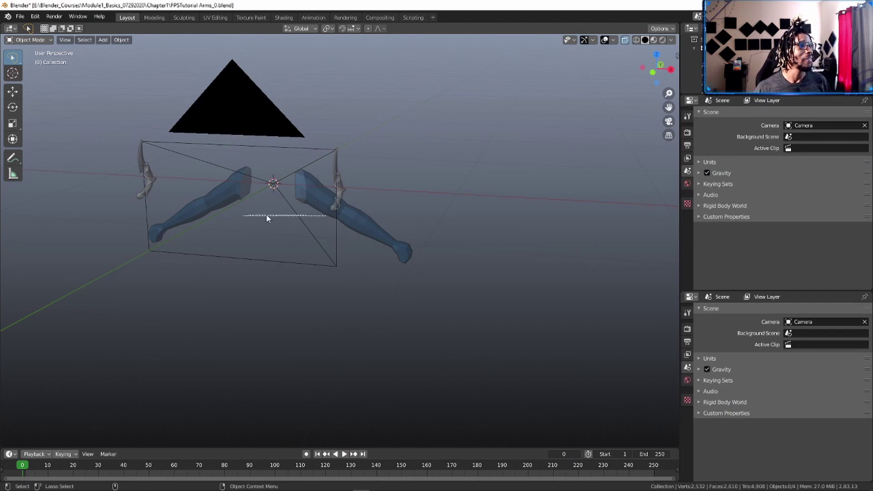
middle_click_drag(408, 211, 337, 201)
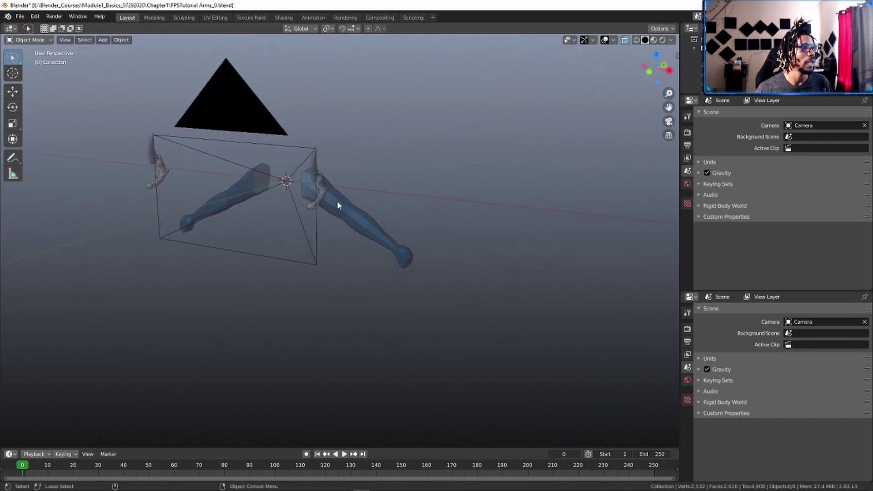
left_click(337, 201)
middle_click_drag(370, 230, 281, 206)
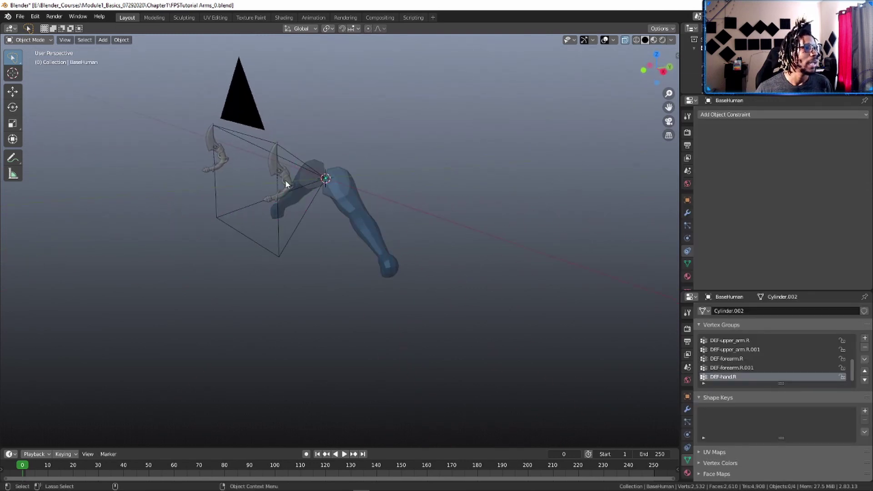
left_click(286, 184)
middle_click_drag(226, 164, 199, 186)
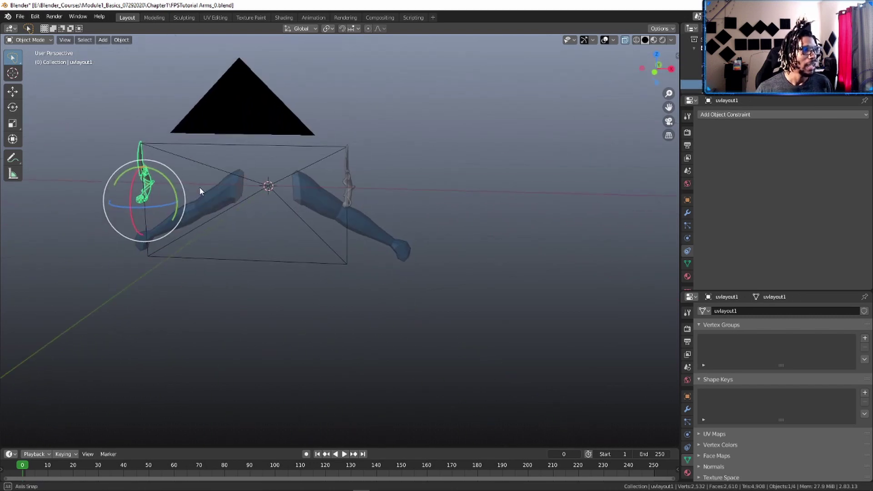
Step: Delete the camera from the scene
left_click(264, 147)
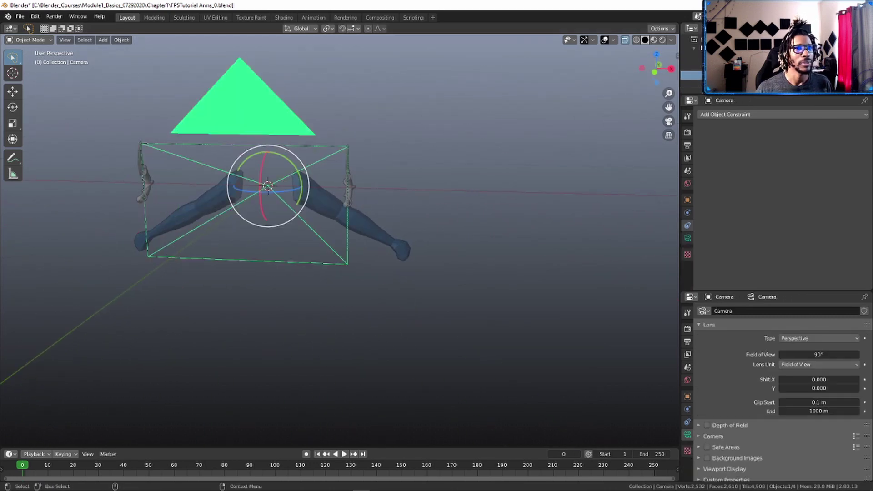
key("Delete")
middle_click_drag(437, 201, 433, 203)
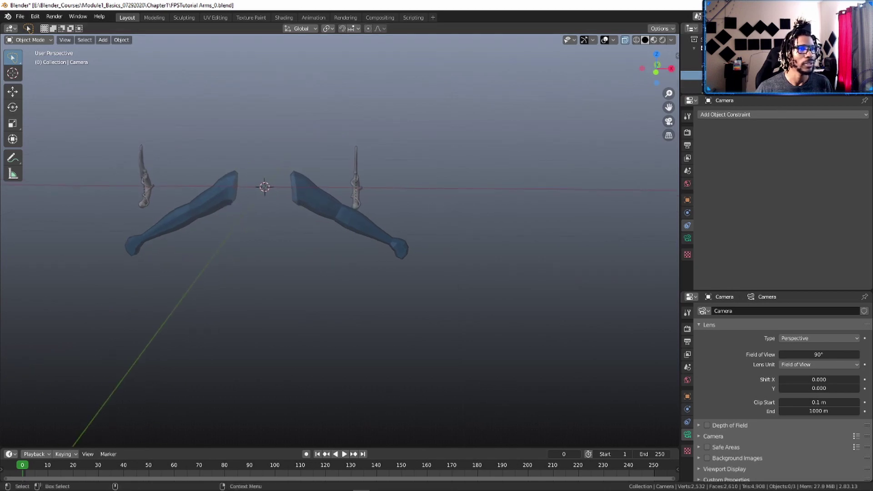
Step: Delete both curved dagger meshes beside the arms, keeping only the arm mesh
left_click(144, 179)
left_click(356, 186, "shift")
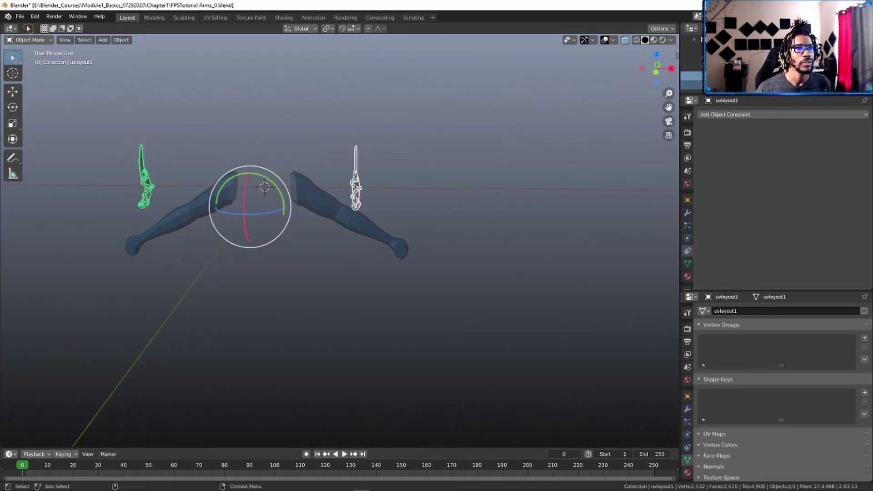
scroll(364, 190, "up", 3)
middle_click_drag(357, 192, 412, 227)
left_click(412, 225)
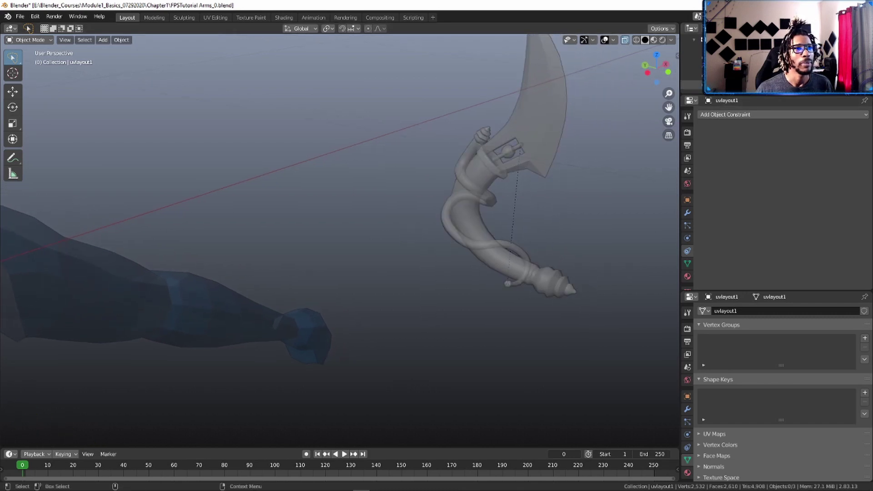
key("ctrl+z")
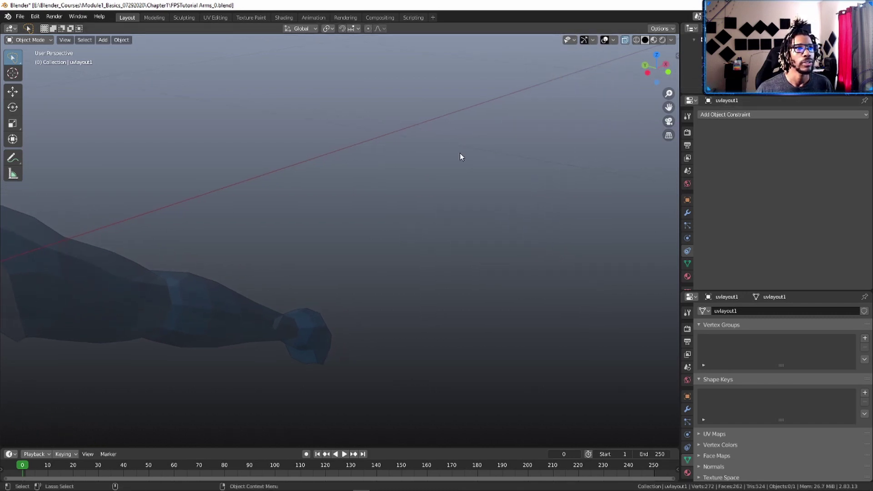
Step: Switch to the front orthographic view with both arms in frame
scroll(450, 158, "down", 4)
middle_click_drag(445, 160, 371, 168)
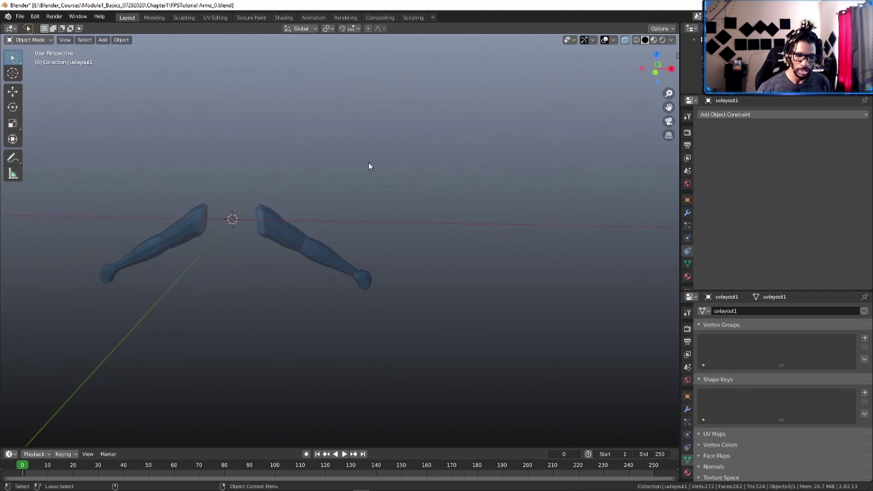
key("KP_1")
middle_click_drag(240, 195, 304, 176, "shift")
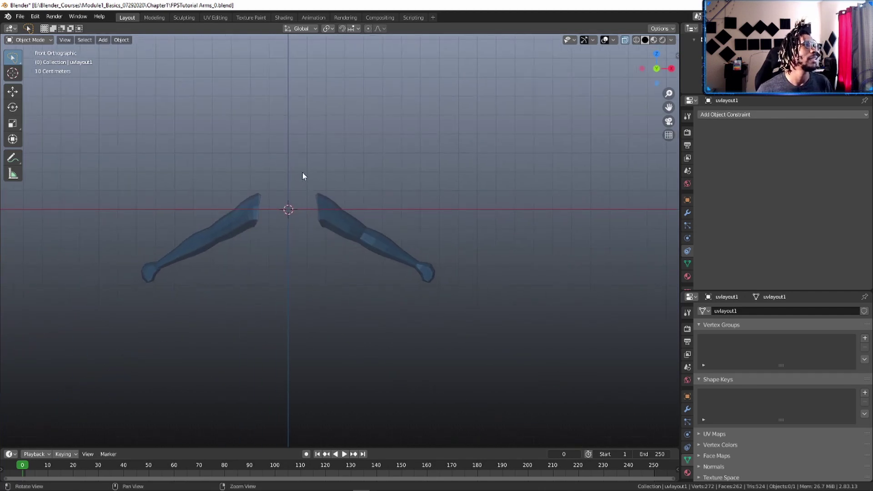
Step: Add a Human (Meta-Rig) armature at the origin and scale it down
key("shift+a")
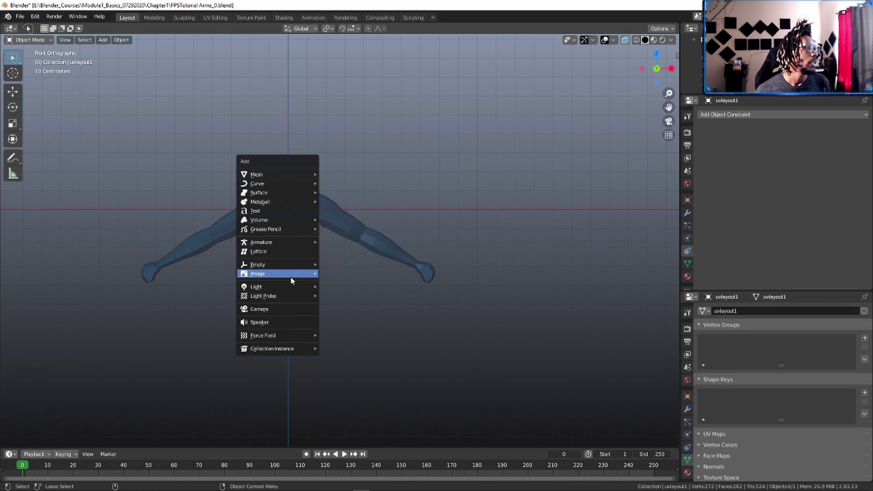
mouse_move(292, 242)
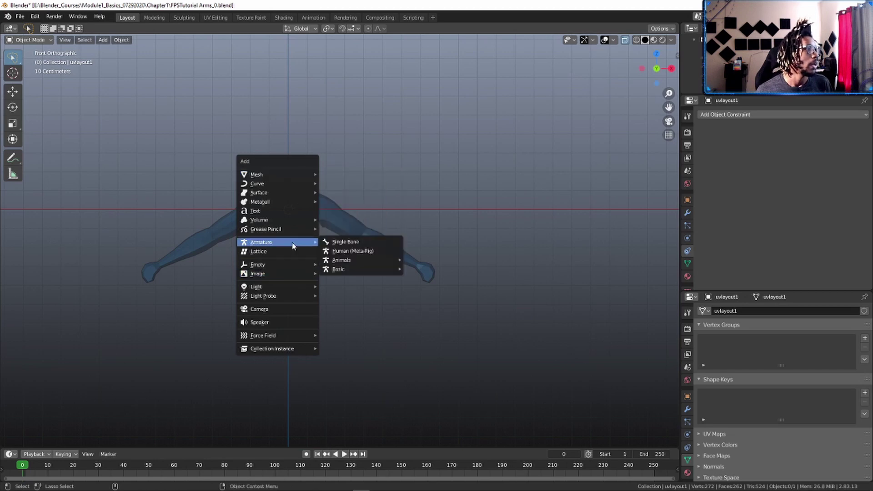
left_click(358, 253)
key("s")
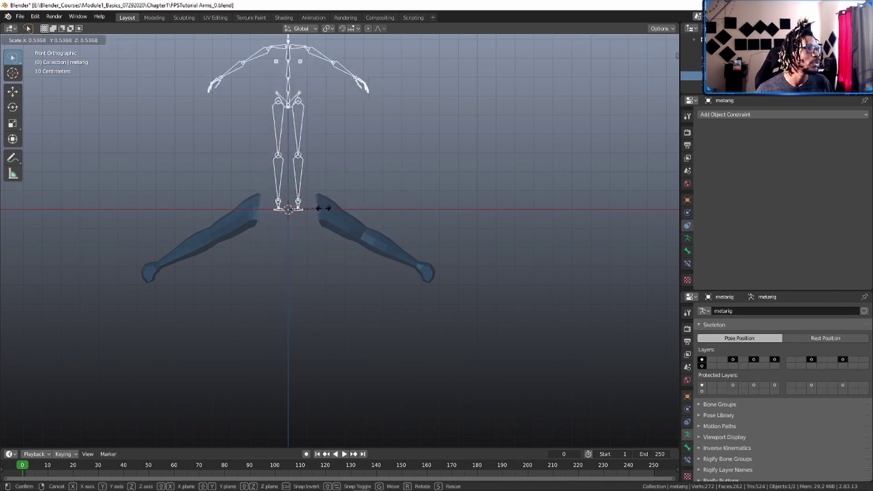
left_click(331, 205)
Step: Try to move the human metarig down to the arms, cancel the move and delete the rig
key("g")
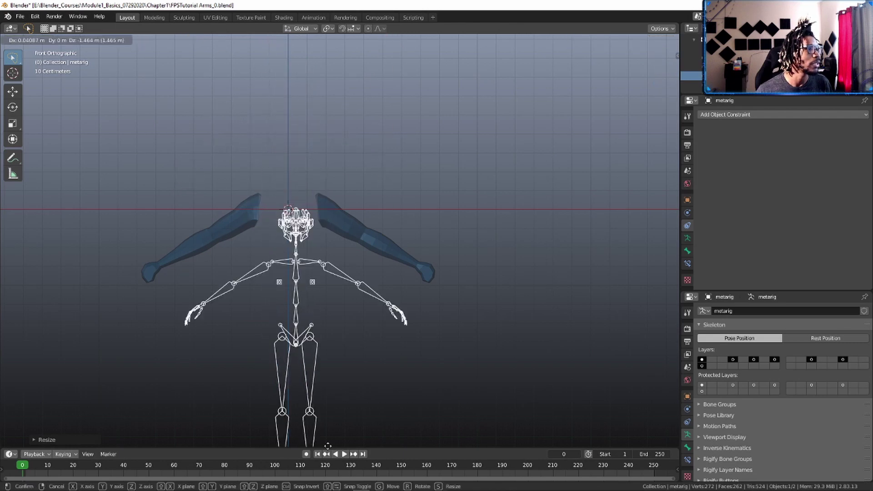
right_click(323, 384)
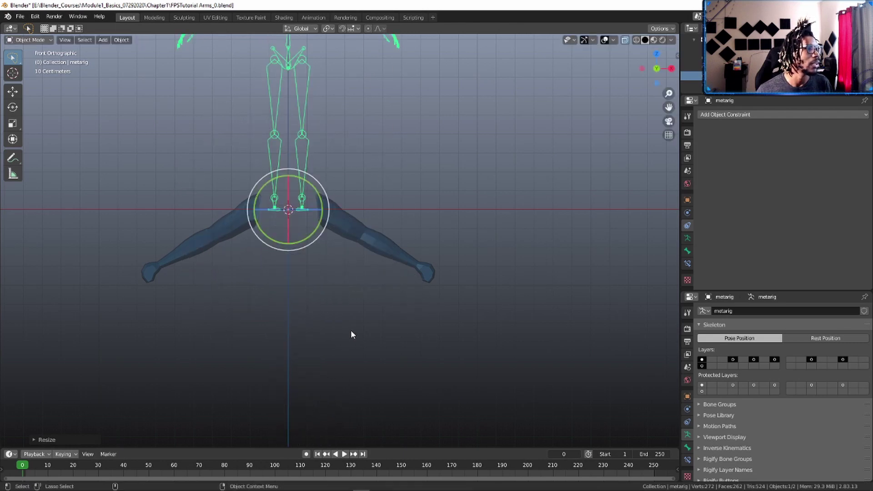
key("x")
left_click(331, 227)
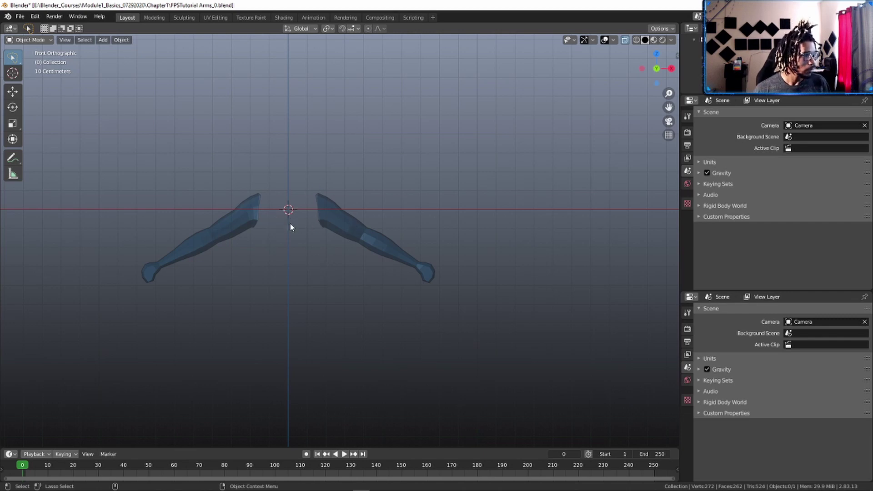
Step: Add a single-bone armature at the origin and switch it to Edit Mode
key("shift+a")
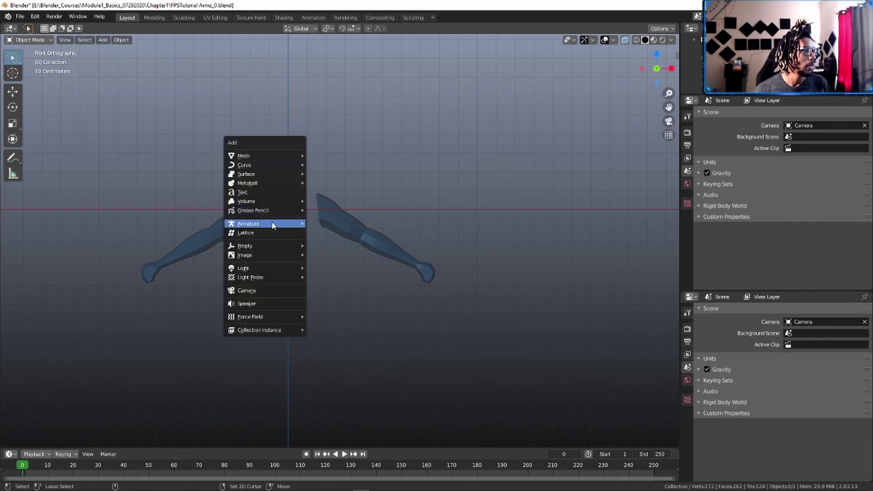
mouse_move(273, 224)
left_click(338, 224)
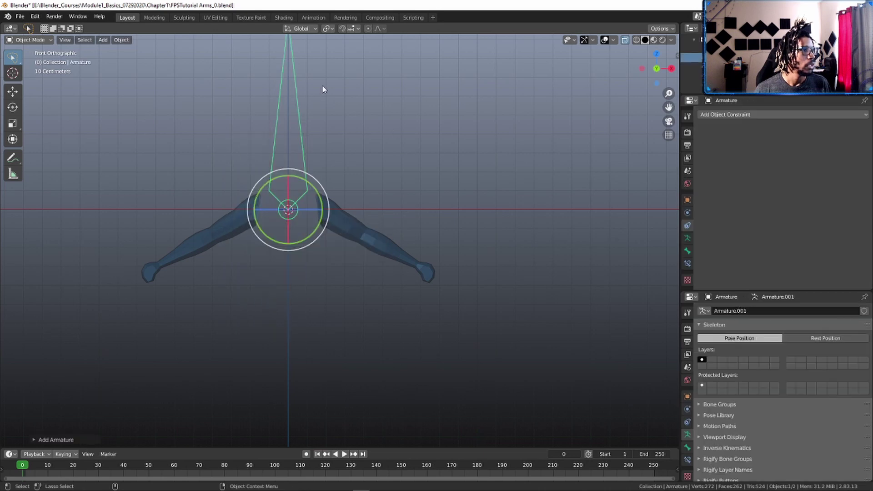
key("ctrl+Tab")
left_click(348, 173)
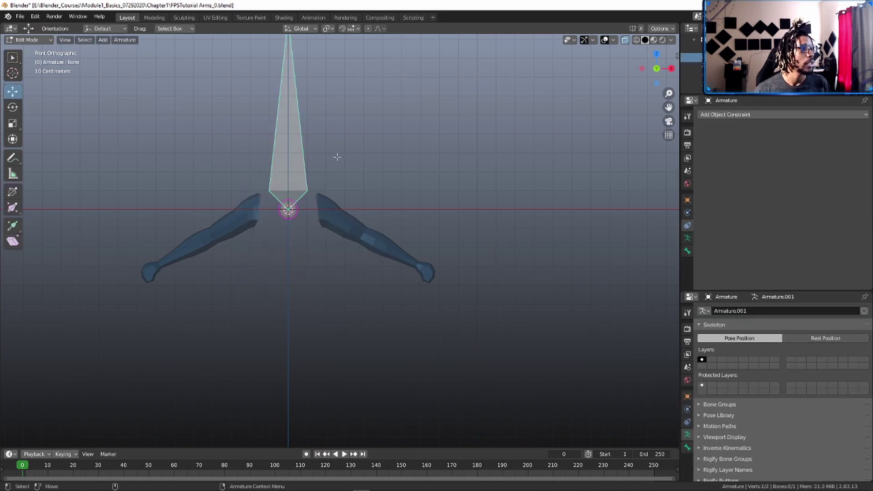
Step: Delete the default bone inside the new armature, keeping the empty armature object
left_click(298, 146)
key("x")
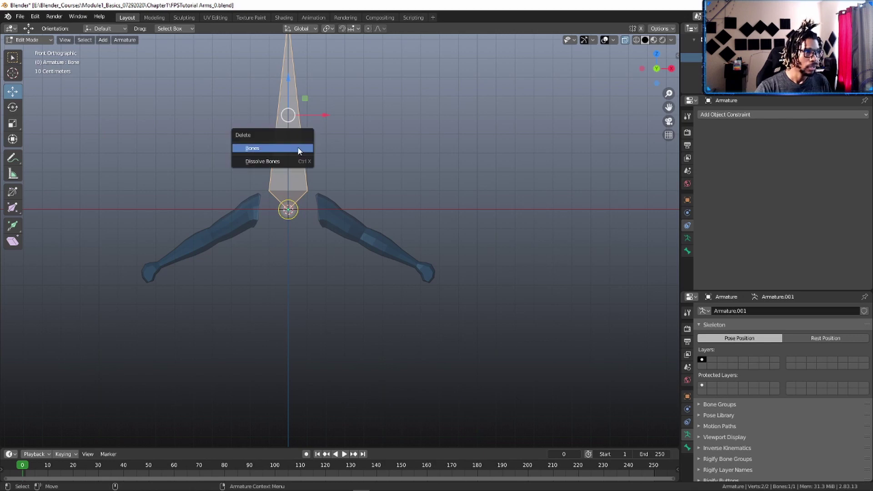
left_click(298, 148)
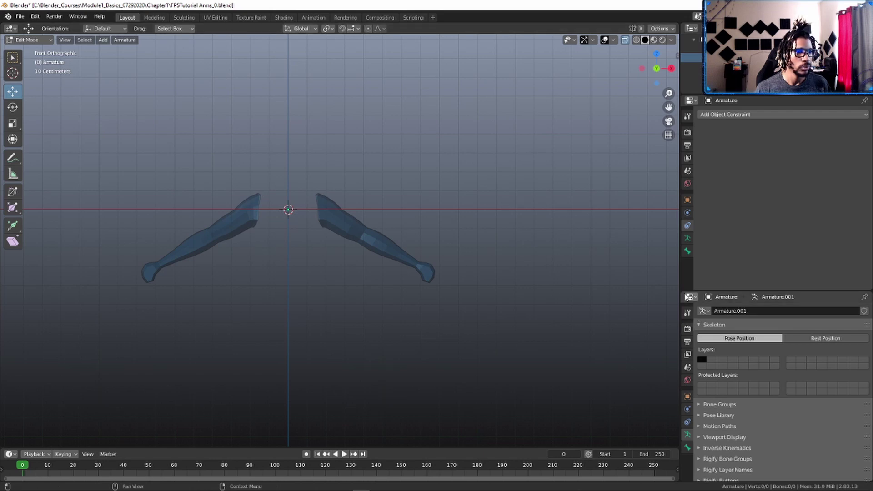
Step: Join the two stacked Properties editors into one area
right_click(704, 292)
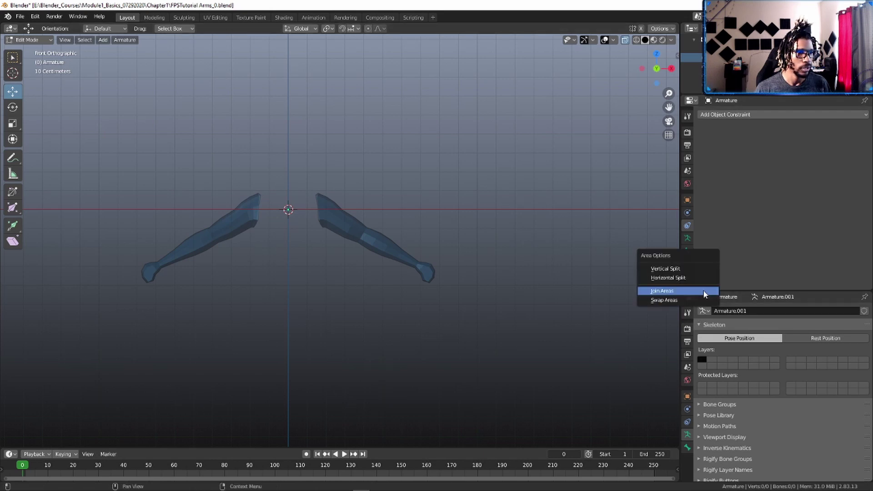
left_click(703, 291)
left_click(721, 212)
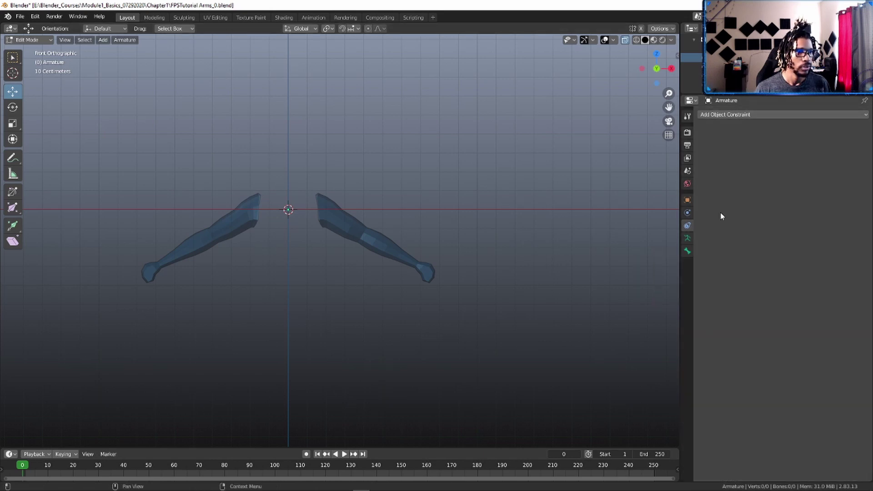
Step: Show the armature's data properties with the Rigify Buttons section expanded
left_click(688, 238)
left_click(701, 264)
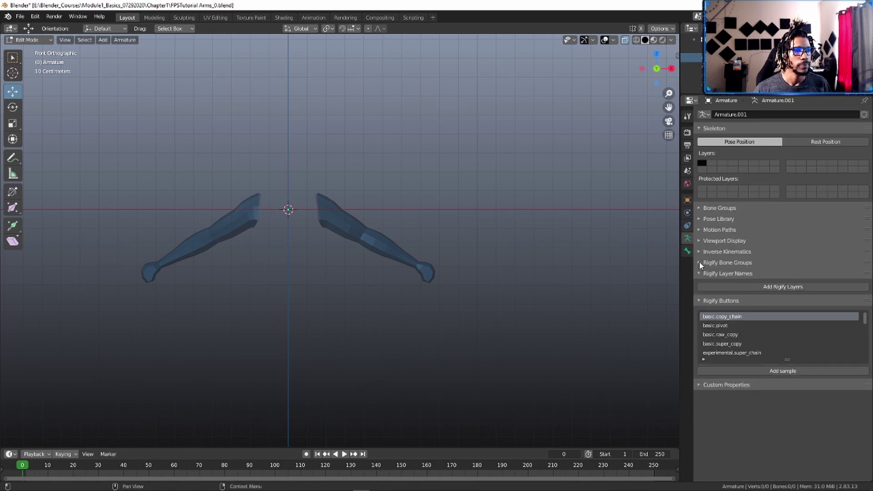
left_click(699, 304)
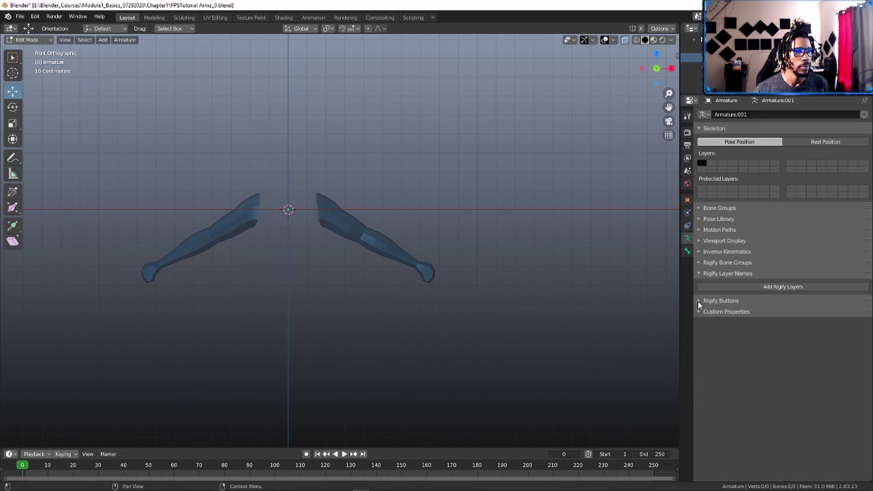
left_click(700, 304)
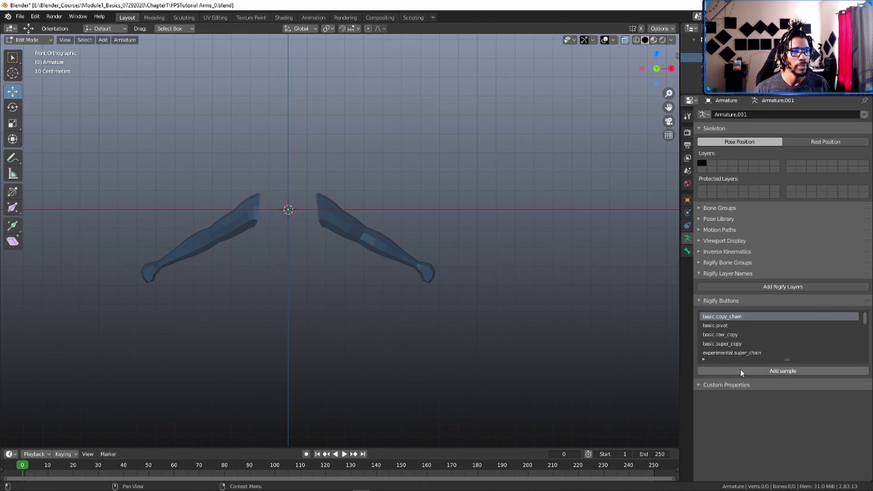
Step: Filter the Rigify samples by "ar" and add the limbs.arm sample to the armature
left_click(704, 359)
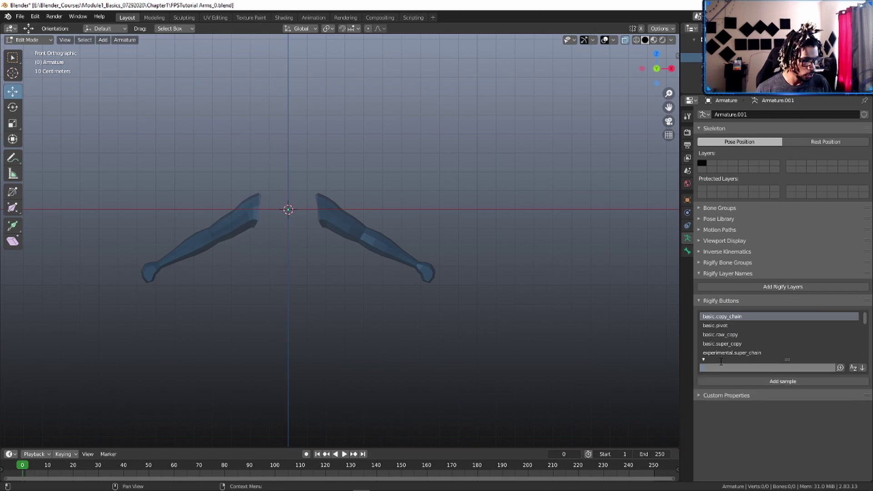
type("ar")
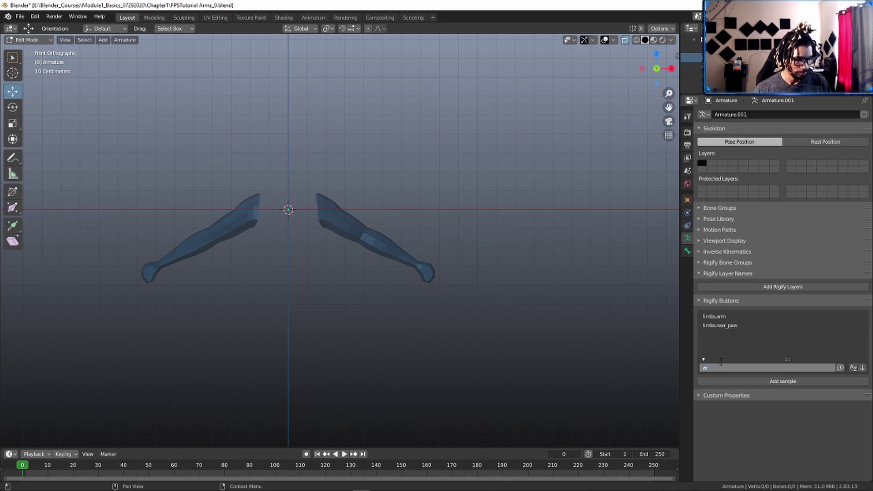
key("Return")
left_click(724, 318)
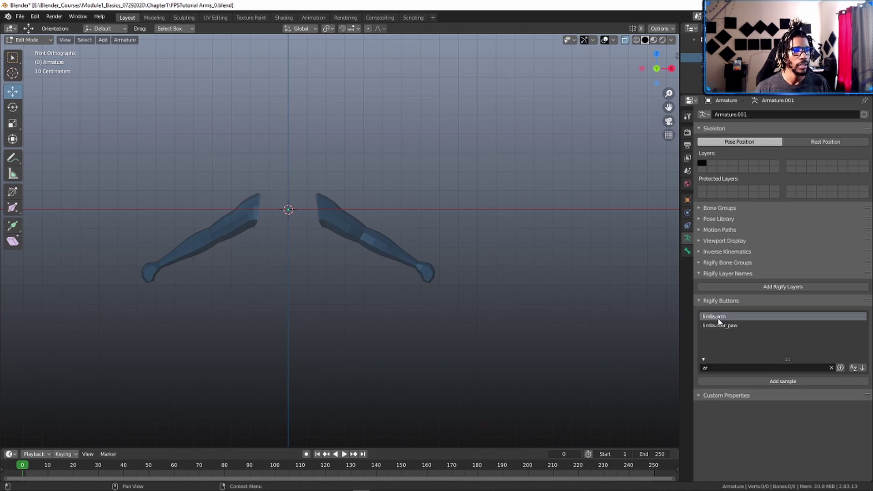
left_click(794, 384)
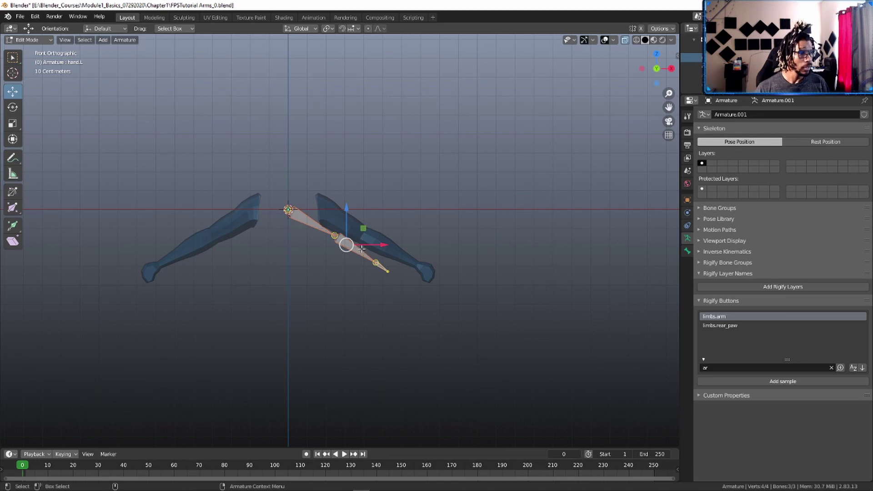
Step: Select the sample's upper arm, forearm and hand bones one after another to check their names
left_click(302, 222)
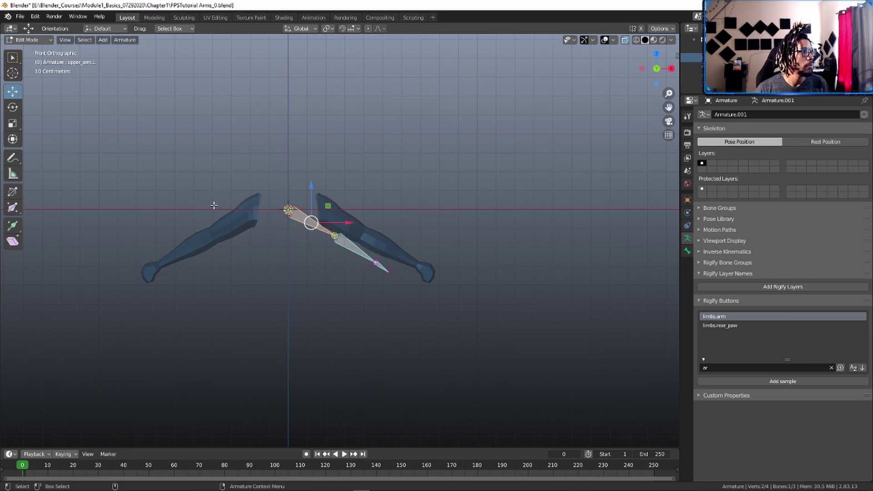
left_click(353, 249)
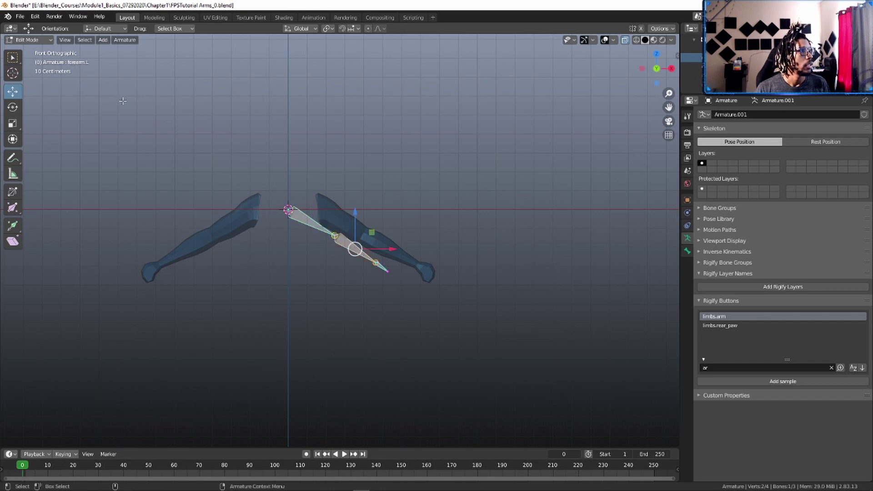
left_click(385, 269)
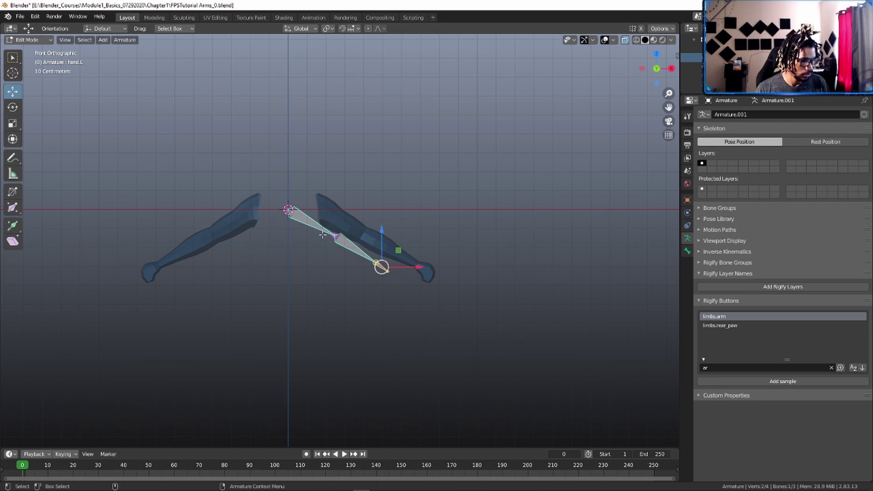
Step: Select the whole arm bone chain and move it about 0.18 m along X into the left arm mesh
key("a")
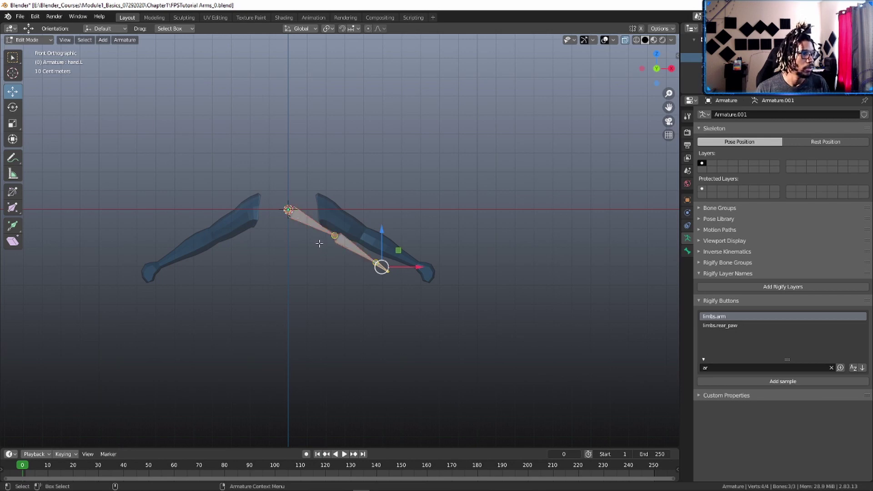
key("g")
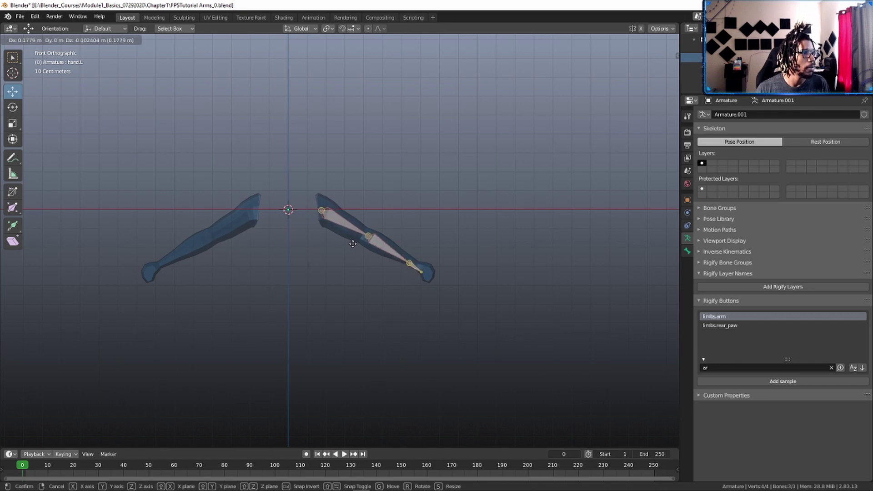
left_click(393, 255)
scroll(393, 255, "up", 4)
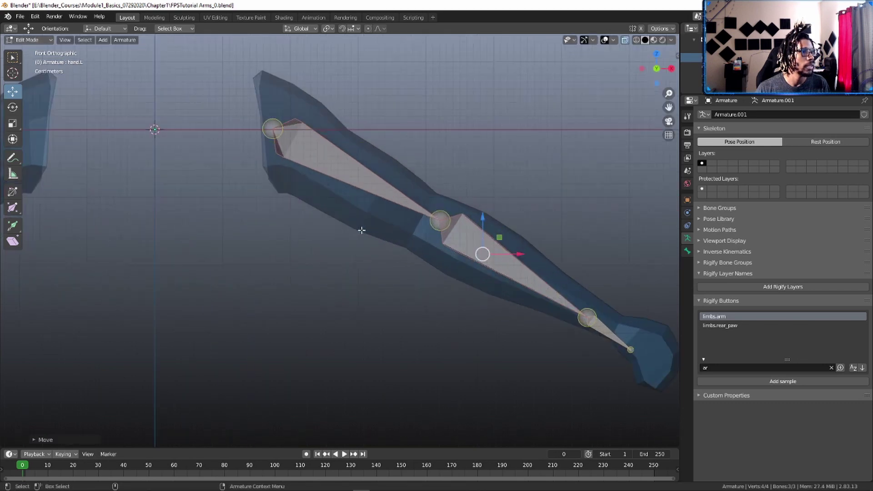
Step: Shift the elbow joint about 0.02 m toward the shoulder and move the hand bone to the mesh's wrist
left_click_drag(397, 231, 390, 231)
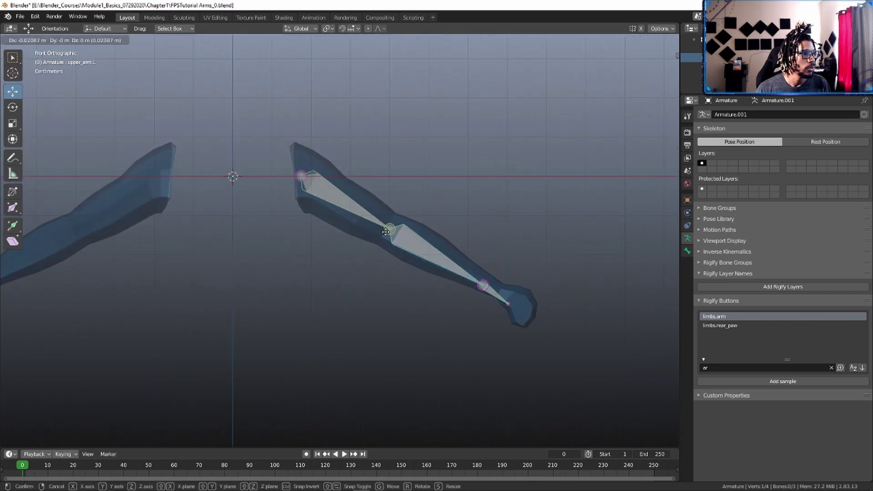
left_click_drag(483, 271, 505, 319)
key("g")
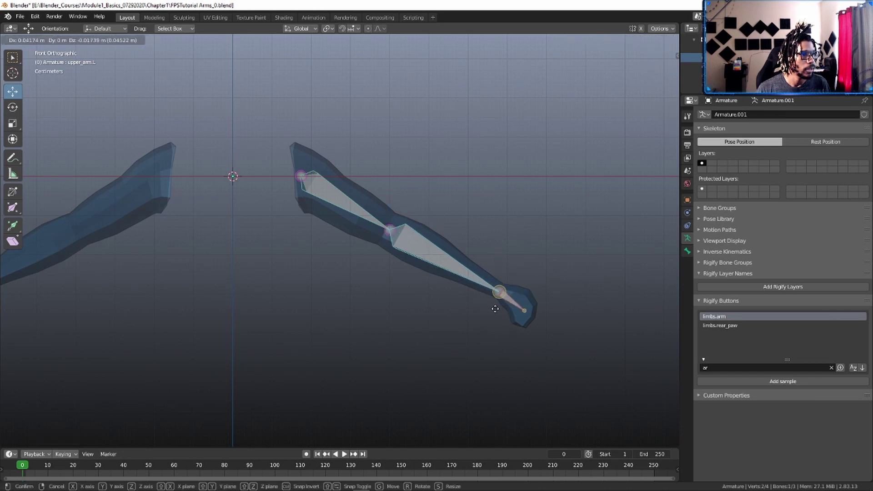
left_click(496, 310)
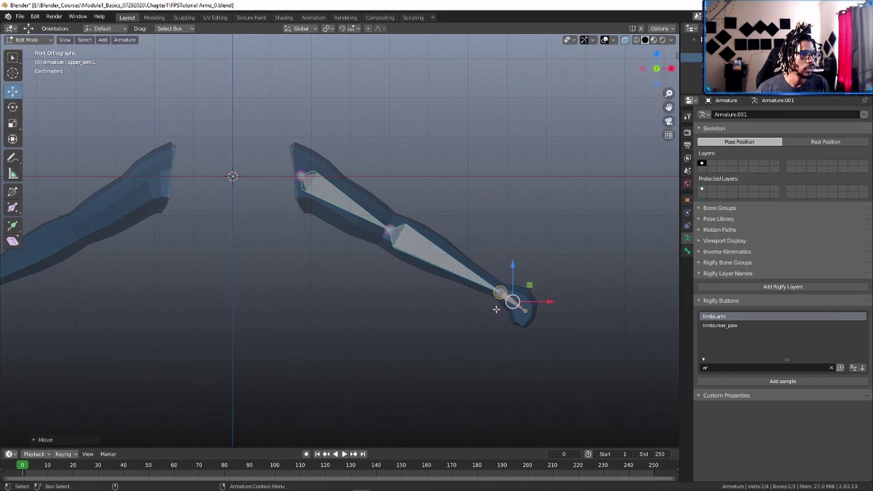
Step: Extend the hand bone's tip to the end of the mesh hand and fine-tune the wrist and elbow joints in front view
left_click(525, 312)
key("g")
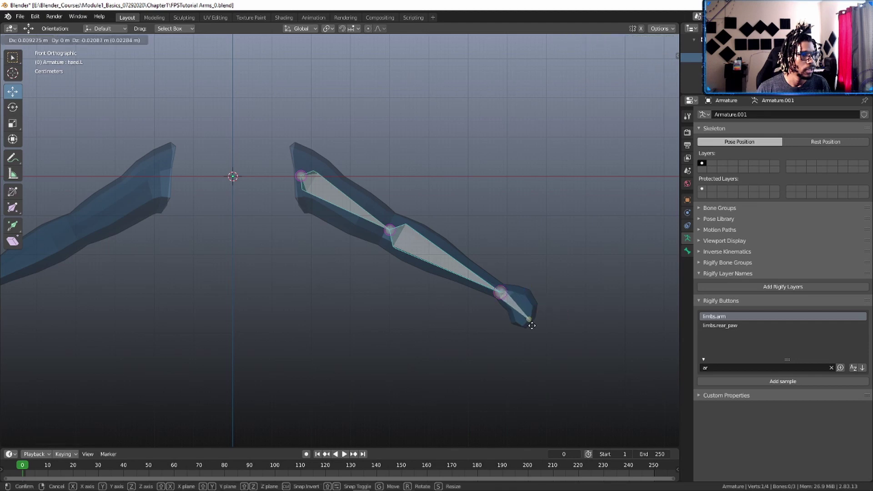
left_click(532, 325)
left_click(501, 293)
key("g")
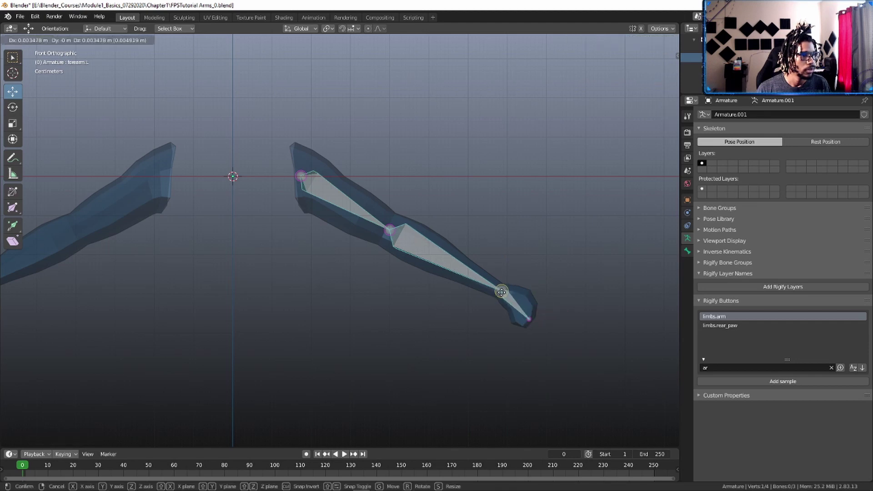
left_click(502, 293)
left_click(390, 230)
key("g")
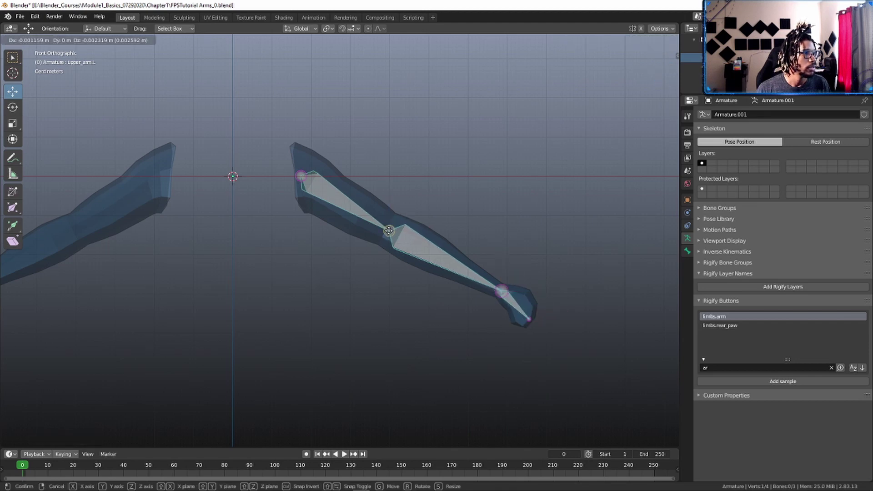
left_click(389, 231)
Step: In top view, move the forearm and hand bones together about 0.06 m along negative Y into the arm mesh
key("KP_7")
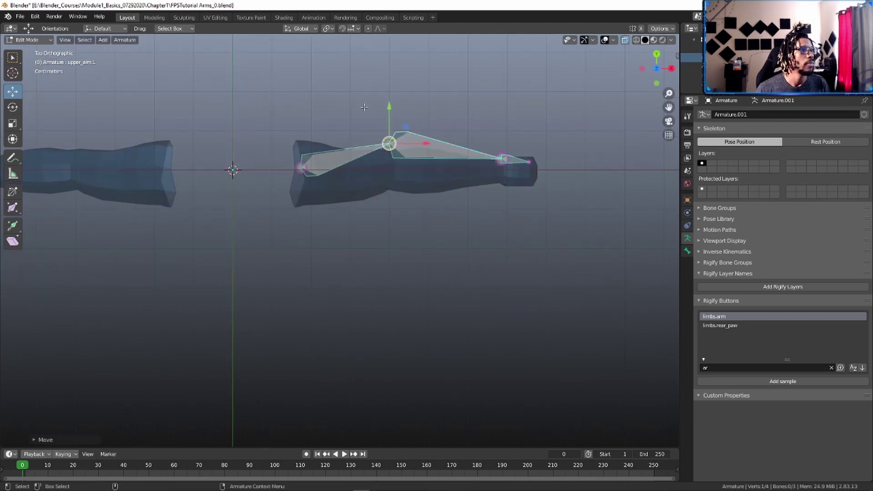
left_click_drag(365, 107, 514, 173)
key("g")
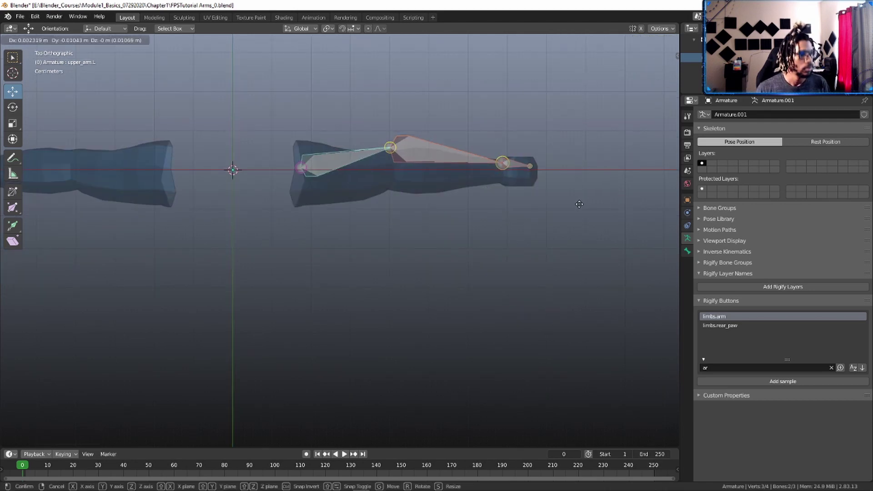
key("y")
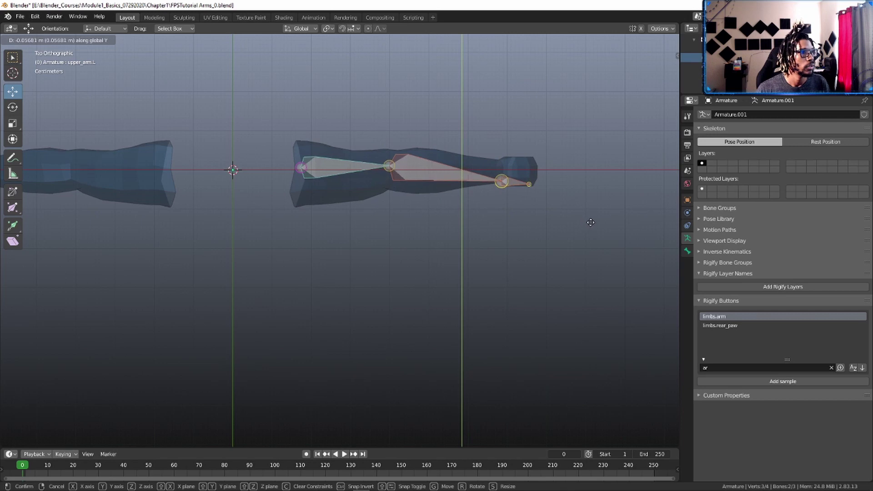
left_click(591, 218)
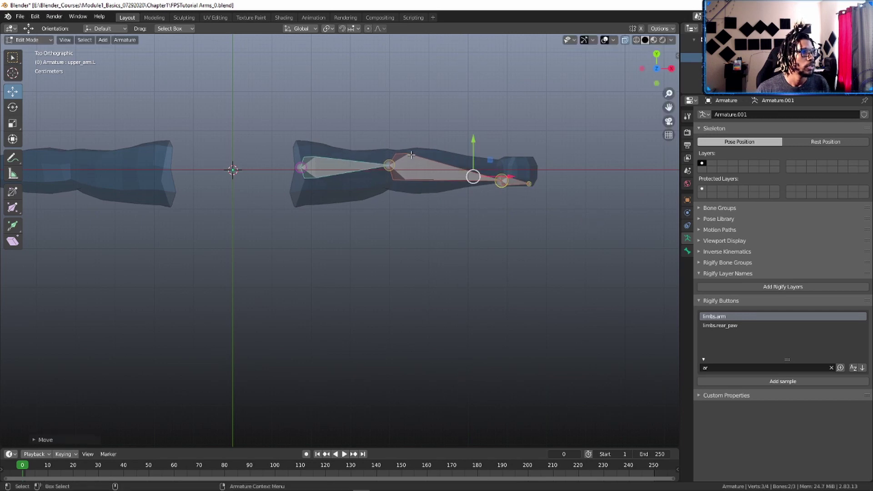
Step: Adjust the elbow, wrist and hand tip along Y in top view, keeping a slight bend at the elbow
left_click(390, 164)
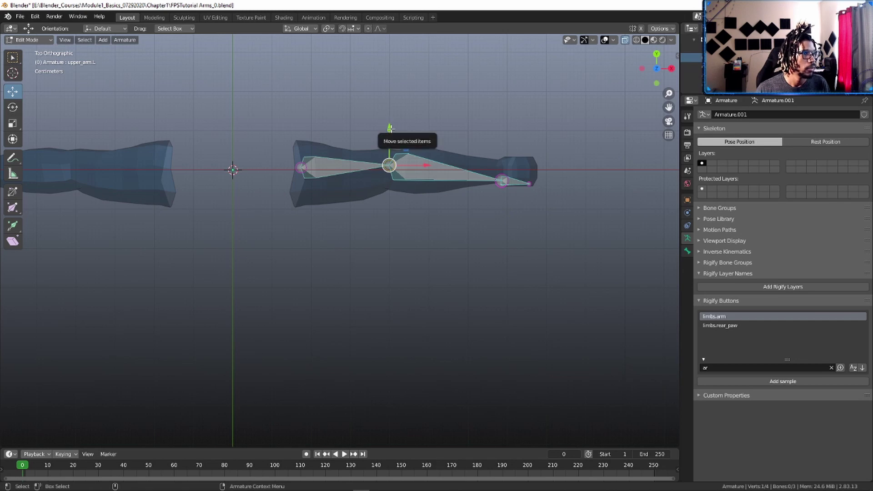
left_click_drag(392, 130, 392, 126)
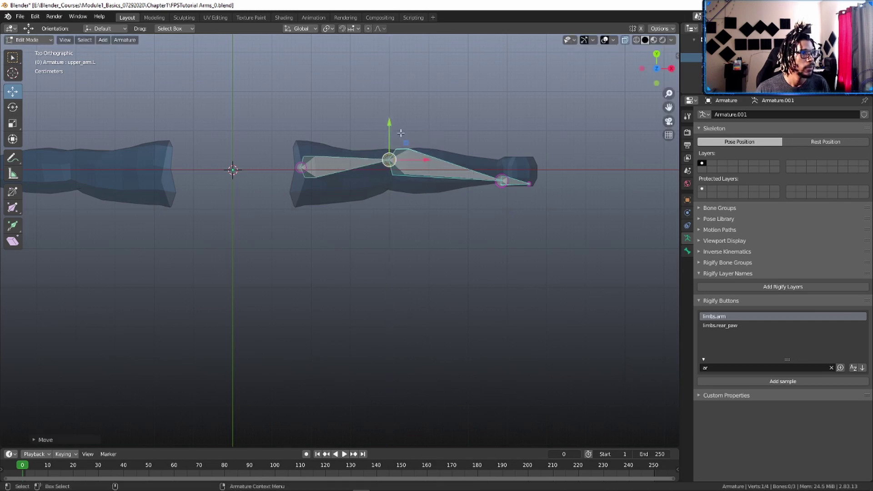
left_click(513, 183)
mouse_move(515, 148)
left_mouse_down()
mouse_move(515, 140)
mouse_move(530, 141)
left_mouse_up()
left_click(529, 174)
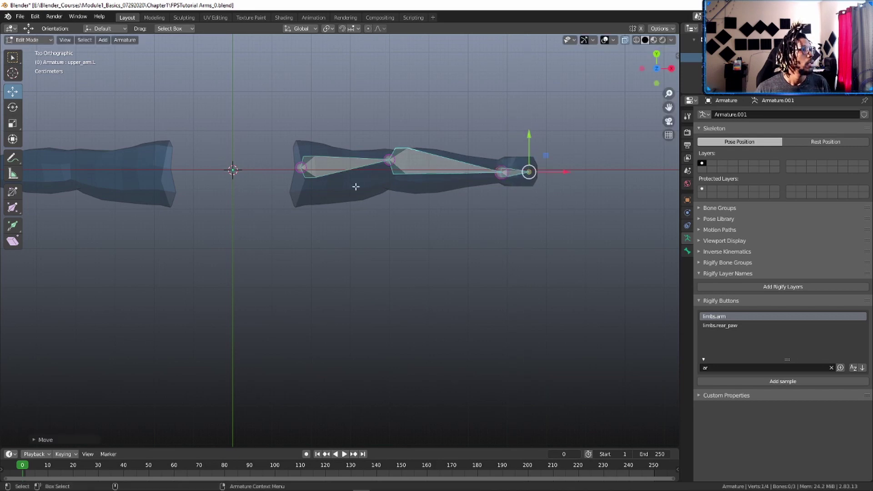
Step: Nudge the shoulder joint of the upper arm bone within the arm mesh in front view
key("KP_1")
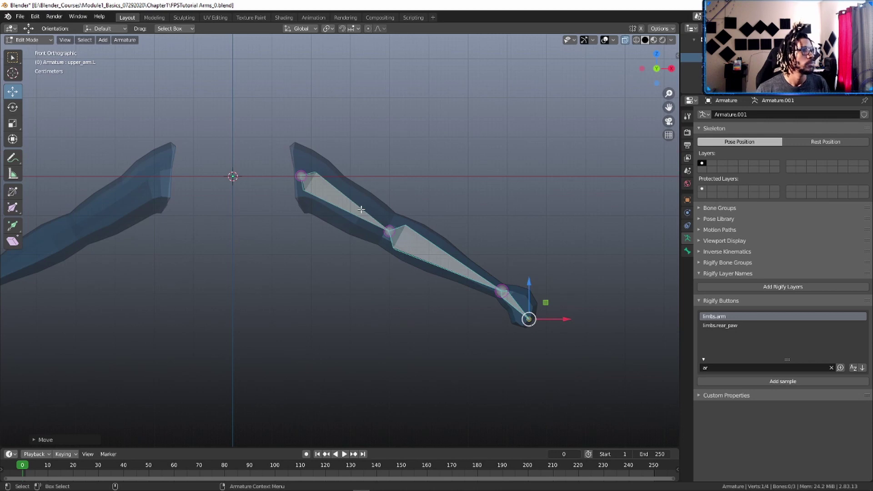
left_click(301, 177)
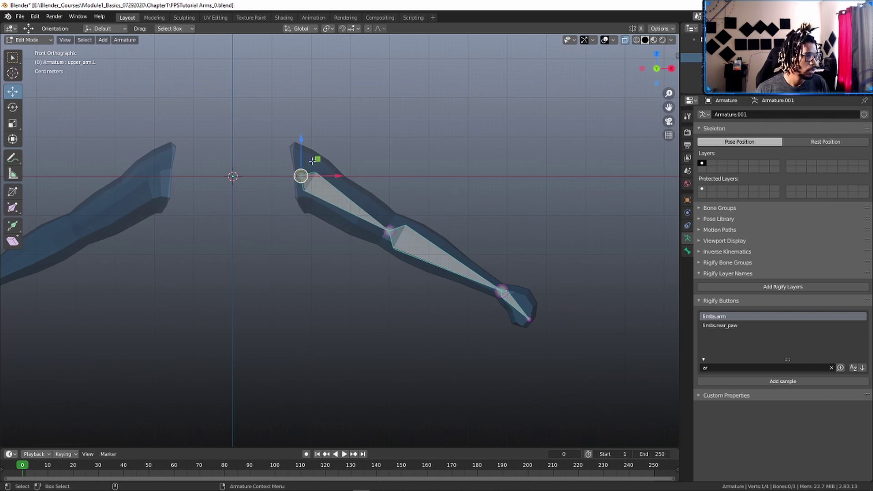
left_click_drag(318, 159, 314, 161)
scroll(391, 157, "down", 1)
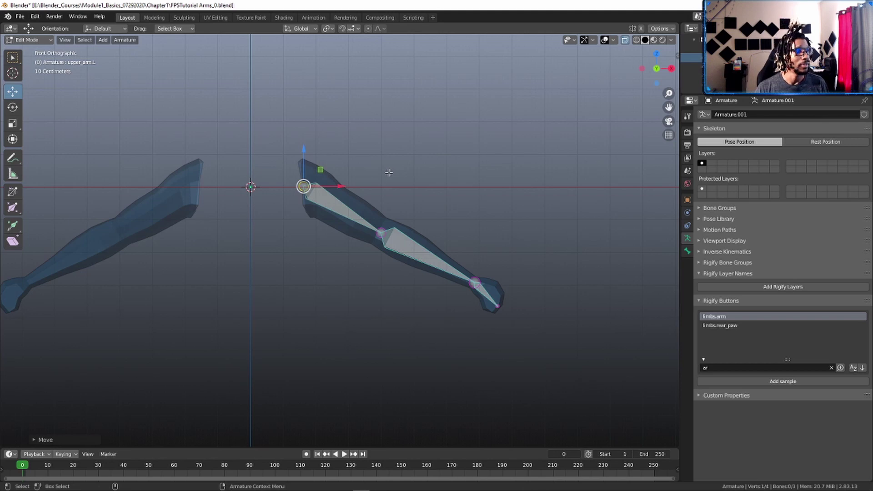
middle_click_drag(389, 173, 451, 171, "shift")
scroll(450, 171, "down", 1)
left_click_drag(314, 140, 559, 310)
left_click_drag(341, 117, 582, 376)
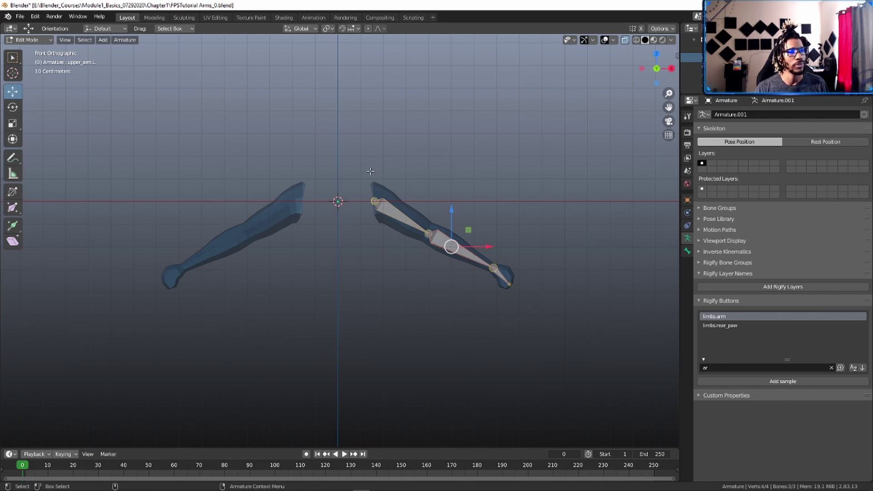
left_click_drag(347, 137, 512, 318)
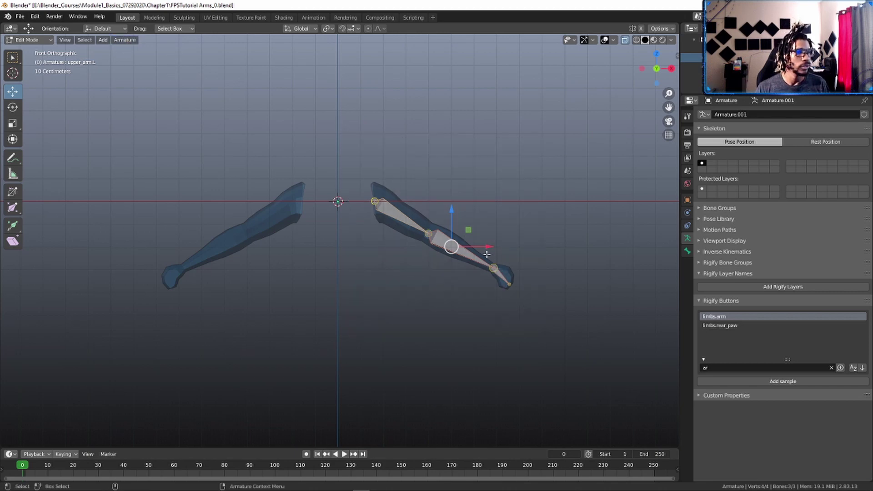
left_click(538, 276)
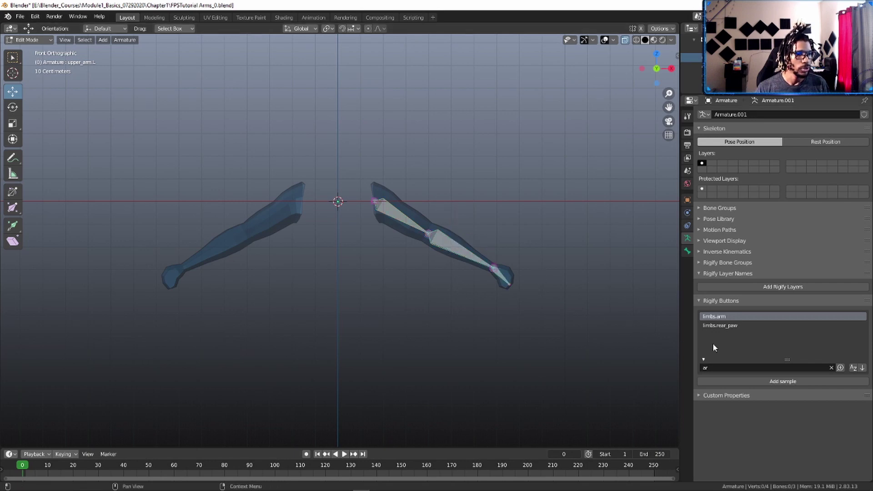
Step: Filter the Rigify samples by "fi" and add the limbs.super_finger sample to the armature
left_click(716, 367)
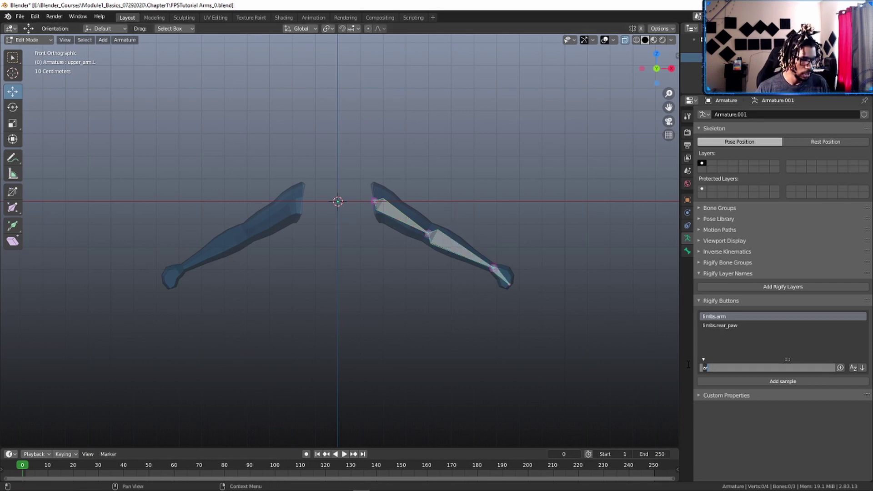
type("fi")
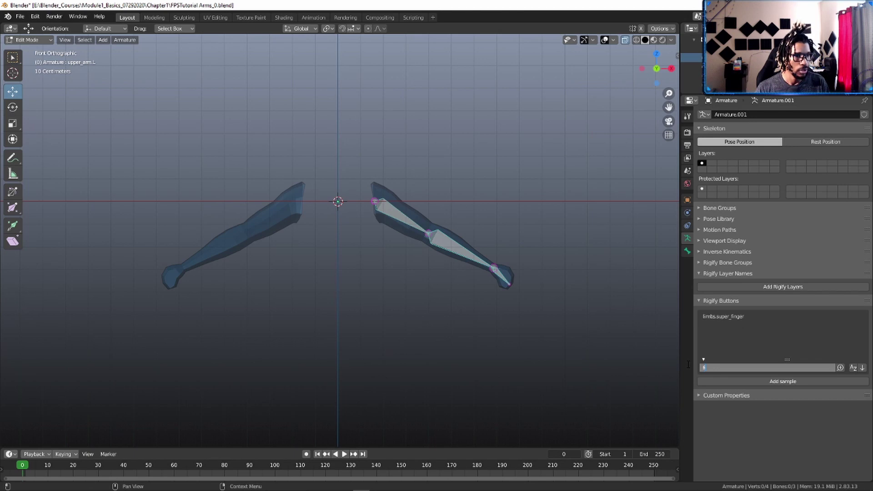
key("Return")
left_click(727, 318)
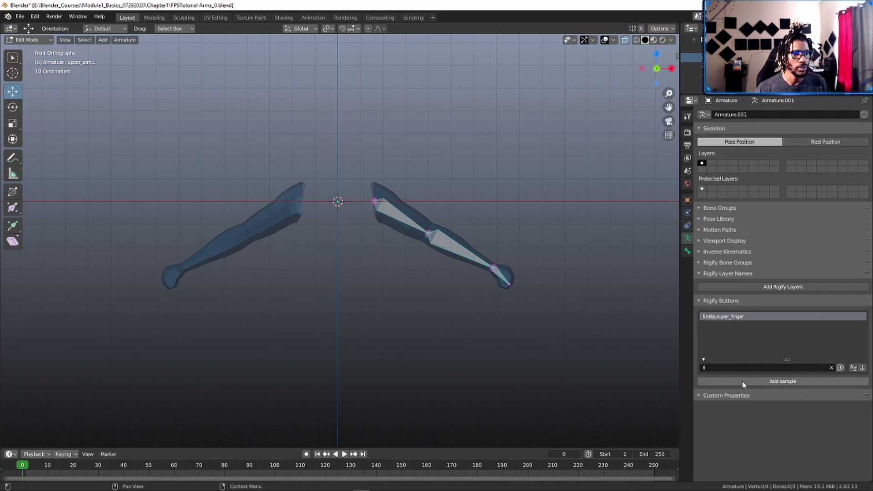
left_click(742, 381)
Step: Move the added finger bones below the arm and delete them
key("g")
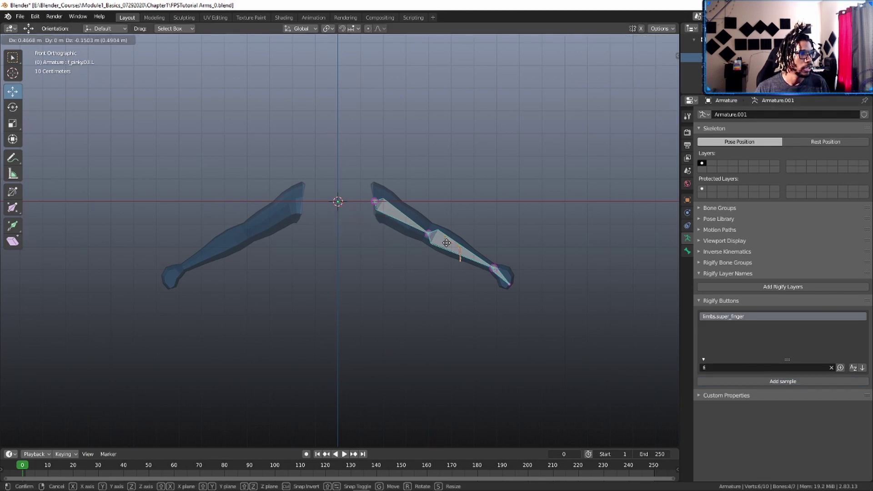
left_click(419, 285)
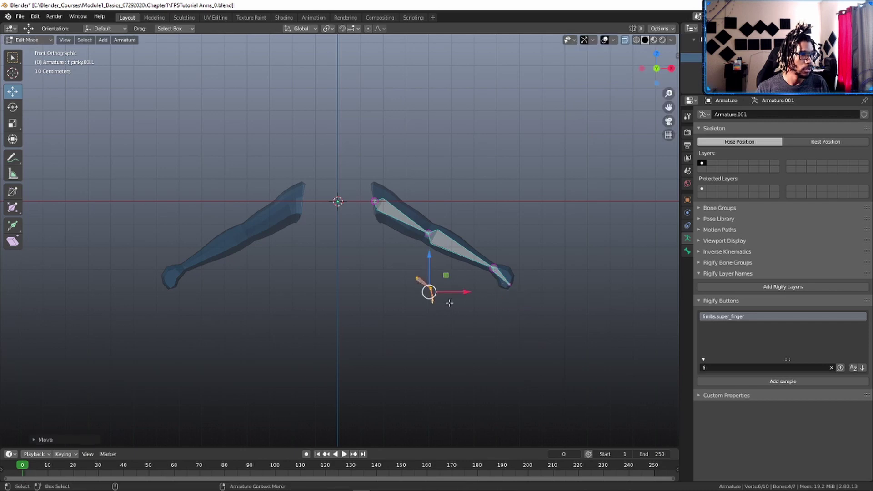
key("x")
left_click(403, 290)
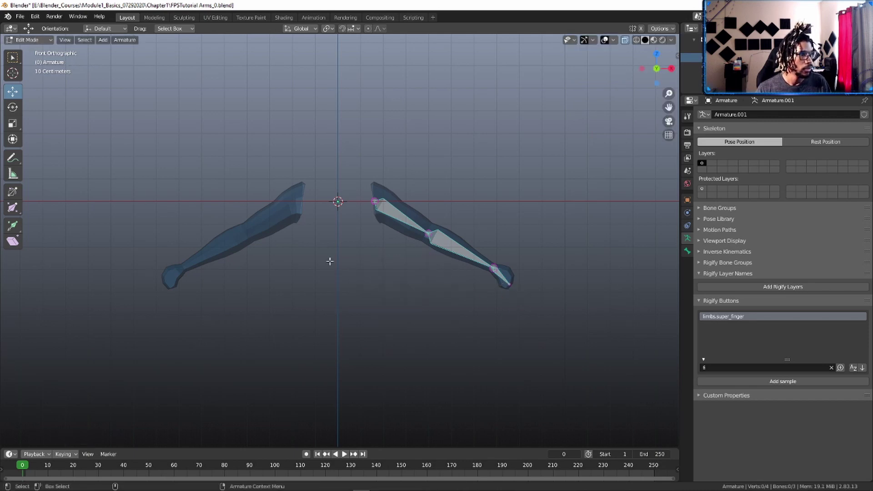
Step: Select all three arm bones and symmetrize them to the opposite arm
left_click_drag(361, 160, 580, 354)
left_click(121, 41)
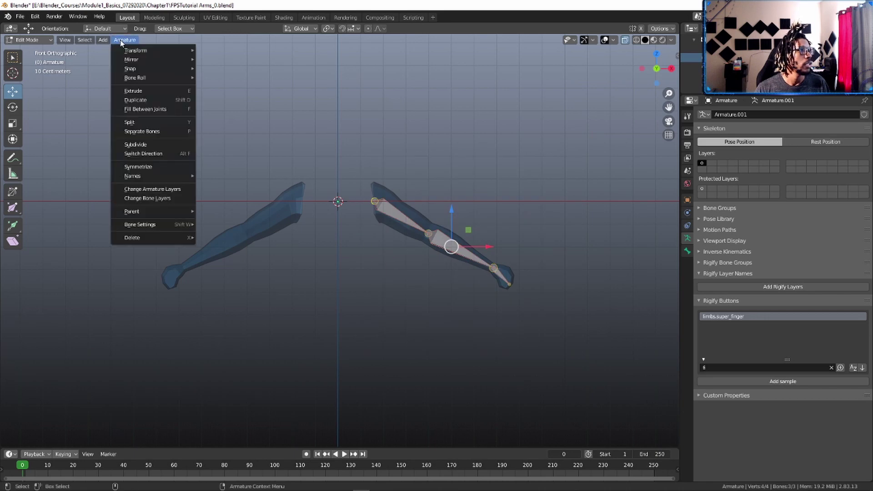
left_click(138, 167)
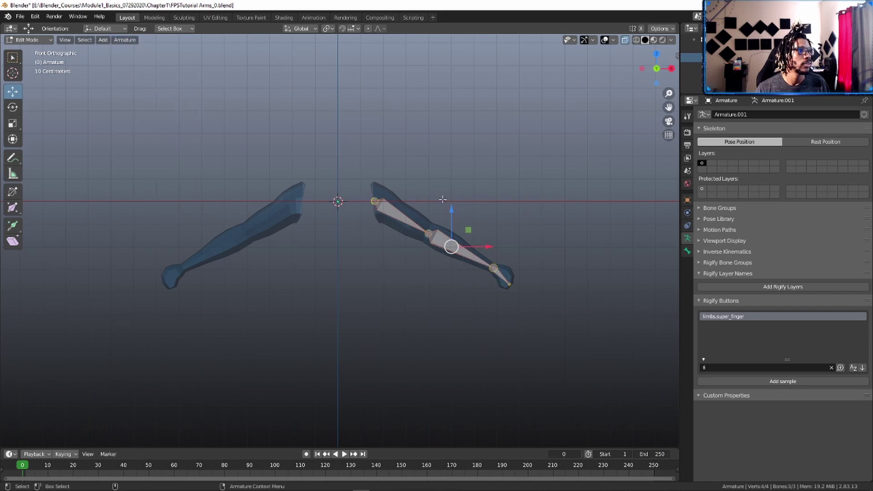
right_click(389, 206)
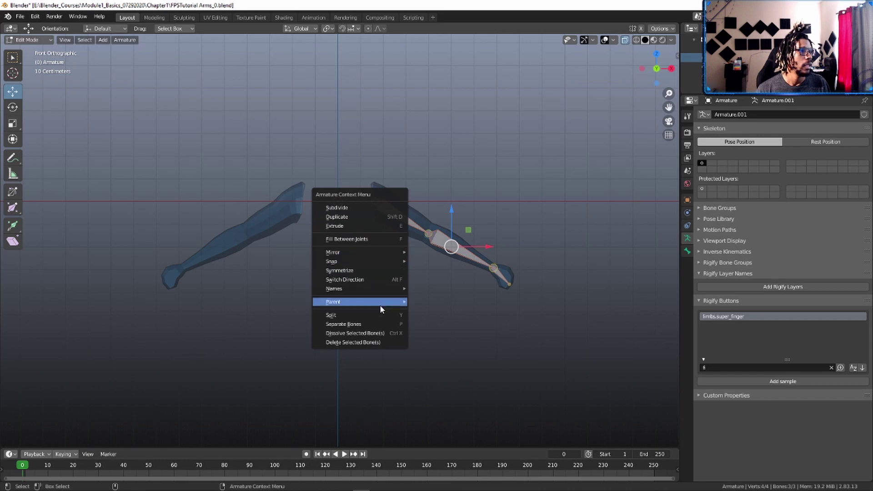
left_click(355, 274)
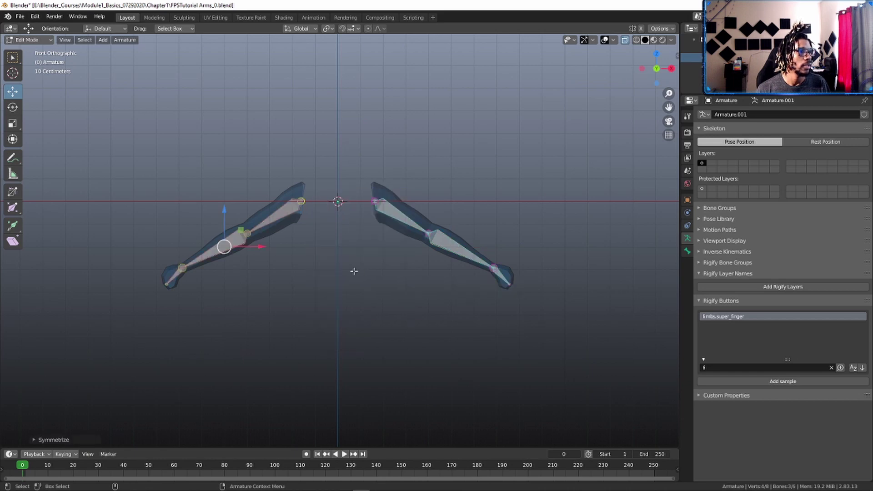
Step: Select the mirrored upper arm, forearm and hand bones to check their names, and clear the selection
left_click(271, 218)
left_click(246, 233)
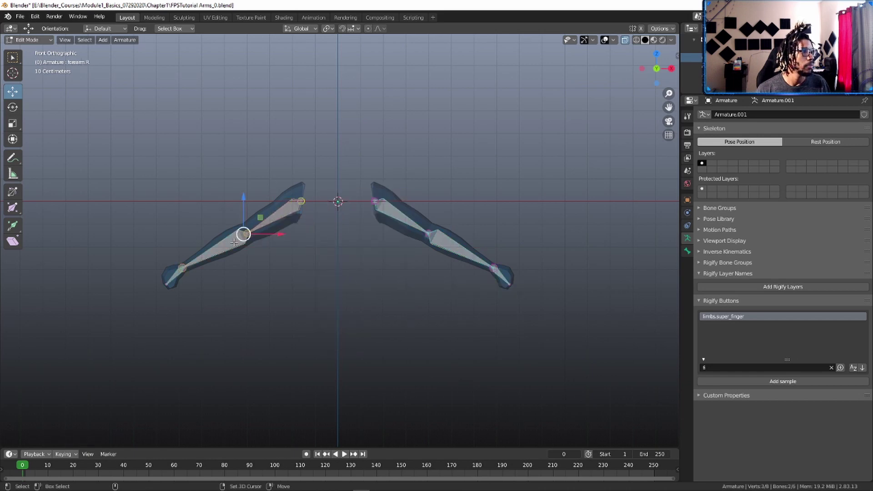
left_click(175, 276, "shift")
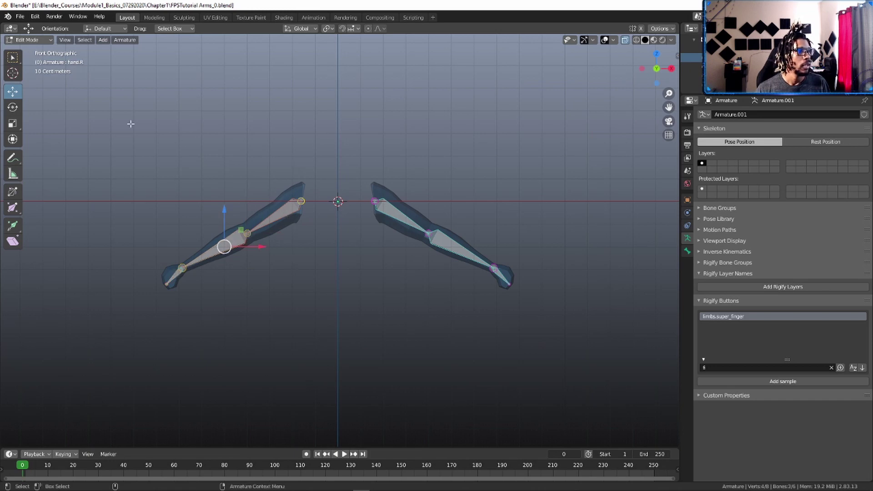
left_click(351, 164)
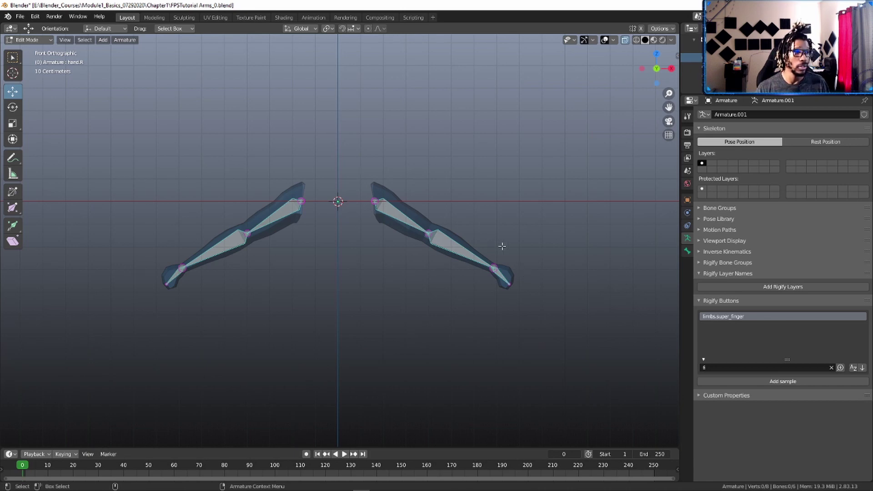
Step: Switch the armature to Object Mode and unhide both knife objects beside the arms
middle_click_drag(527, 218, 506, 185)
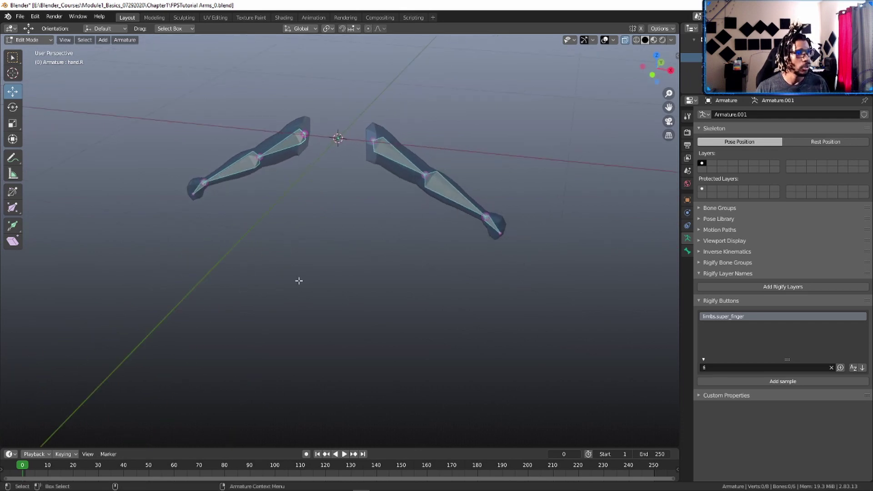
middle_click_drag(353, 220, 353, 197)
key("ctrl+Tab")
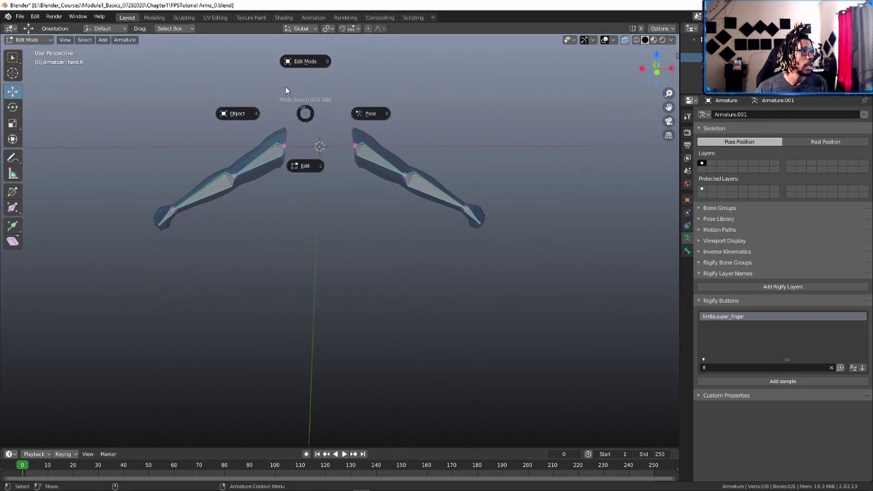
left_click(238, 114)
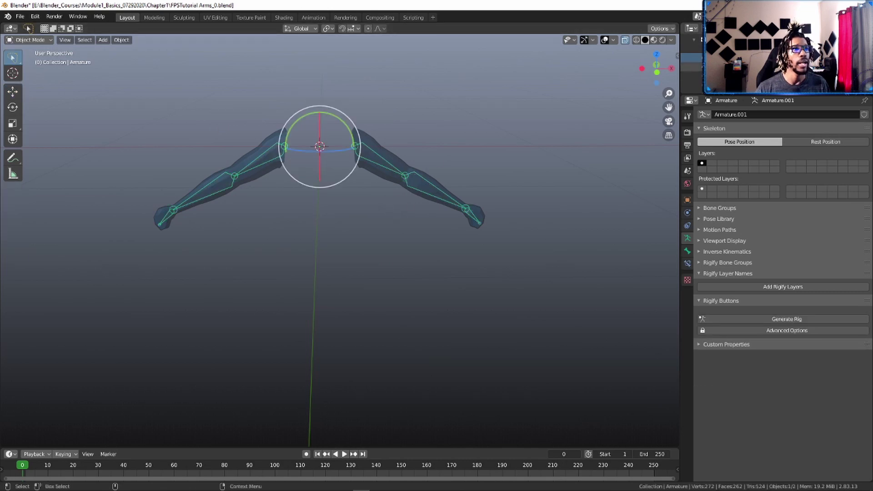
left_click(691, 47)
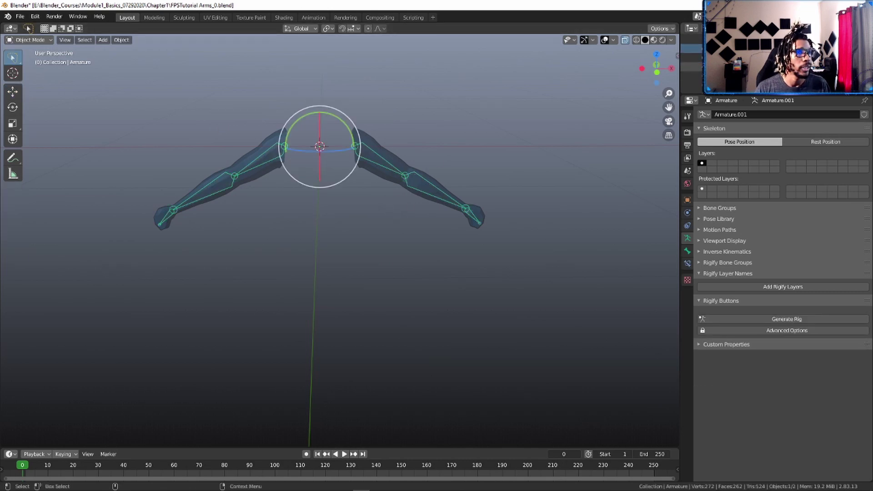
left_click(855, 69)
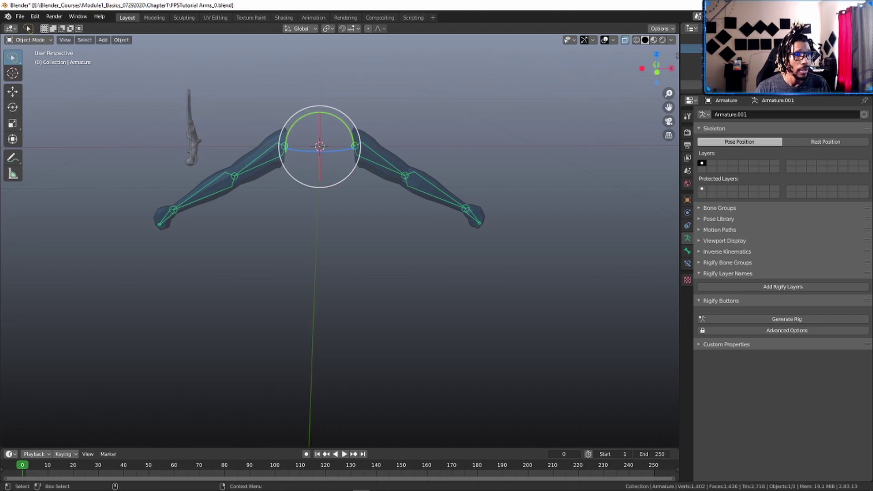
left_click(855, 80)
Step: Select the uvlayout1.001 knife and snap the 3D cursor to it
middle_click_drag(597, 105, 522, 147)
left_click(443, 150)
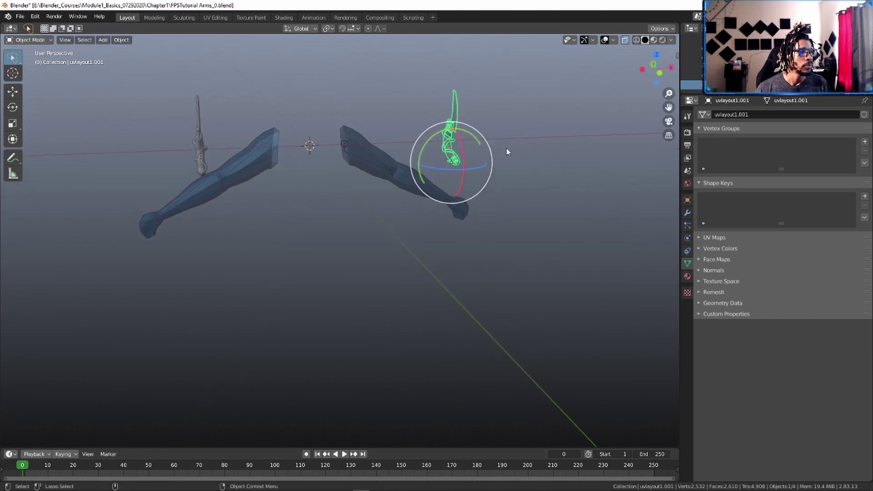
key("ctrl+Tab")
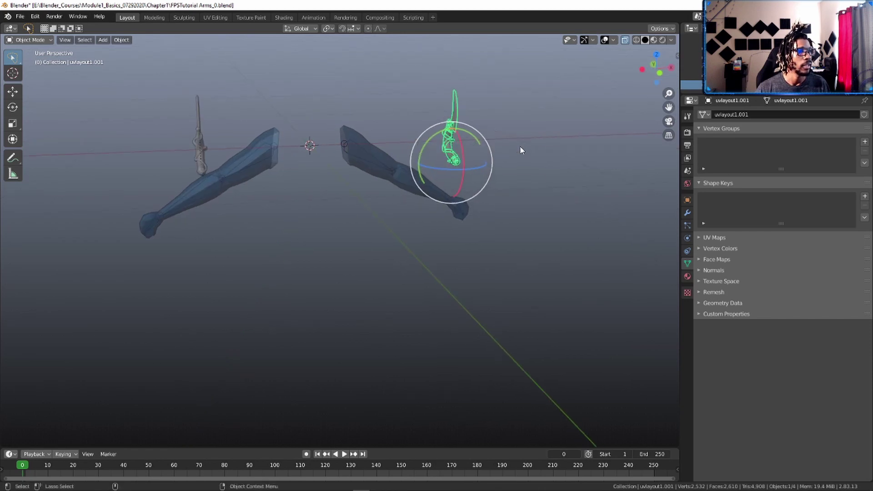
key("shift+s")
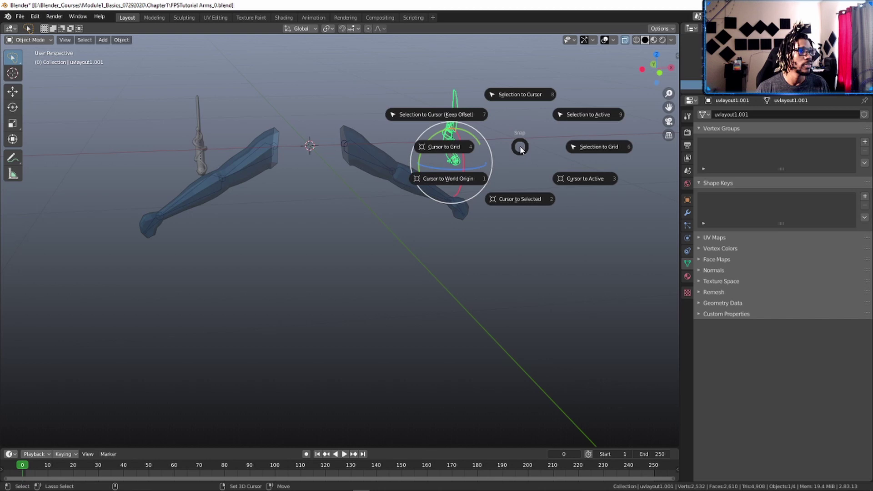
left_click(514, 198)
middle_click_drag(550, 180, 486, 181)
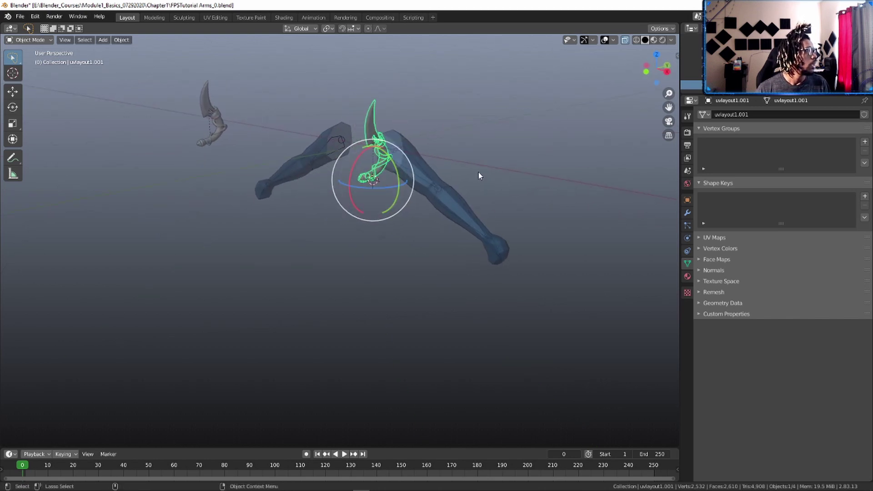
key("shift+s")
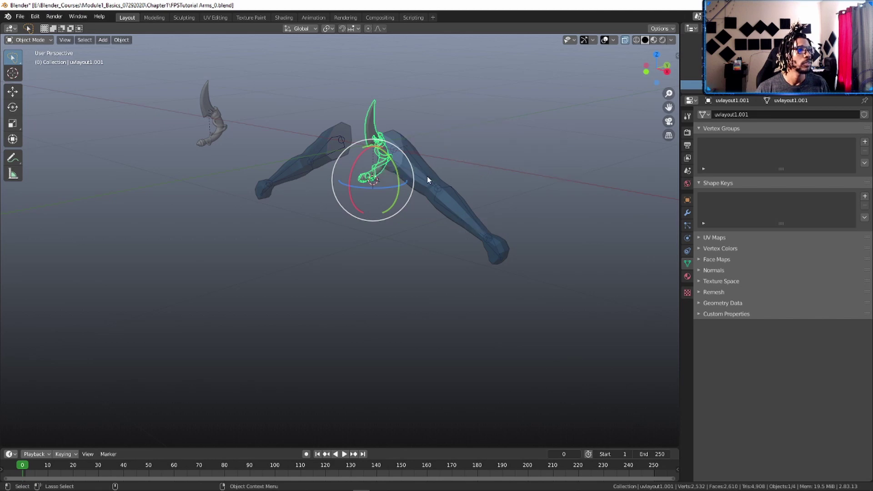
Step: Put the armature in Edit Mode and enable Axes and In Front in its viewport display settings
left_click(428, 177)
key("ctrl+Tab")
left_click(480, 140)
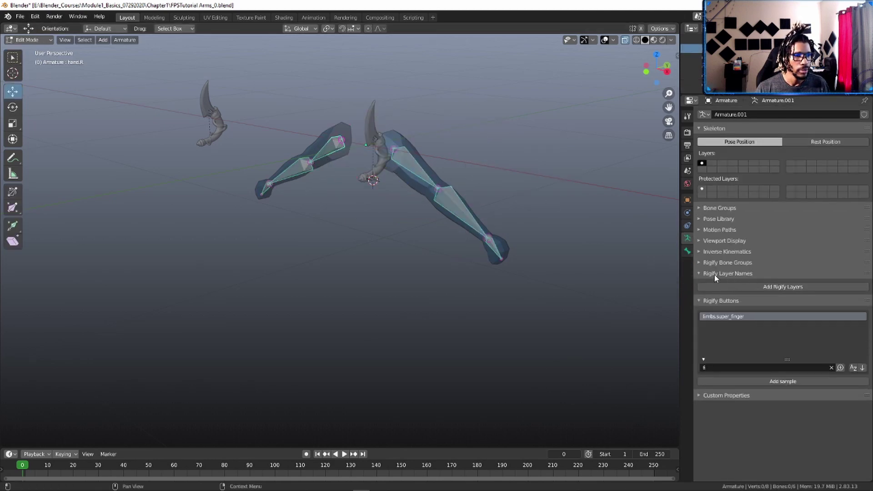
left_click(701, 241)
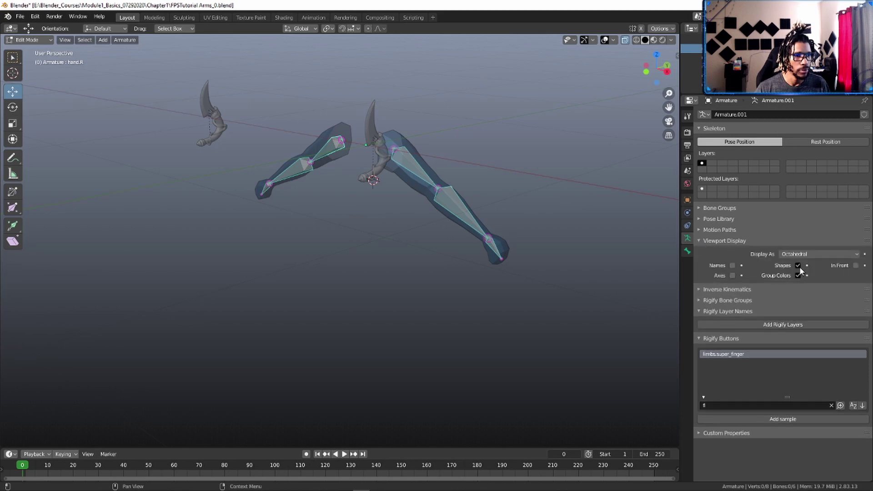
left_click(732, 275)
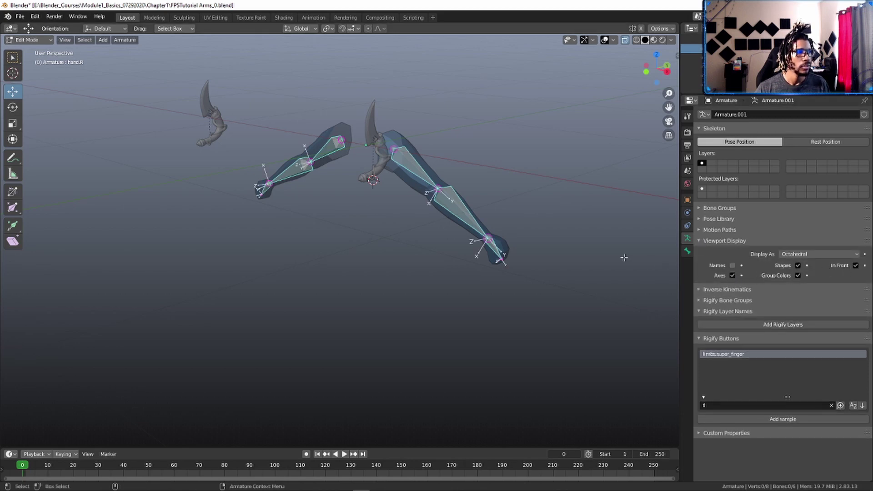
left_click(700, 240)
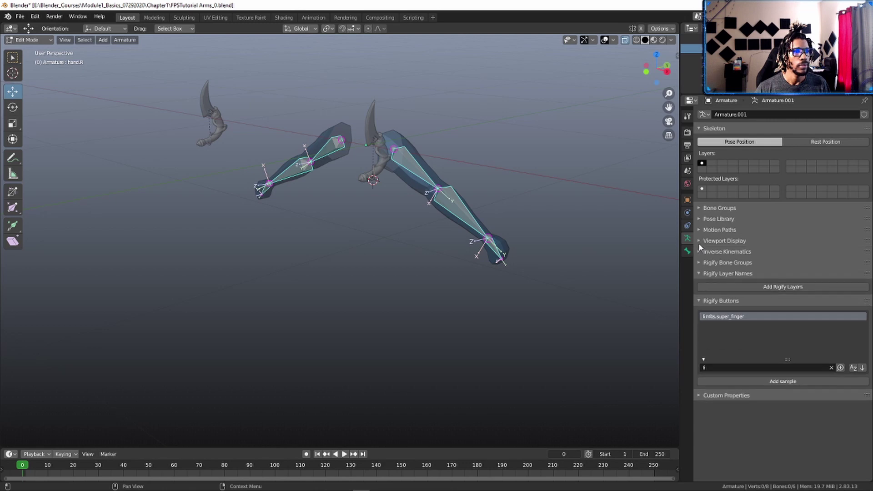
Step: Add a bone at the 3D cursor and lower its tip to roughly the knife's scale
middle_click_drag(586, 273, 549, 282)
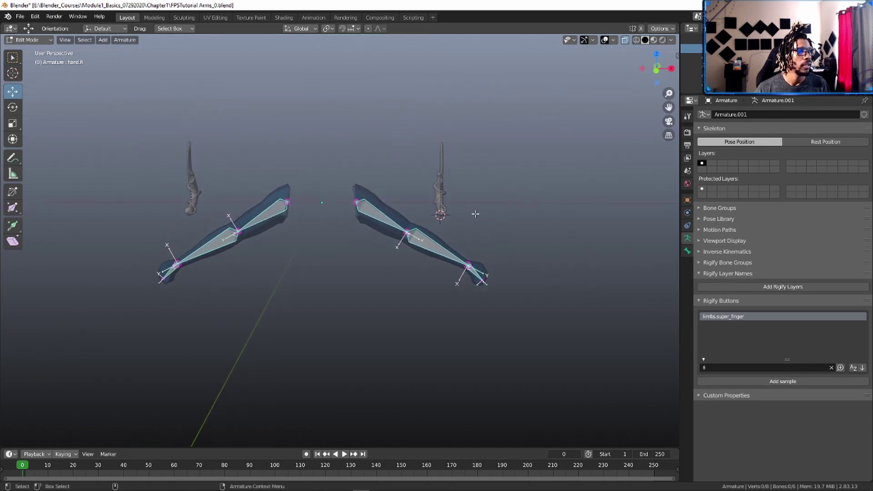
key("shift+a")
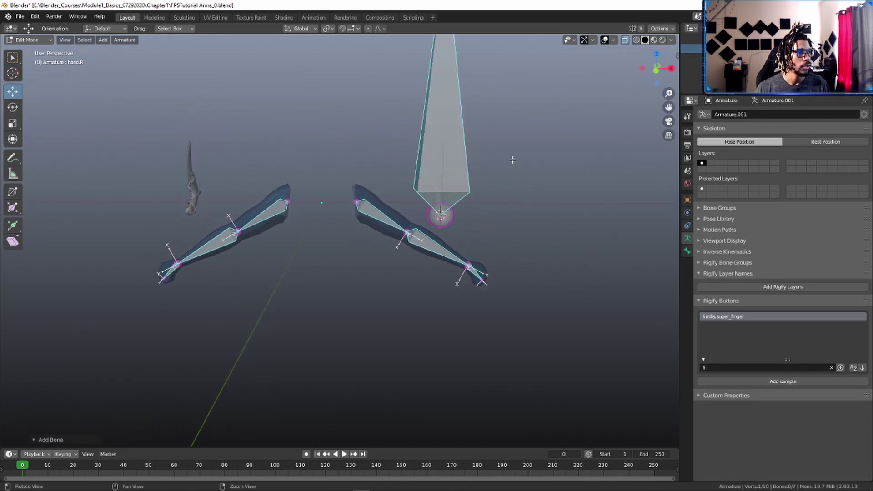
middle_click_drag(511, 160, 478, 249, "shift")
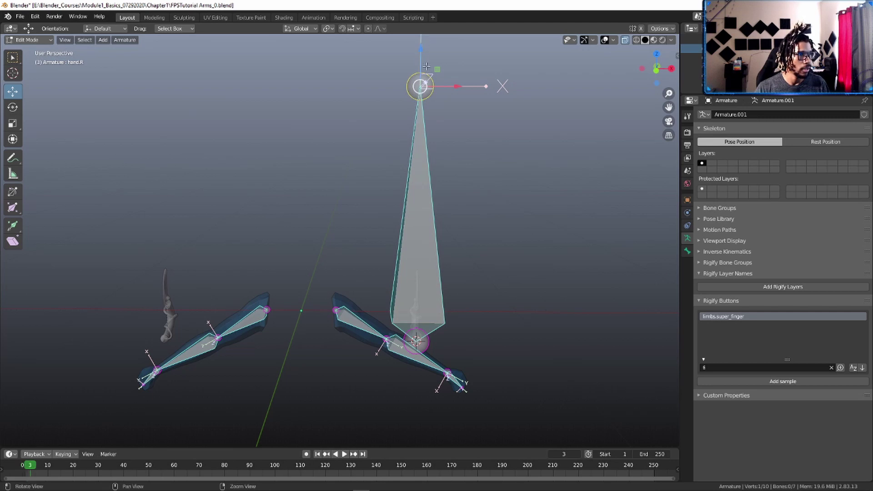
scroll(426, 68, "down", 2)
left_click_drag(393, 102, 402, 260)
Step: Move the whole new bone onto the curved upper part of the knife's handle, working in the right orthographic view
key("KP_3")
key("KP_Decimal")
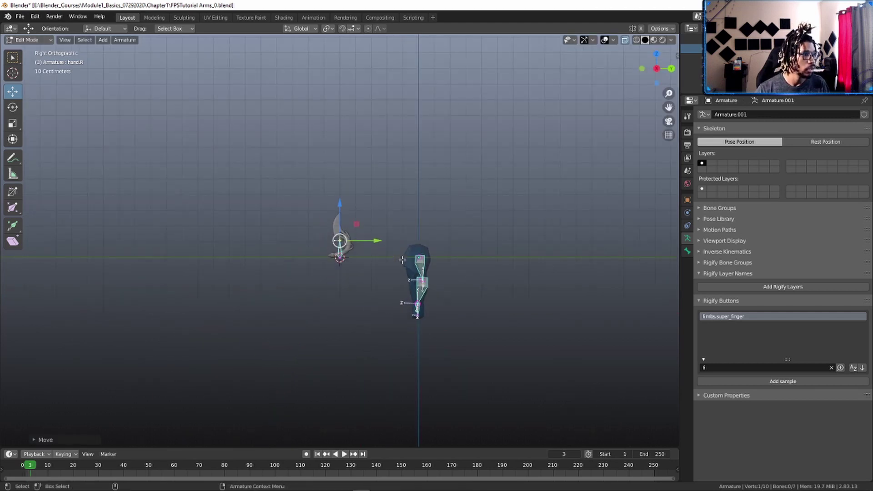
scroll(403, 260, "up", 4)
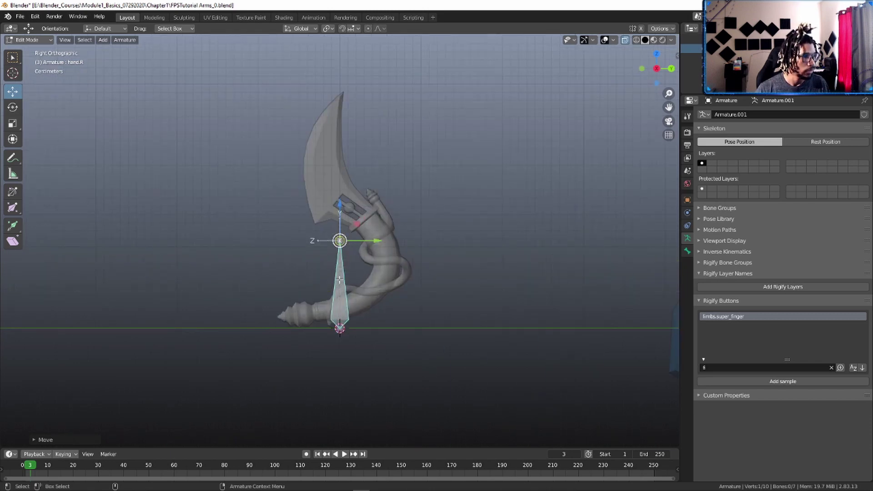
left_click(339, 297)
key("g")
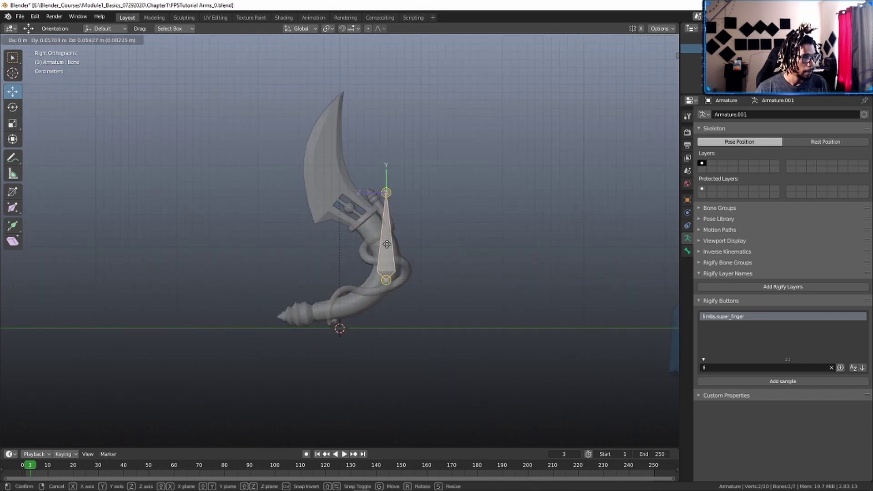
left_click(384, 235)
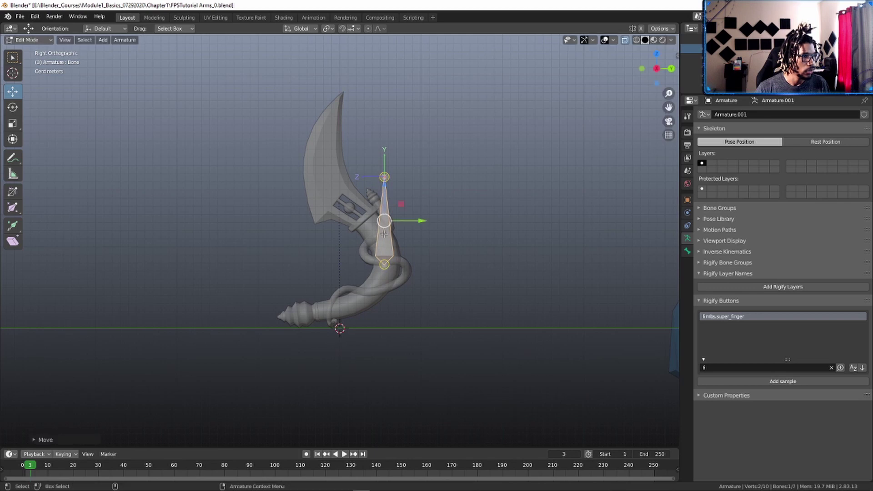
Step: Align the bone with the knife, head in the handle and tip in the blade, making it about 0.13 m long
left_click(384, 264)
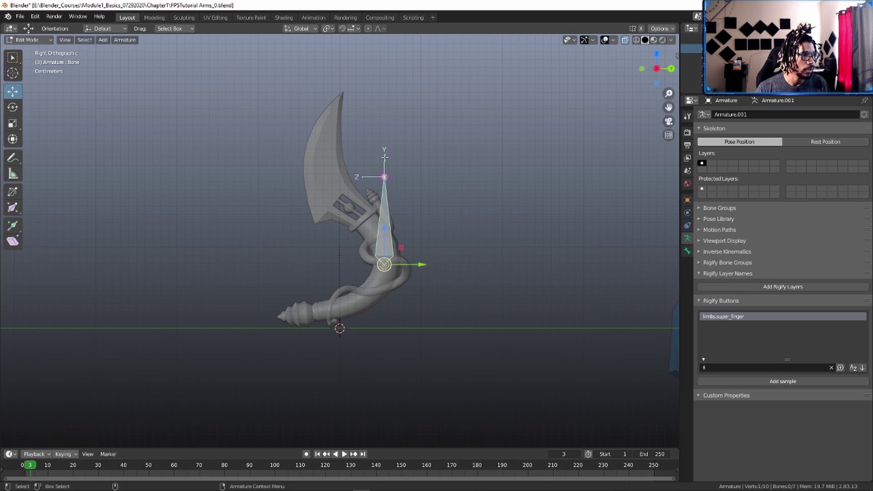
left_click(383, 177)
key("g")
left_click(331, 171)
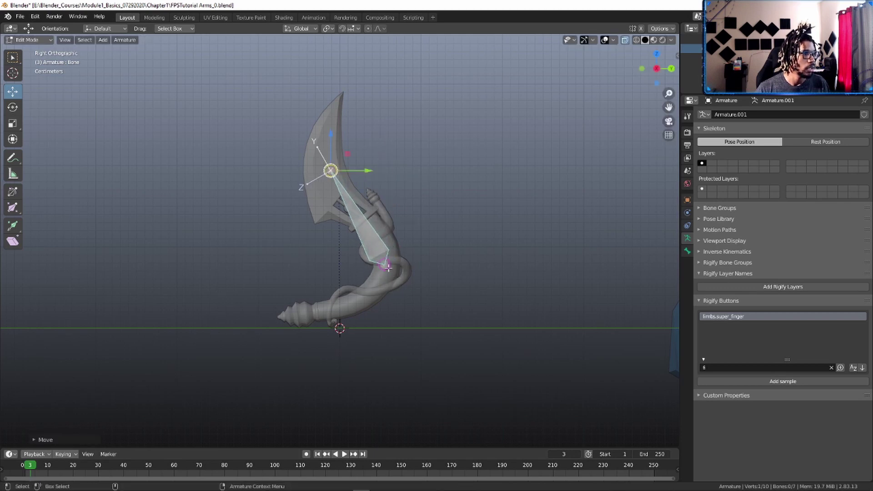
left_click(387, 264)
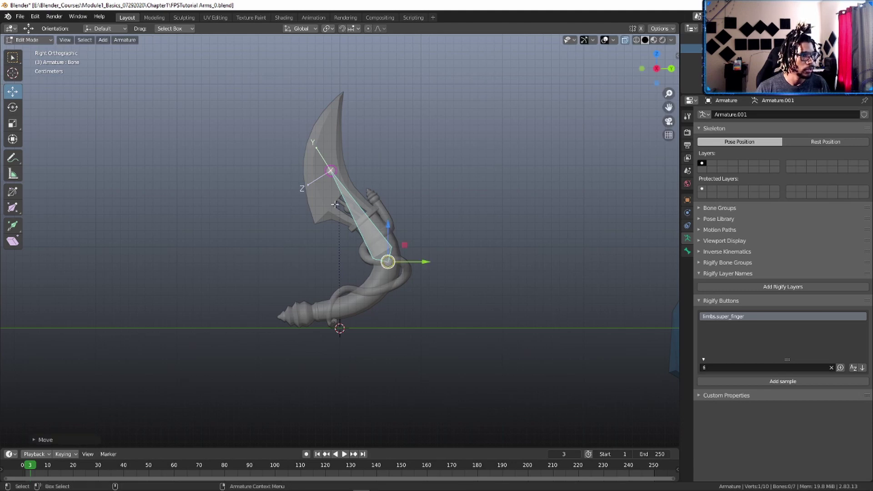
left_click_drag(328, 171, 325, 176)
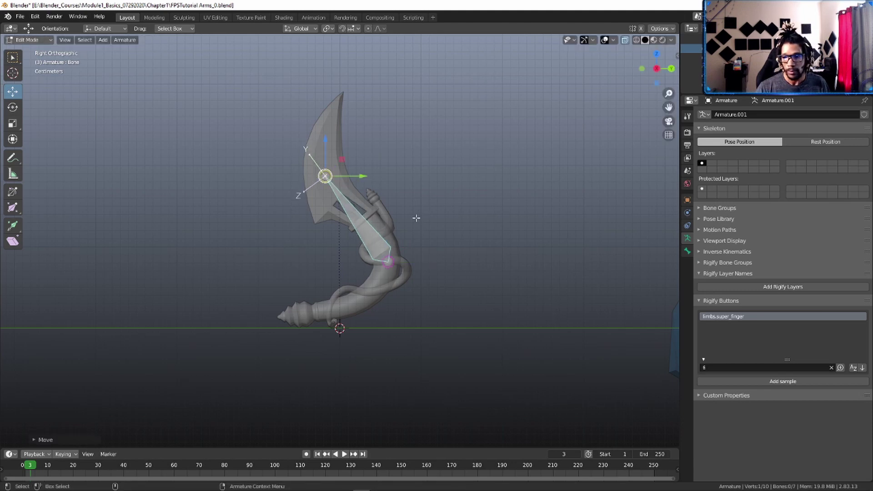
Step: Rename the knife bone as weapon.L
scroll(317, 245, "down", 2)
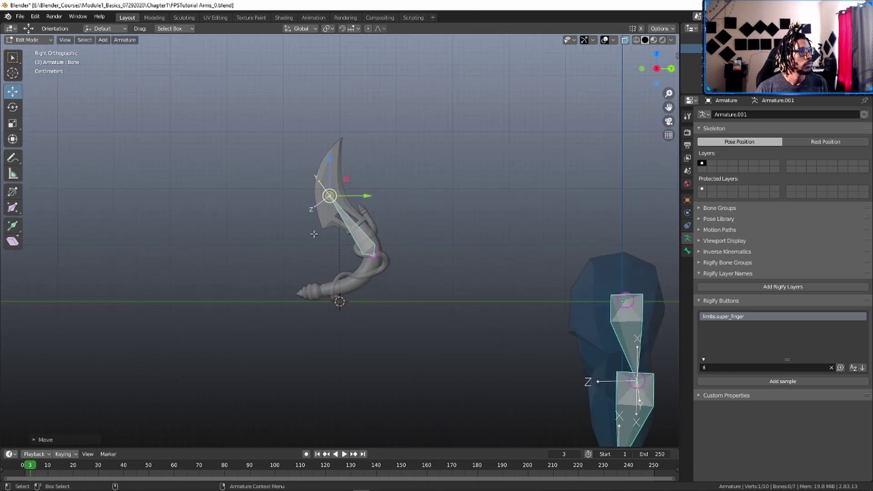
left_click(362, 246)
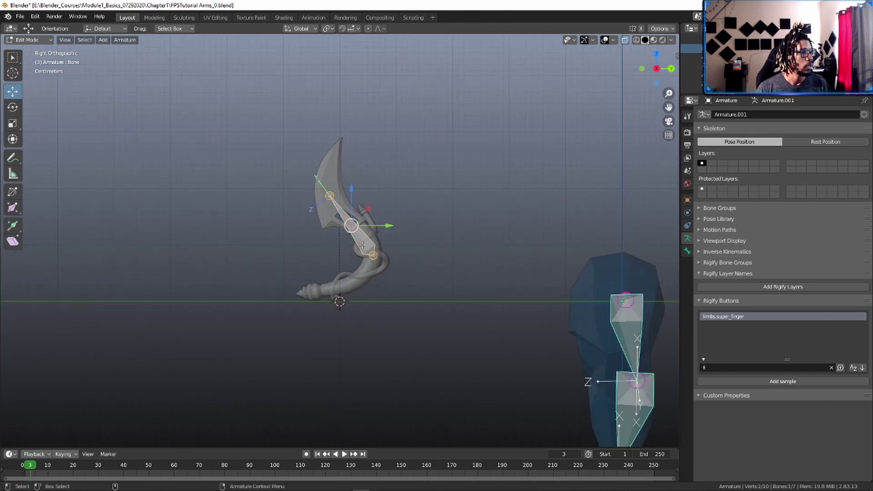
key("F2")
type("weapon")
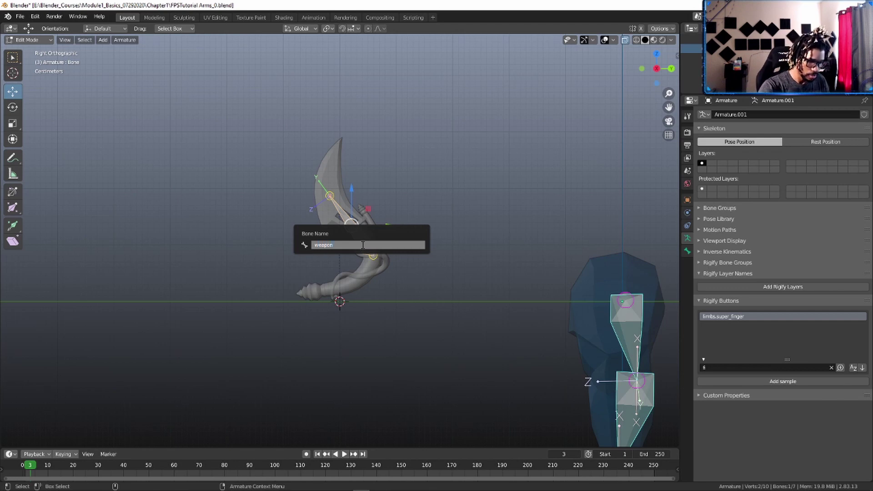
type(".L")
key("Return")
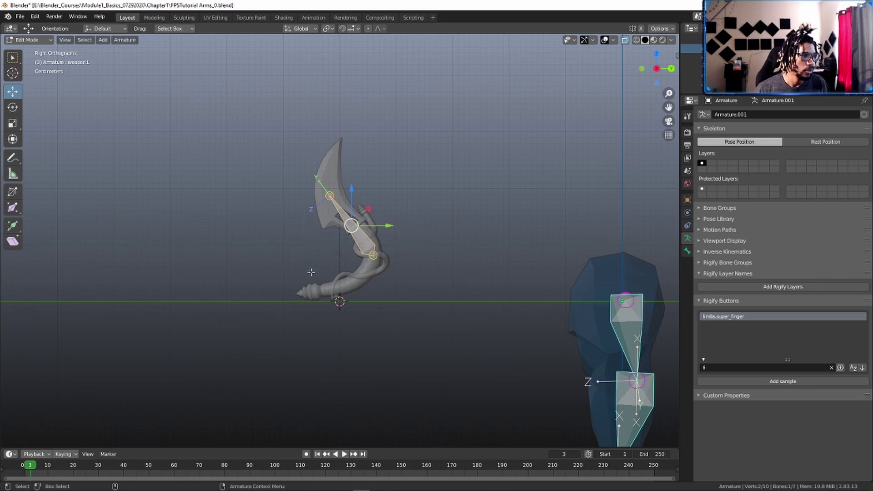
Step: Symmetrize the weapon.L bone to the opposite knife
middle_click_drag(346, 236, 362, 255)
right_click(347, 242)
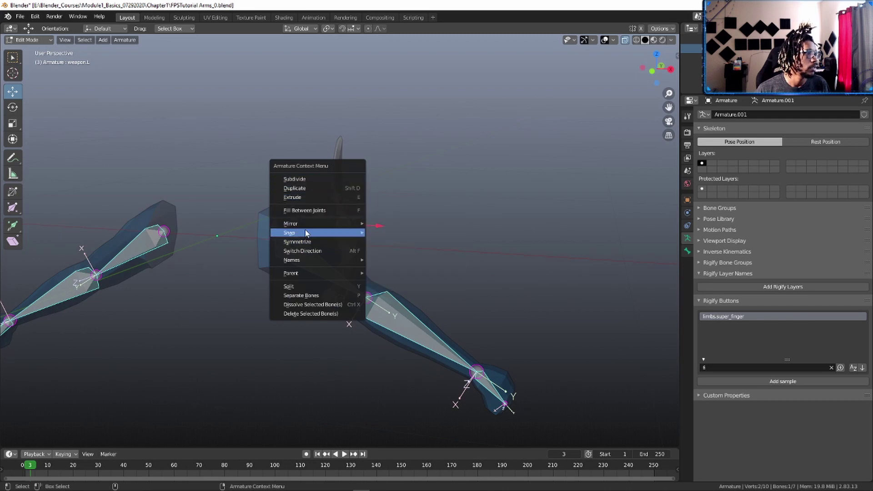
left_click(297, 241)
middle_click_drag(273, 244, 170, 248)
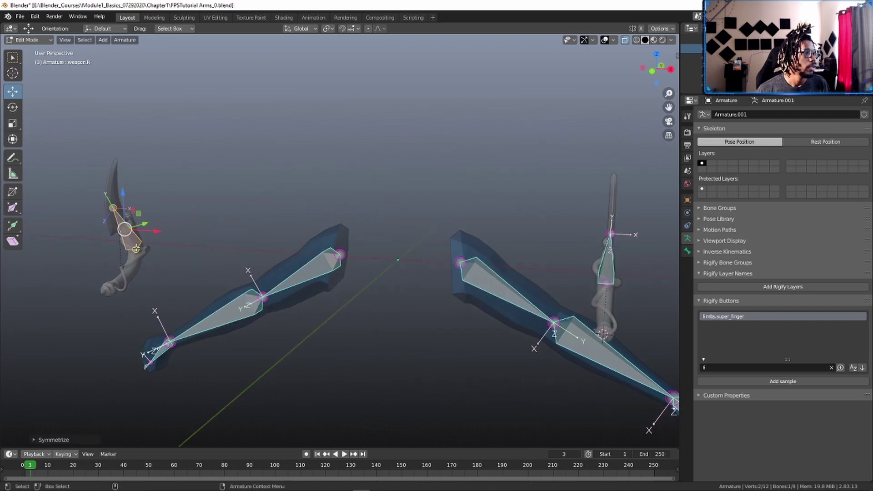
Step: Select the weapon.L bone and enable X-Axis Mirror for armature editing
middle_click_drag(295, 256, 337, 276)
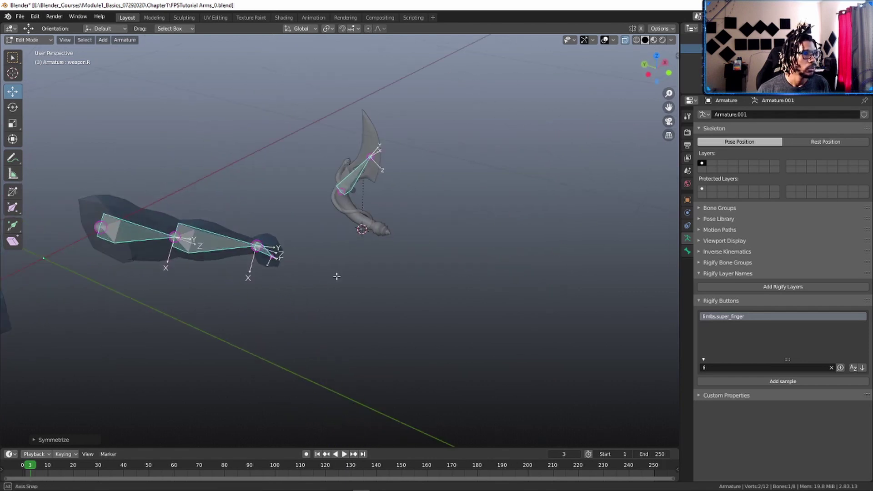
left_click(348, 185)
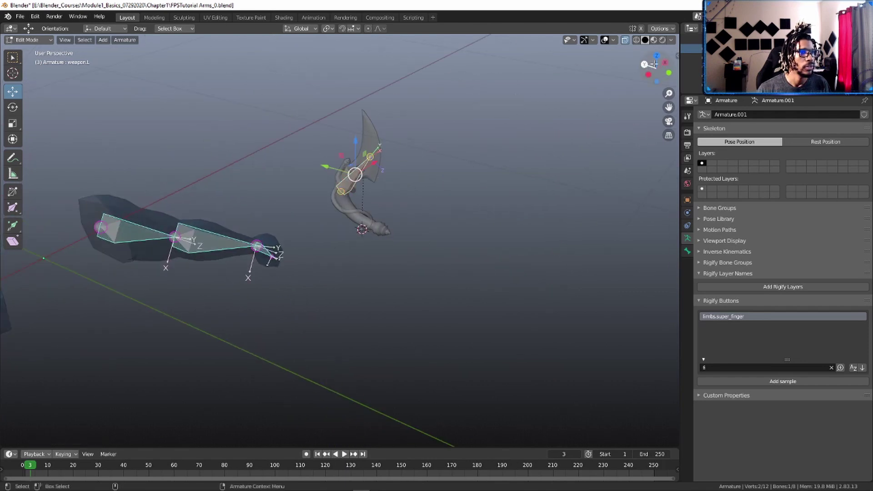
left_click(676, 56)
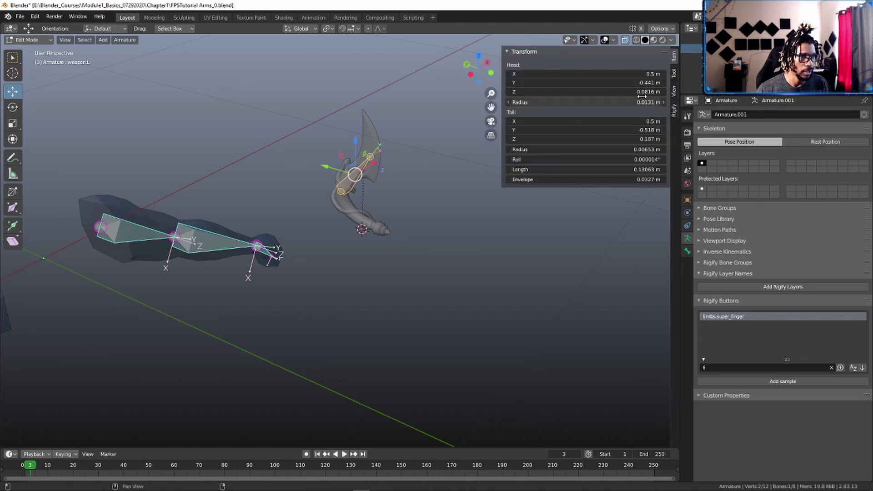
left_click(674, 75)
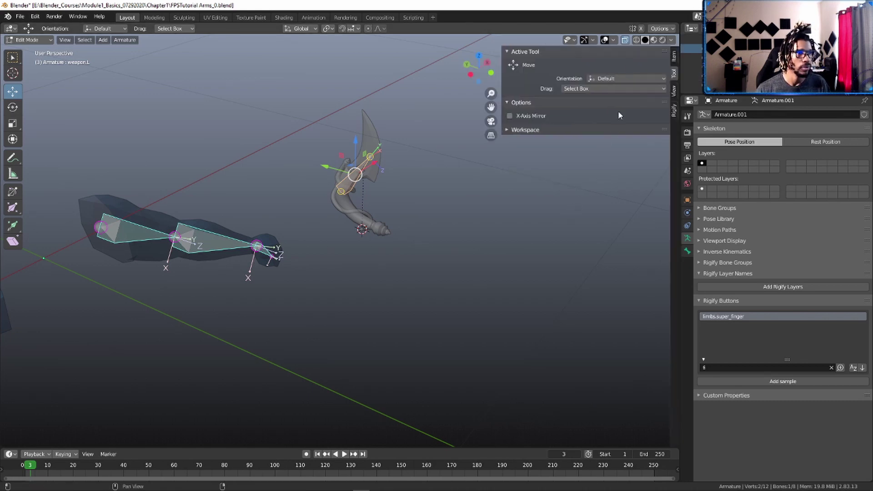
left_click(510, 116)
Step: Parent the weapon.L bone to hand.L with Keep Offset, mirrored on the opposite side, and check both arms
mouse_move(508, 173)
middle_mouse_down()
mouse_move(459, 191)
mouse_move(505, 175)
middle_mouse_up()
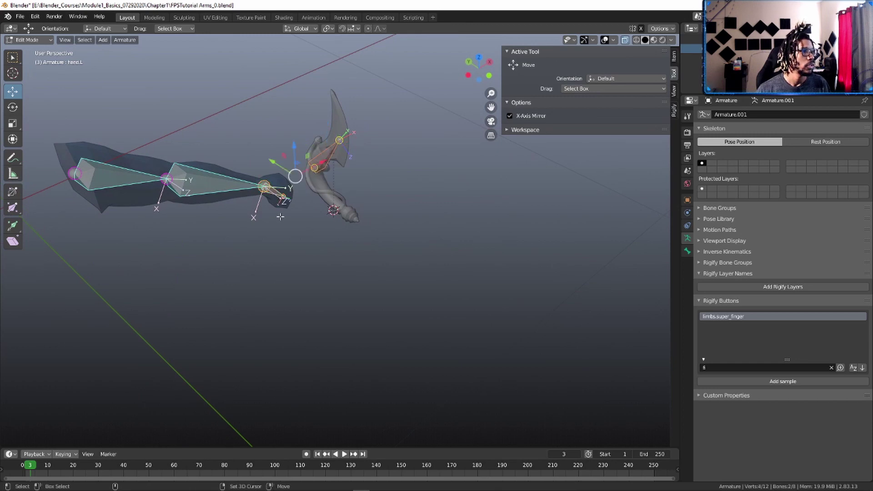
left_click(275, 195, "shift")
key("ctrl+p")
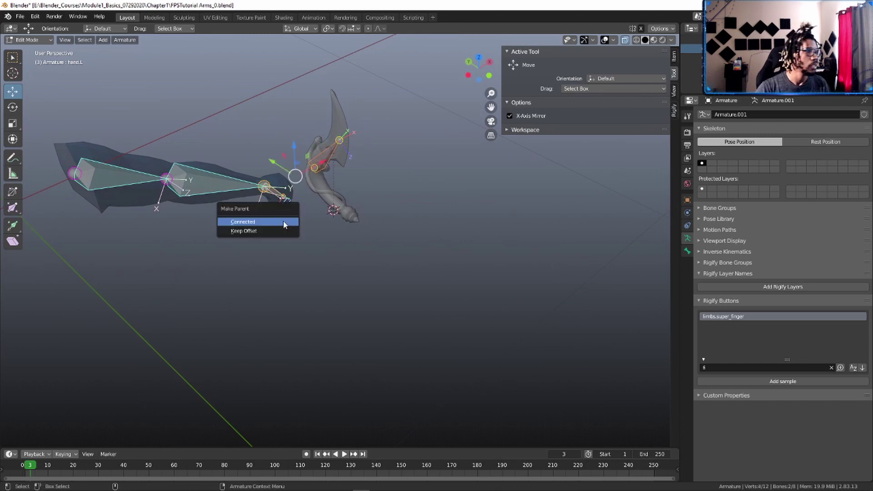
left_click(274, 233)
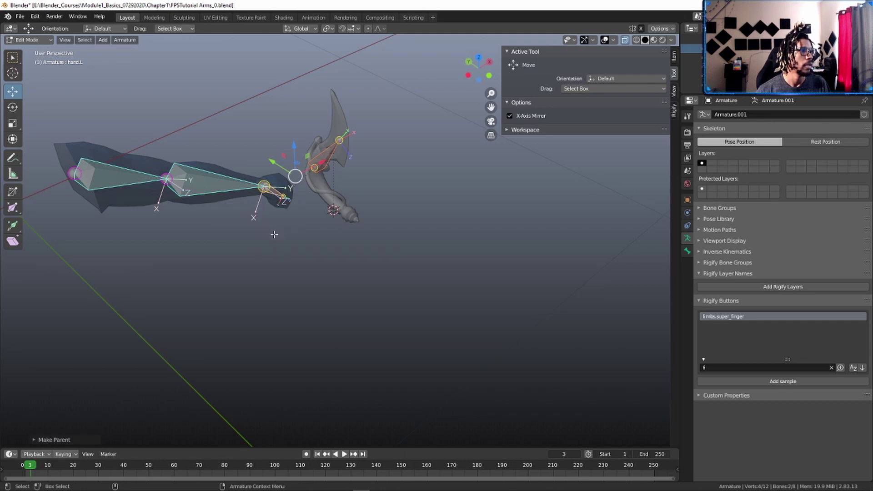
middle_click_drag(370, 242, 160, 209)
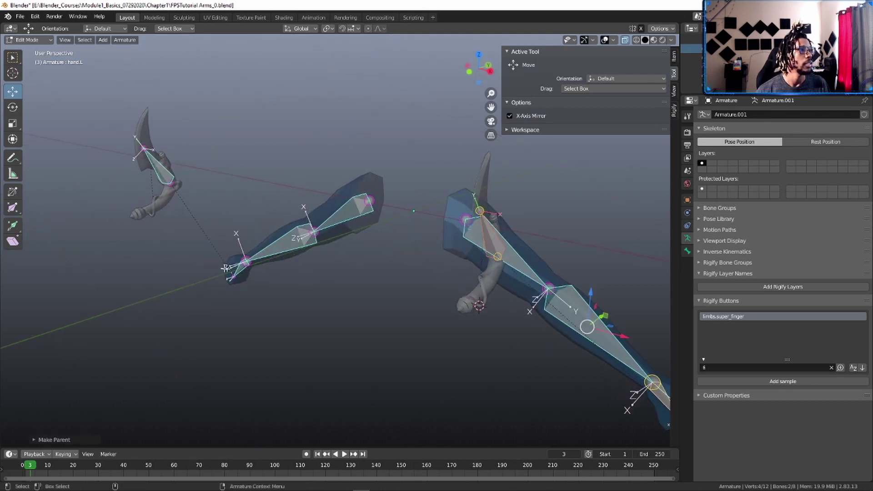
middle_click_drag(225, 250, 391, 218)
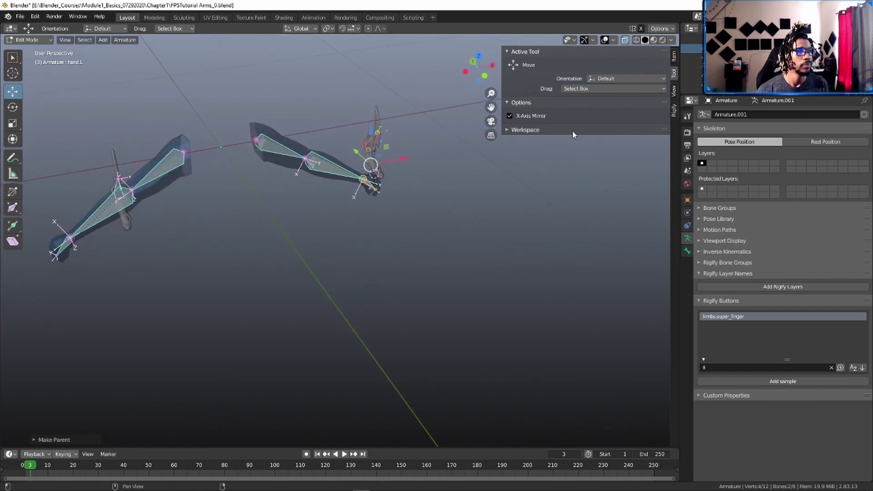
Step: Move all the bones to armature layer 16 and display only that layer
key("n")
middle_click_drag(546, 160, 523, 150)
key("a")
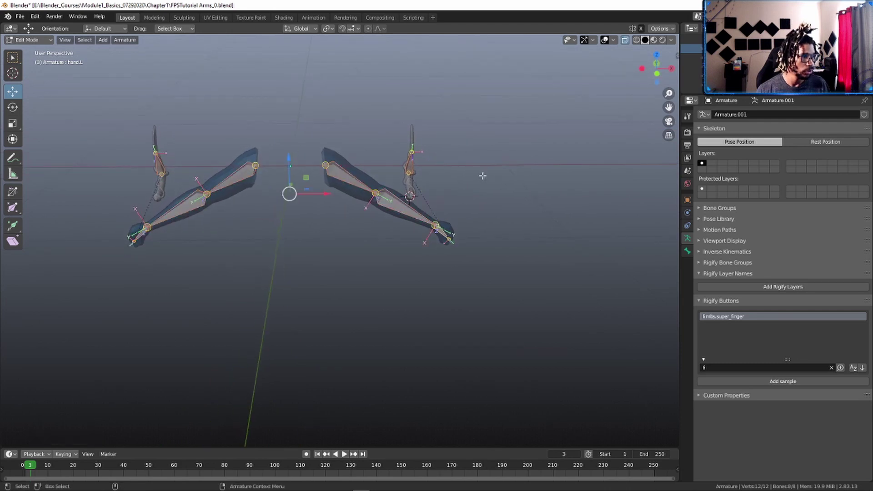
key("m")
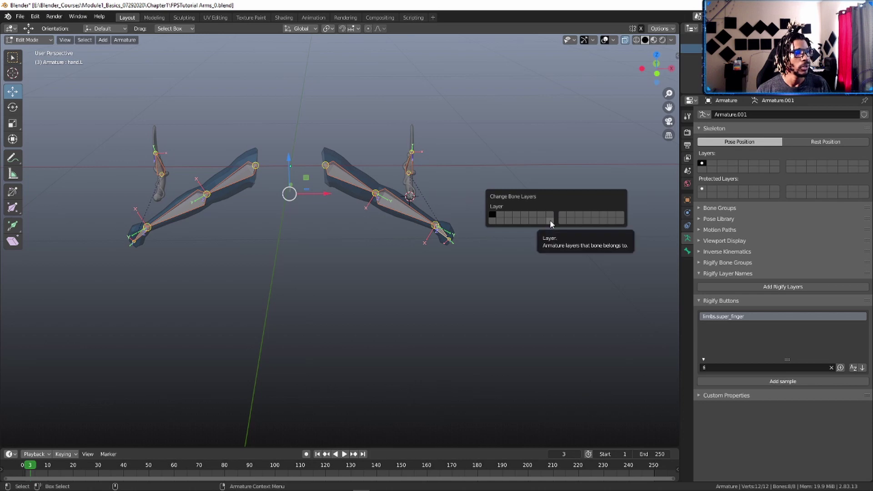
left_click(617, 215)
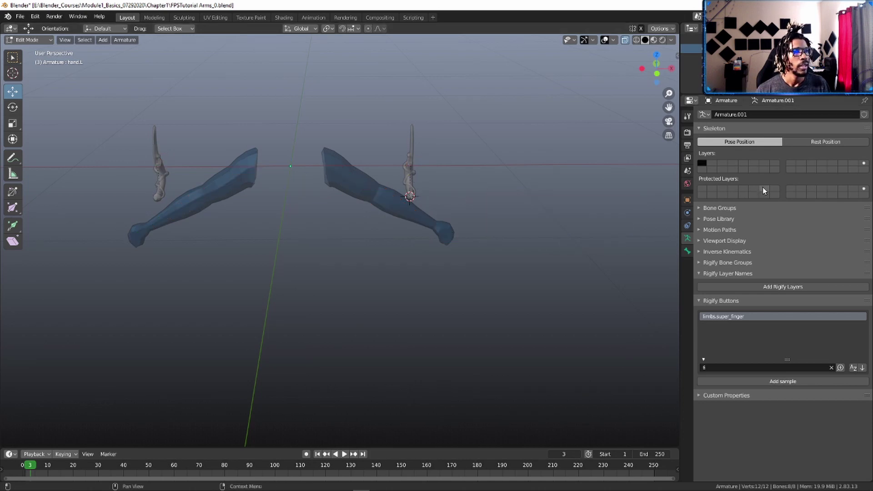
left_click(864, 163)
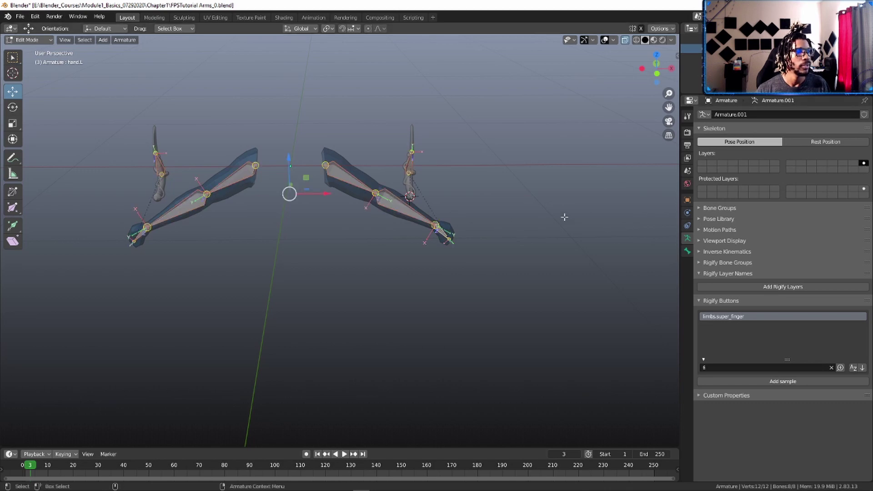
Step: Select the left arm's bone chain and add the Rigify layers to the armature's layer names
key("alt+a")
left_click(338, 177)
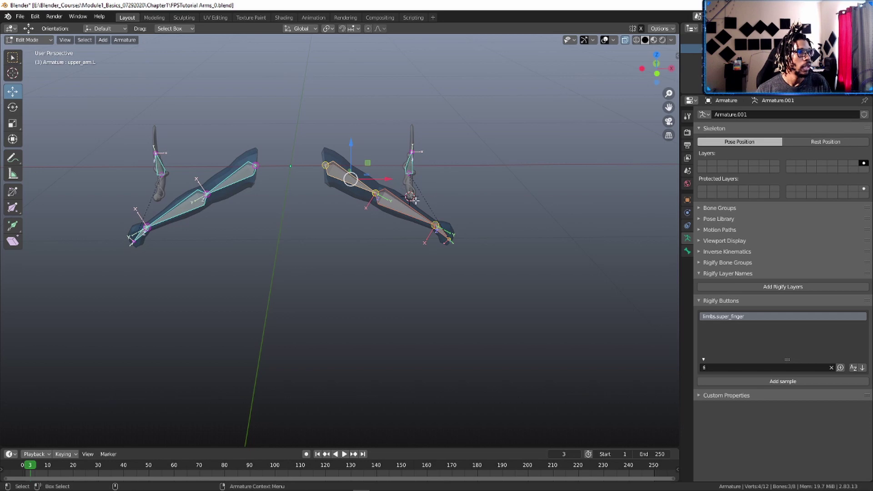
left_click(699, 301)
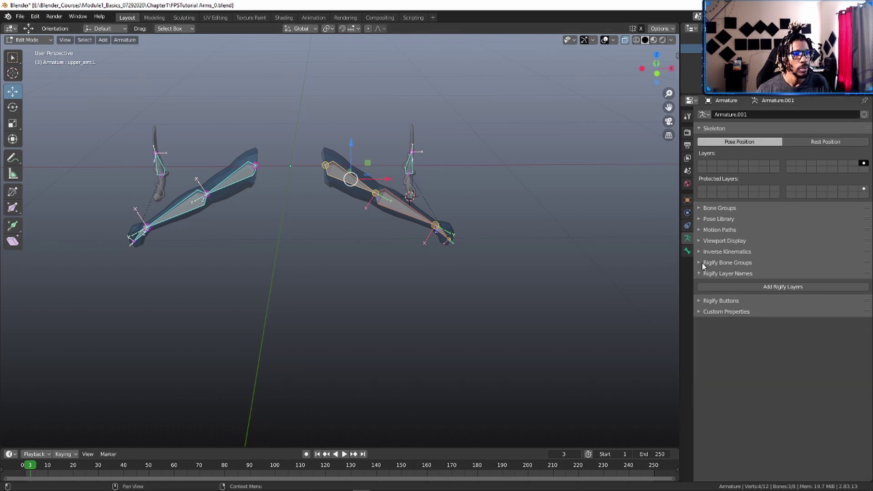
left_click(700, 263)
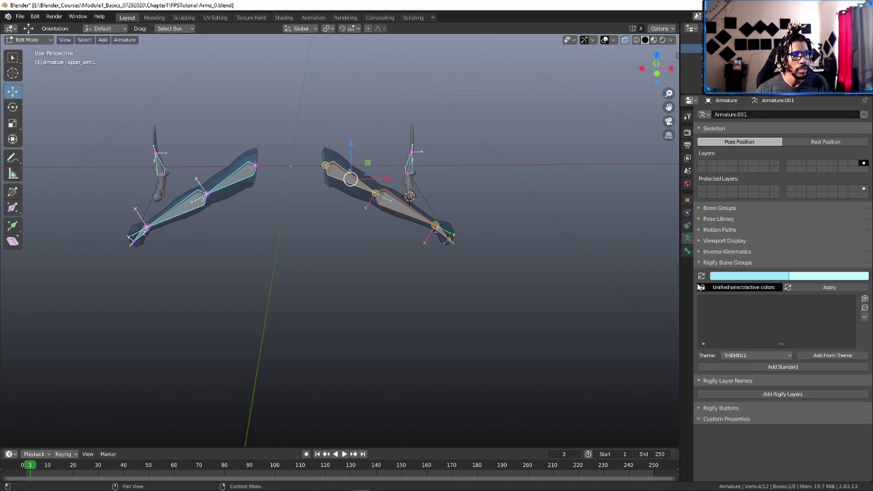
left_click(698, 381)
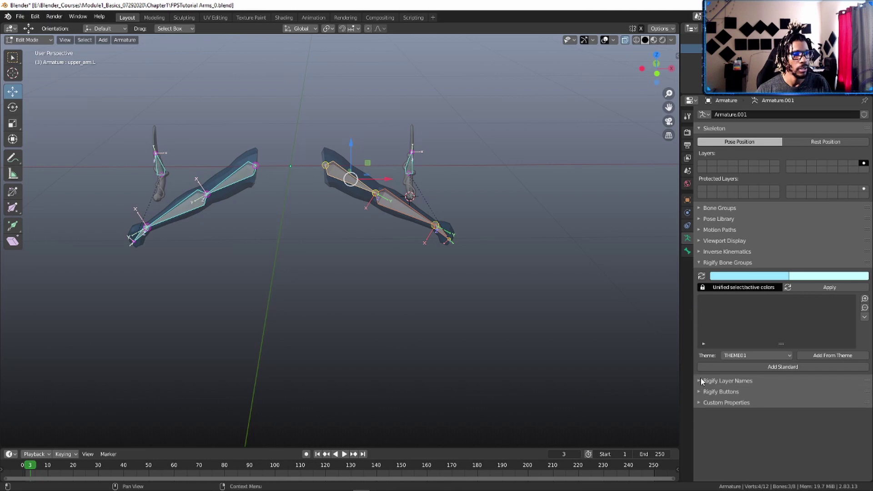
left_click(701, 380)
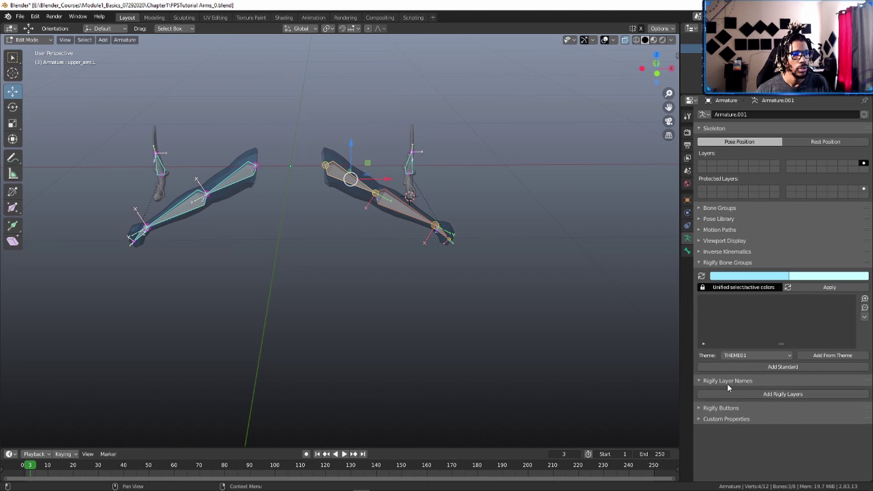
left_click(778, 397)
scroll(752, 380, "down", 5)
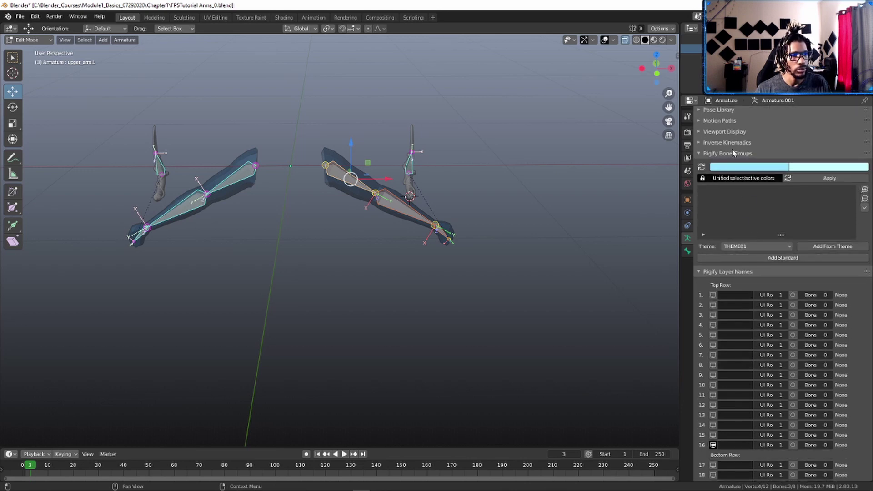
Step: Add the standard set of Rigify bone groups and look through them
left_click(773, 257)
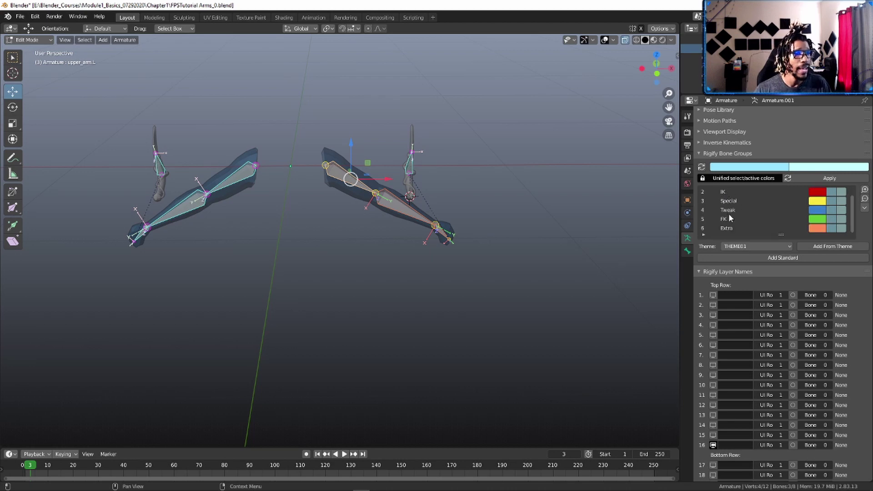
scroll(730, 204, "up", 1)
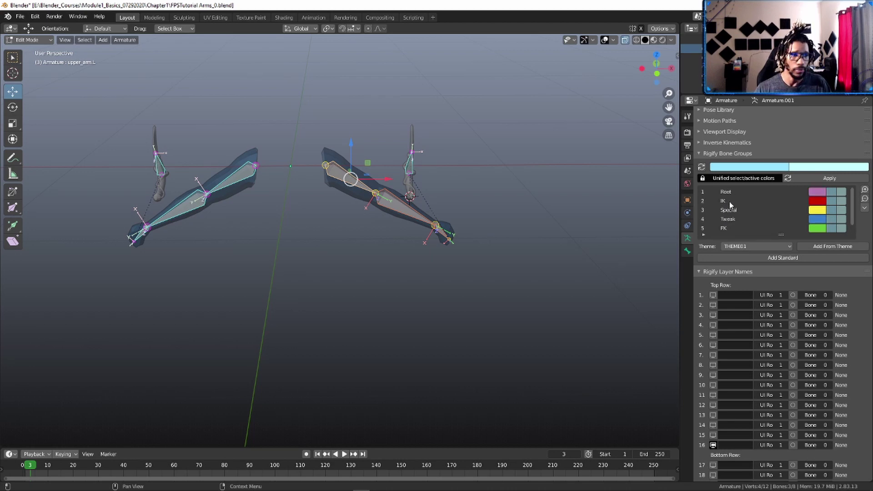
scroll(724, 208, "down", 1)
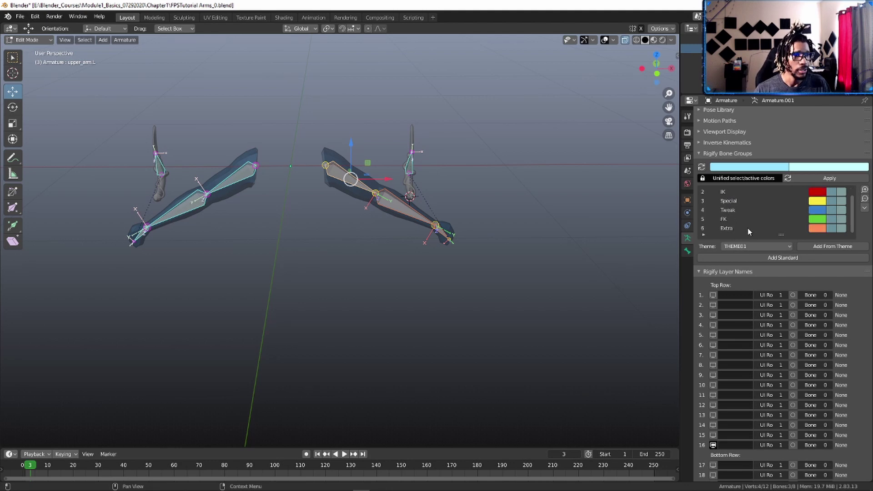
scroll(729, 202, "down", 1)
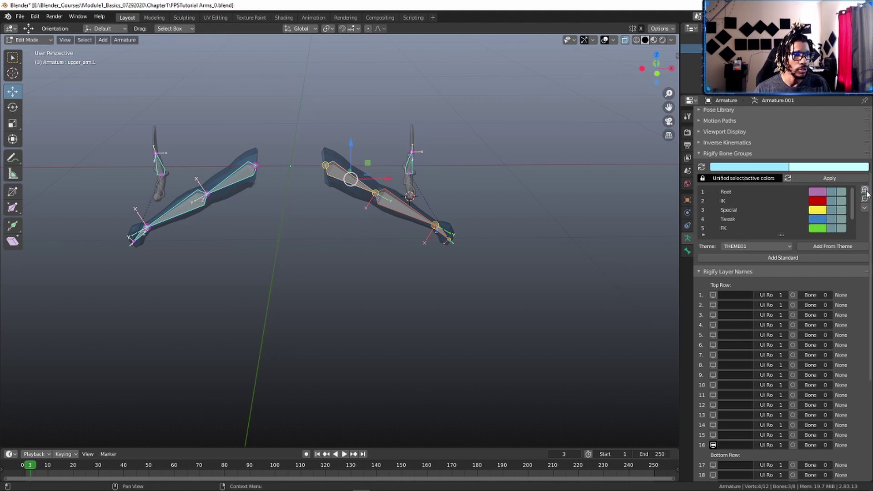
Step: Add another Rigify bone group named Weapon and give it a light brownish-orange normal color
left_click(728, 228)
double_click(727, 228)
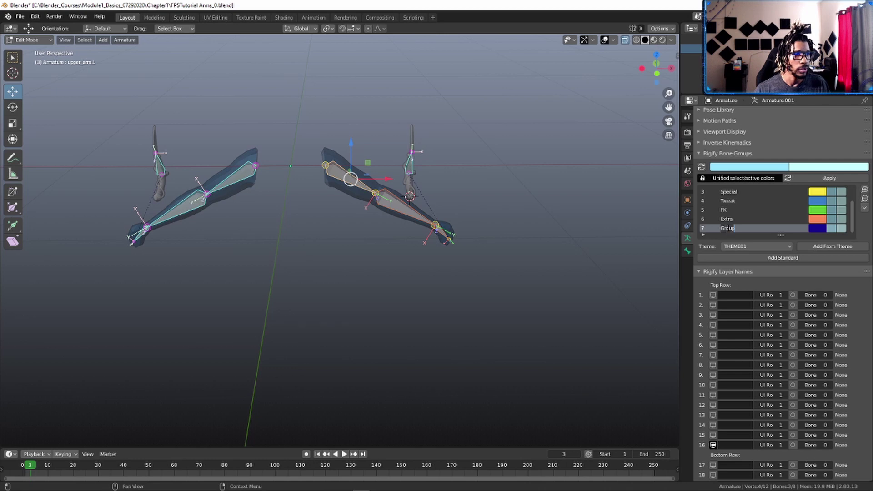
type("Wris")
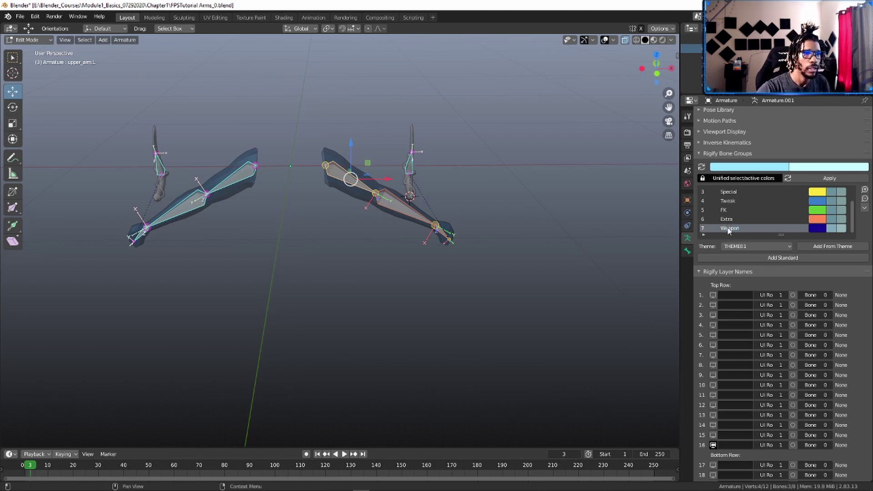
key("Return")
left_click(817, 228)
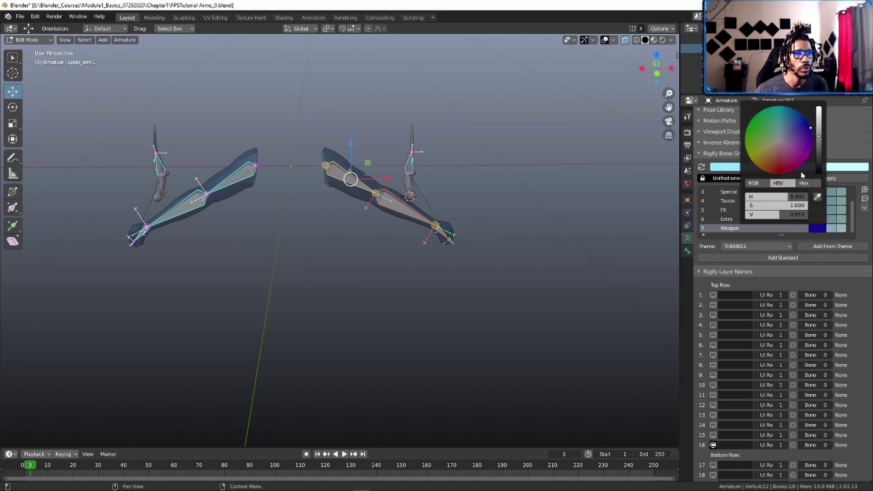
left_click_drag(782, 155, 774, 158)
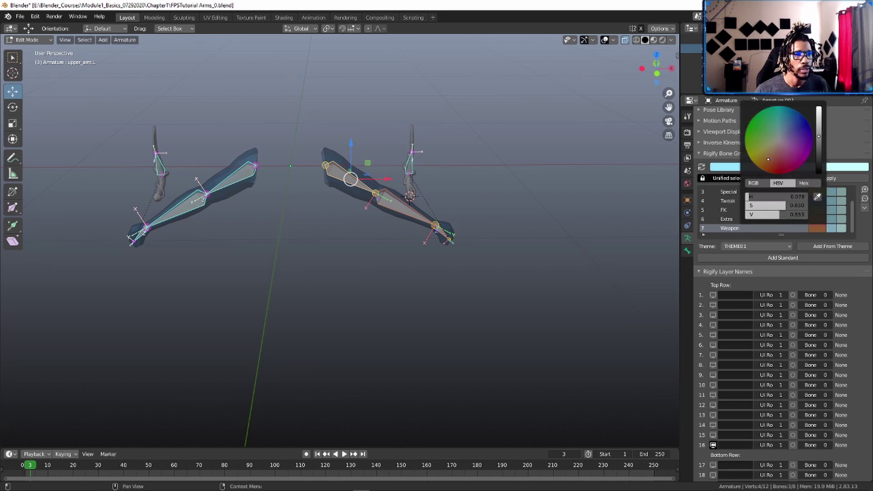
left_click_drag(819, 141, 819, 125)
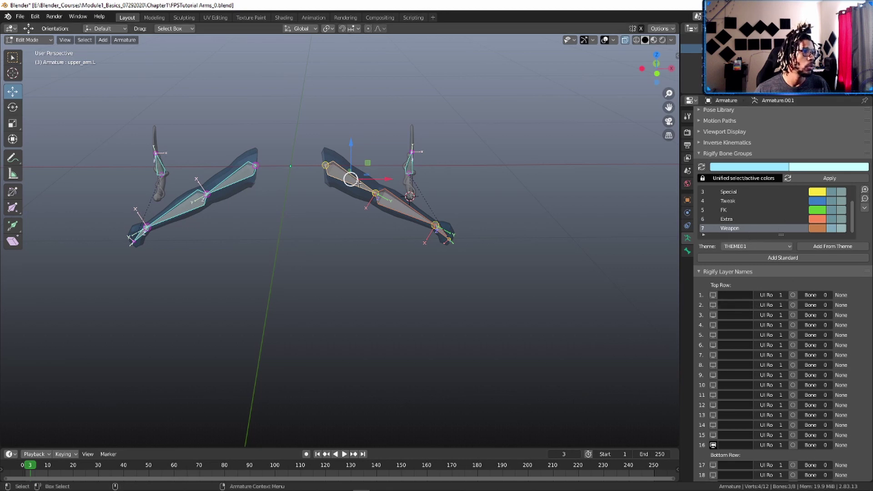
Step: Move the selected arm bones, together with their mirrored counterparts, to armature layer 1
key("m")
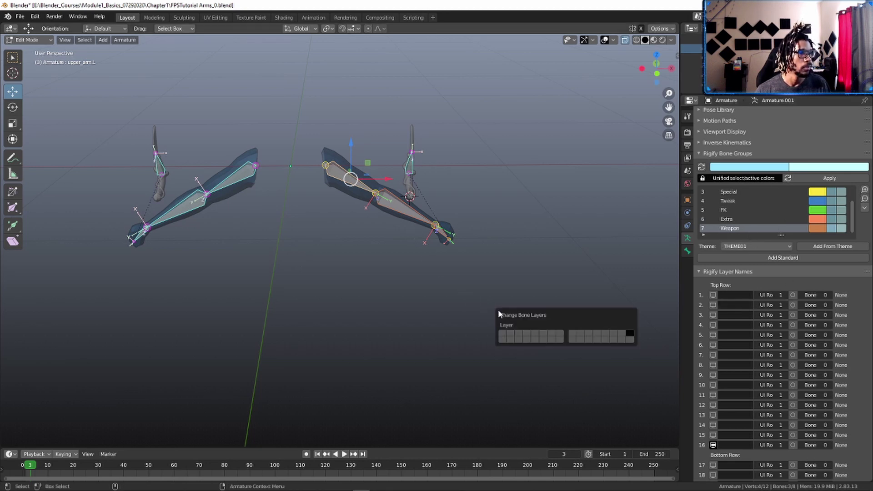
left_click(504, 334)
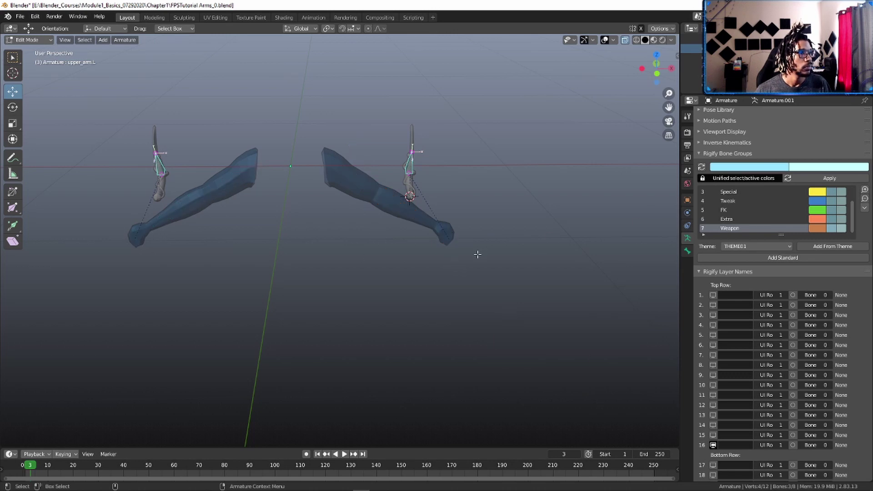
key("m")
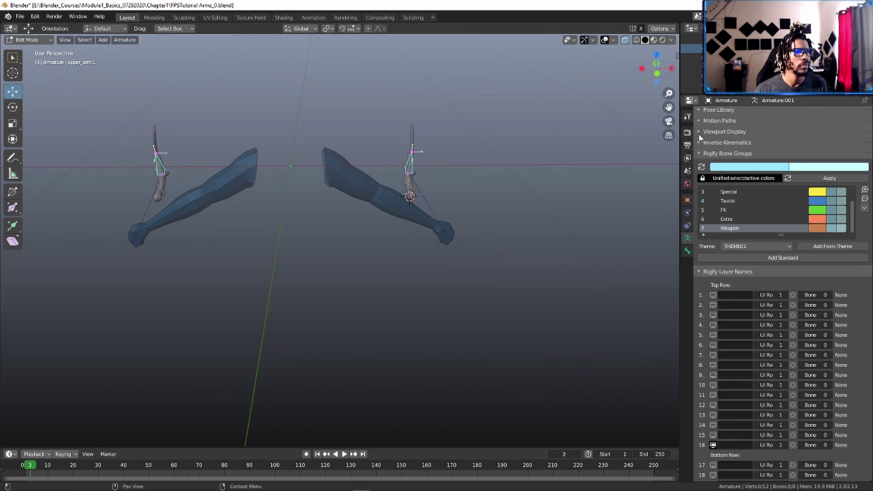
Step: Display only armature layer 1 and turn off X-Axis Mirror
scroll(723, 207, "up", 2)
scroll(706, 143, "up", 1)
scroll(710, 169, "up", 5)
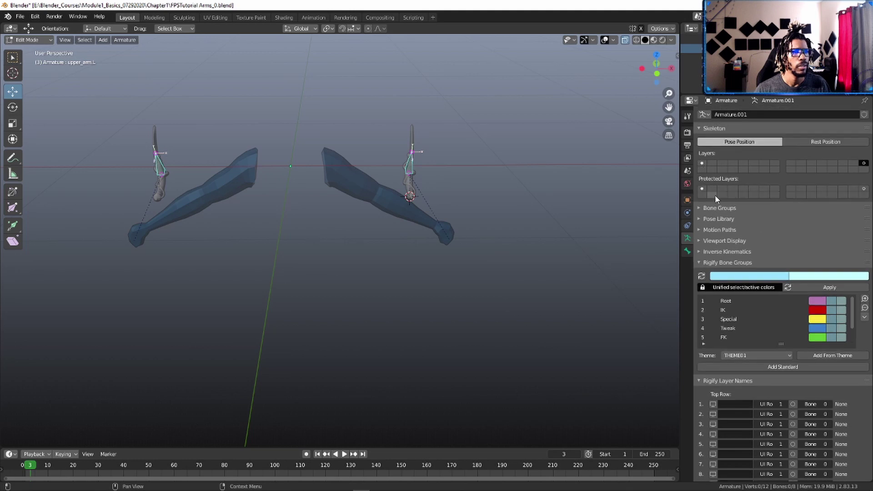
left_click(703, 162)
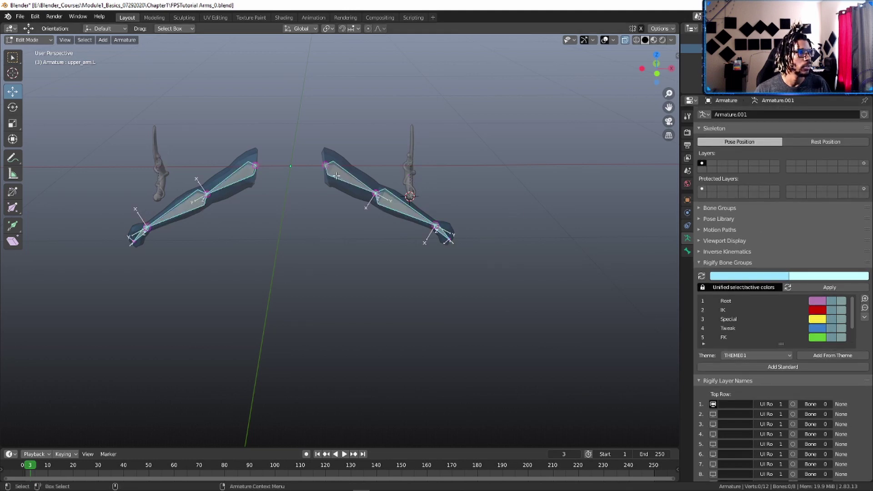
left_click(674, 60)
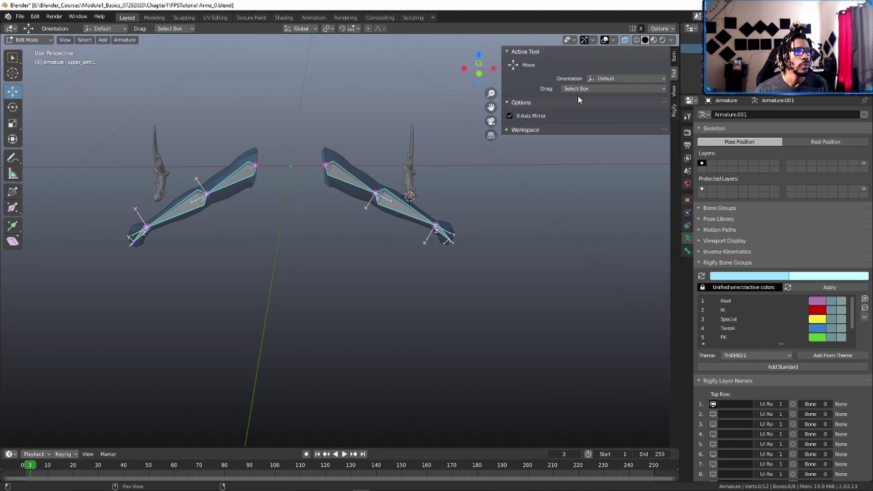
left_click(510, 116)
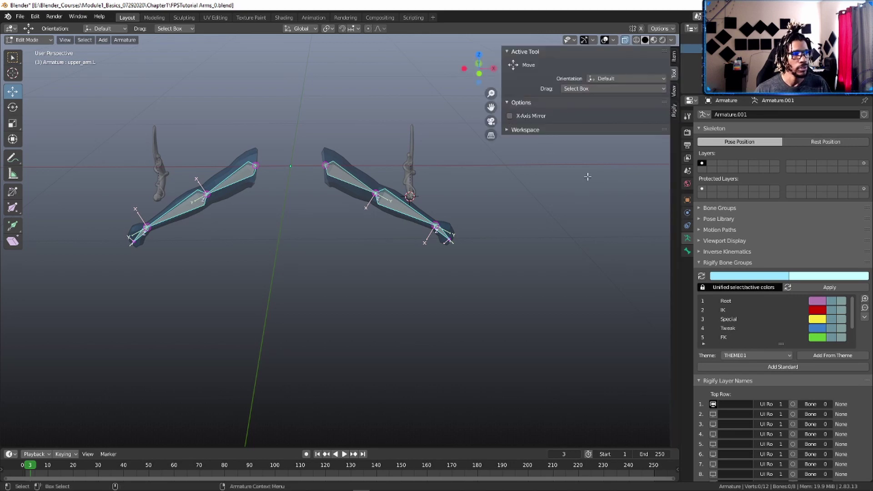
Step: Move the upper arm, forearm and hand bones of the .R arm to armature layer 16 and hide the sidebar
left_click(236, 180)
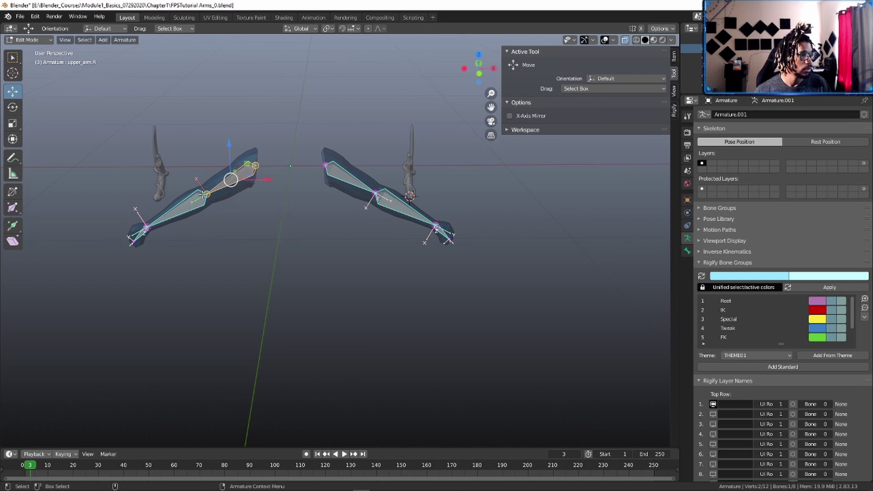
left_click(187, 218, "shift")
key("m")
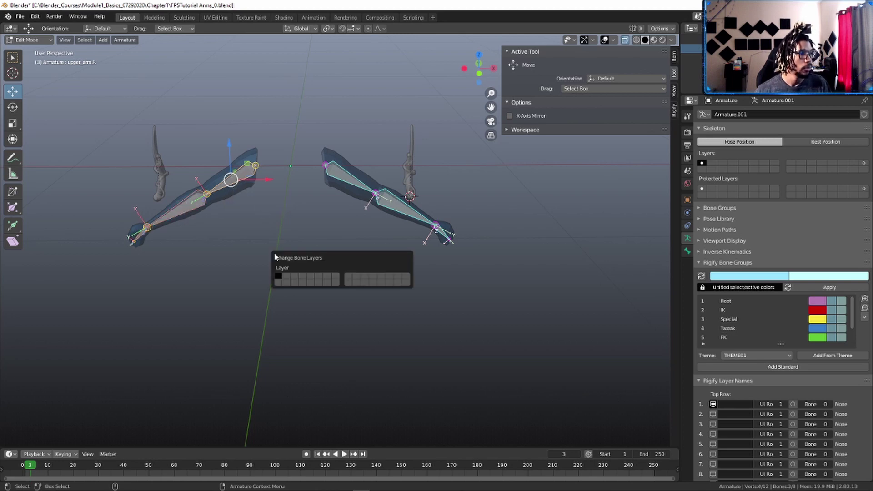
left_click(405, 275)
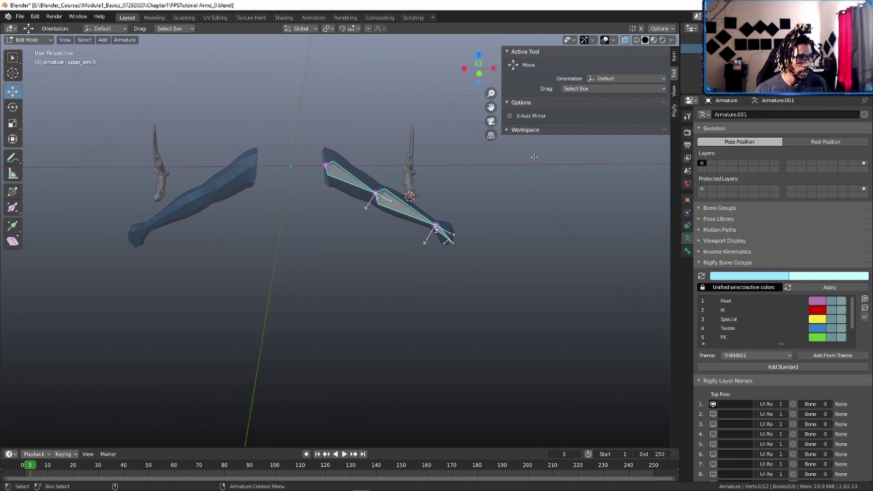
key("n")
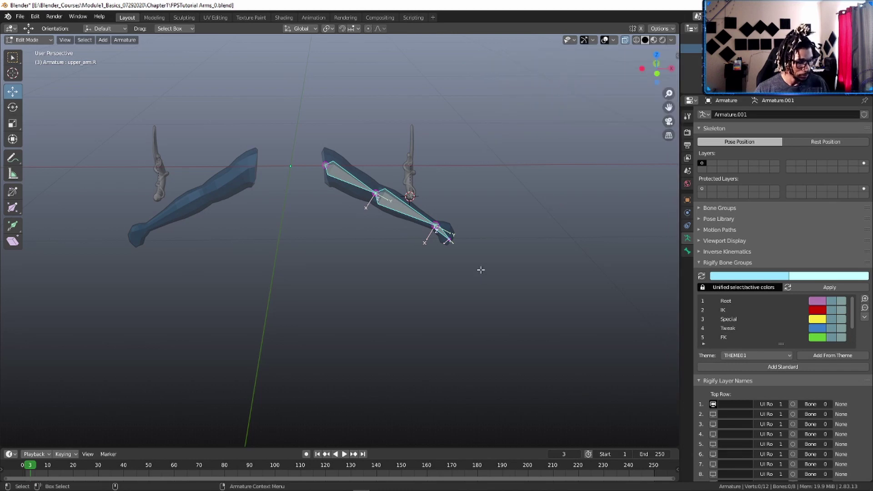
Step: In Pose Mode, set the Rigify limbs.arm options of upper_arm.L to FK layer 2 and tweak layer 3
key("ctrl+Tab")
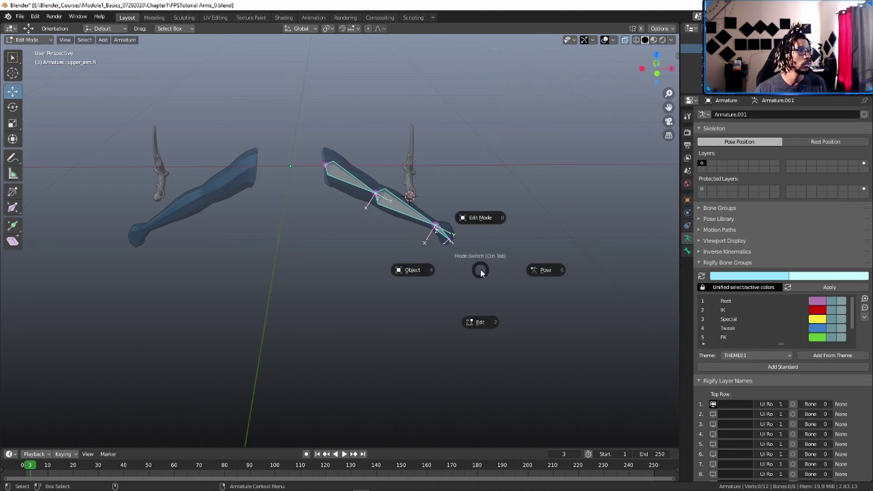
left_click(560, 273)
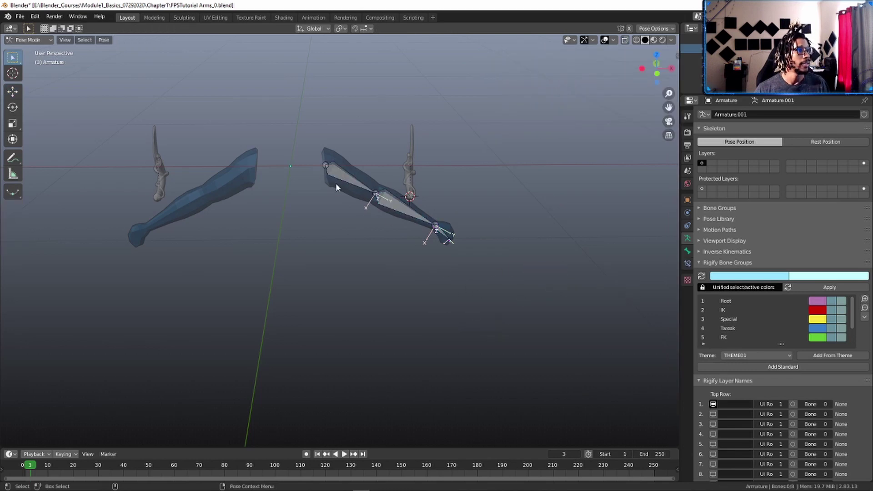
left_click(342, 180)
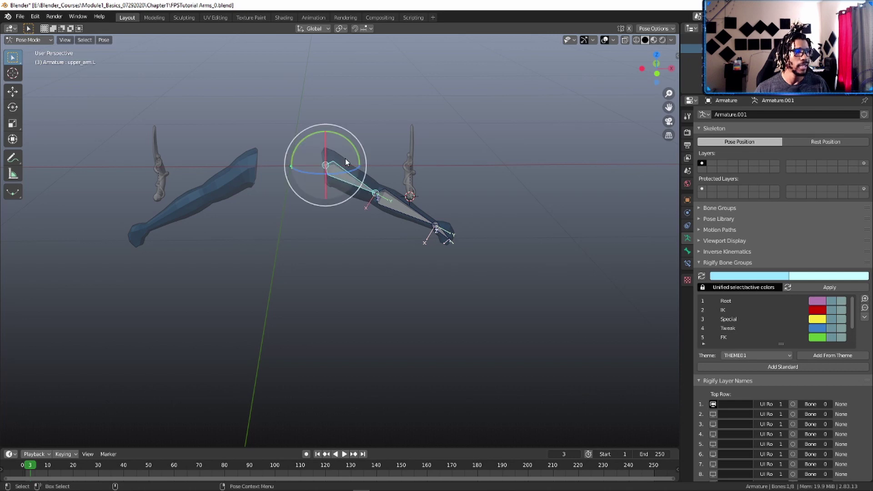
left_click(687, 251)
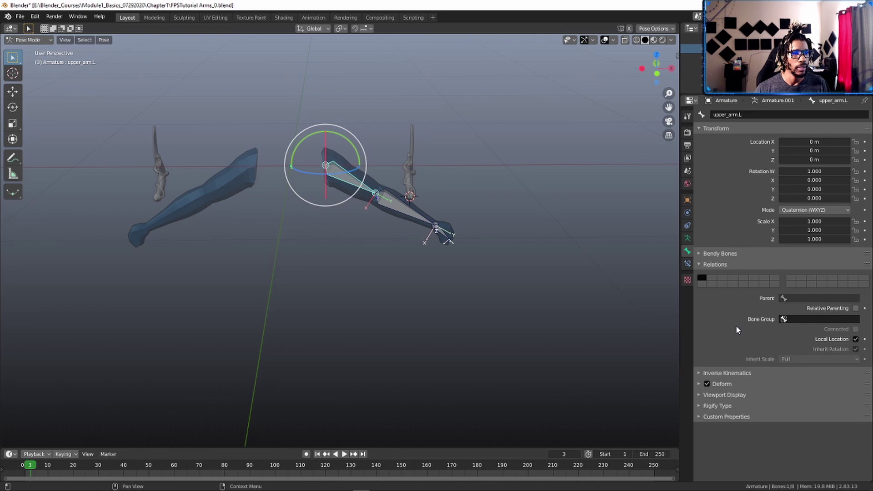
left_click(698, 407)
scroll(700, 405, "down", 3)
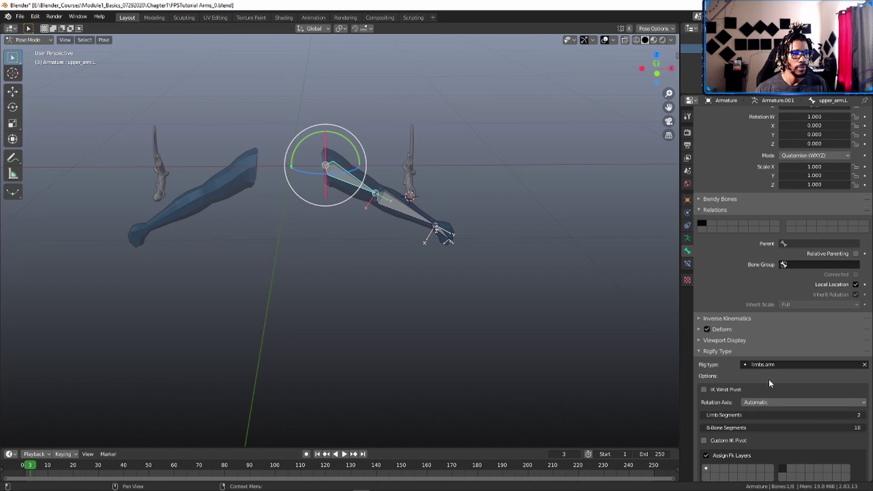
scroll(766, 368, "down", 2)
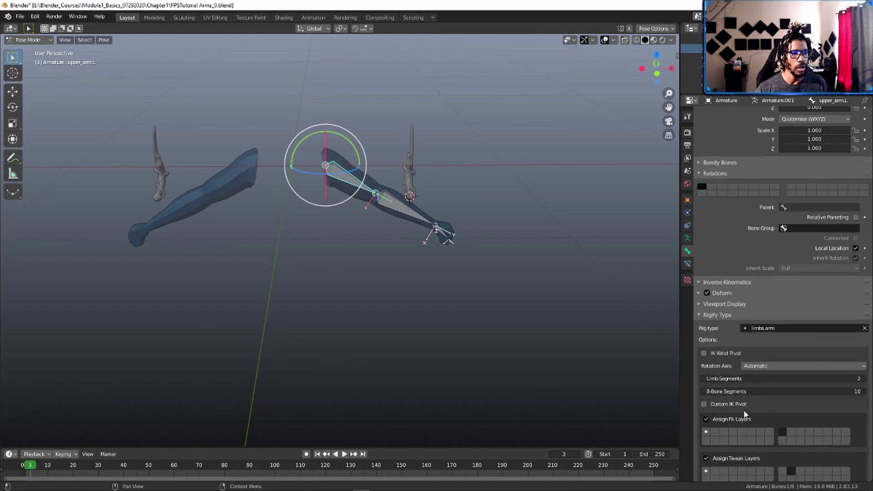
scroll(732, 443, "down", 1)
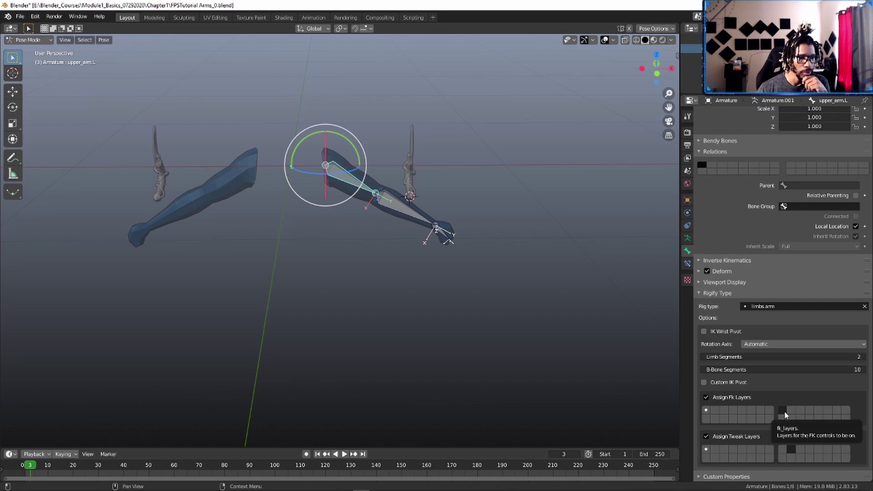
left_click(716, 411)
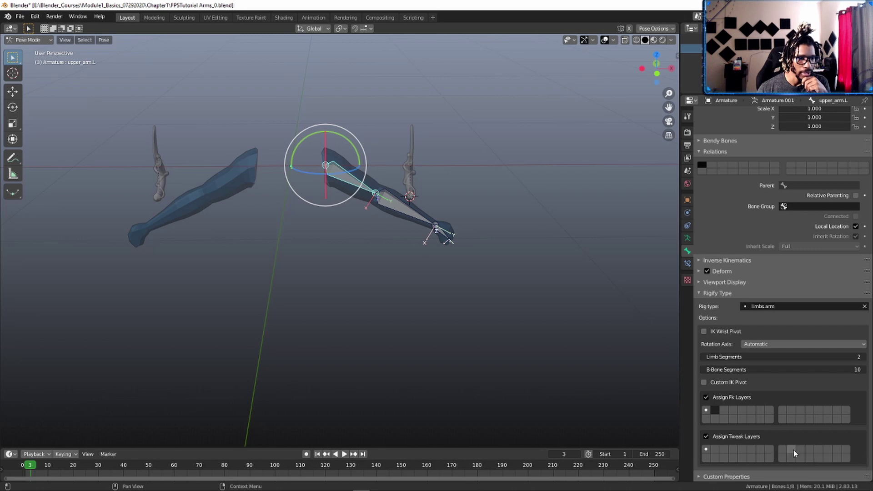
left_click(723, 450)
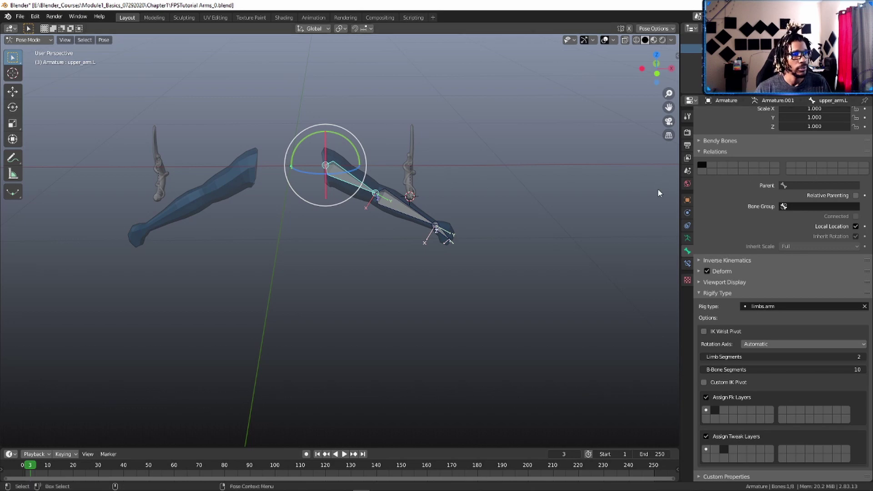
Step: In Edit Mode, display only armature layer 16 and move the weapon.L bone to layer 4
key("ctrl+Tab")
left_click(617, 178)
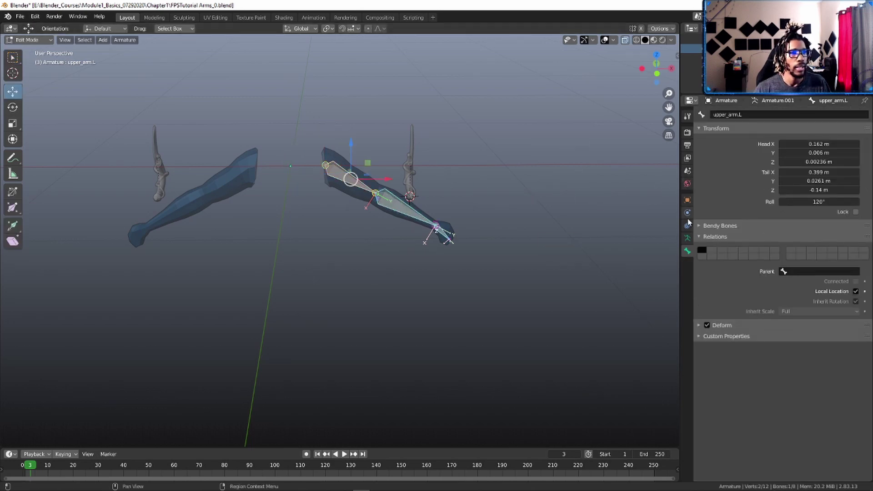
left_click(688, 237)
left_click(864, 163)
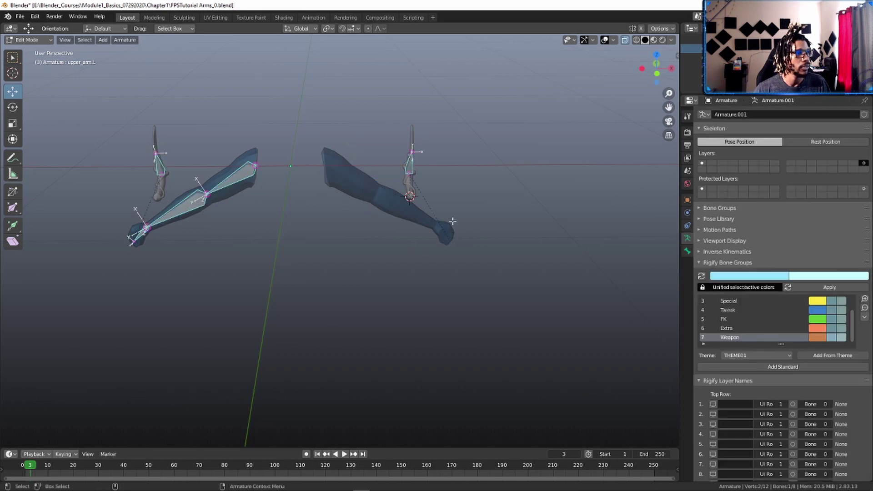
left_click(408, 167)
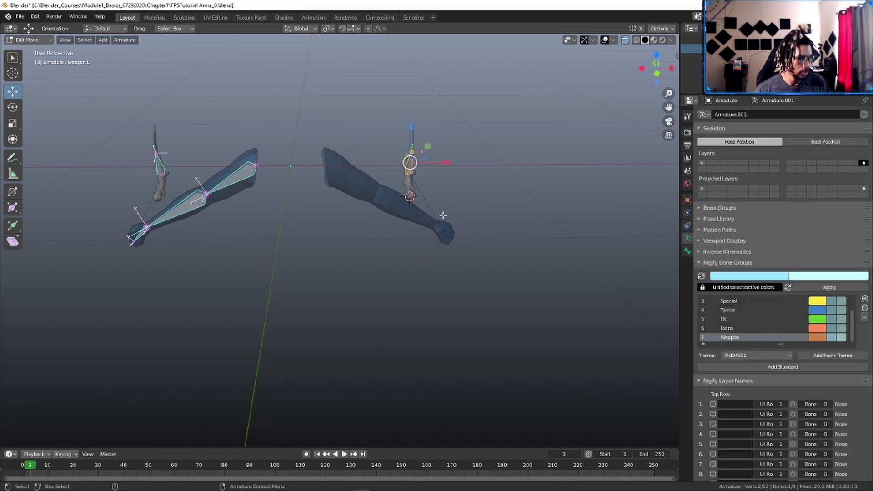
key("m")
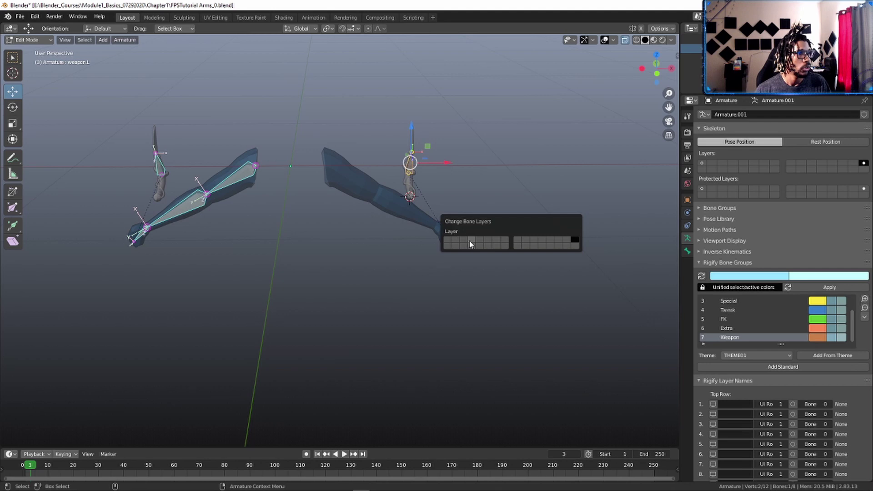
left_click(470, 241)
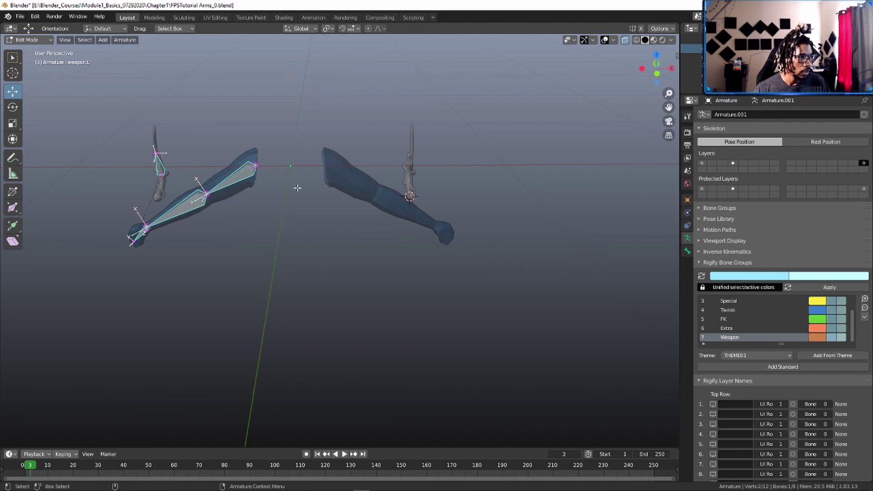
Step: Move the .R arm bones to armature layer 17 and the weapon.R bone to layer 20
left_click(231, 179)
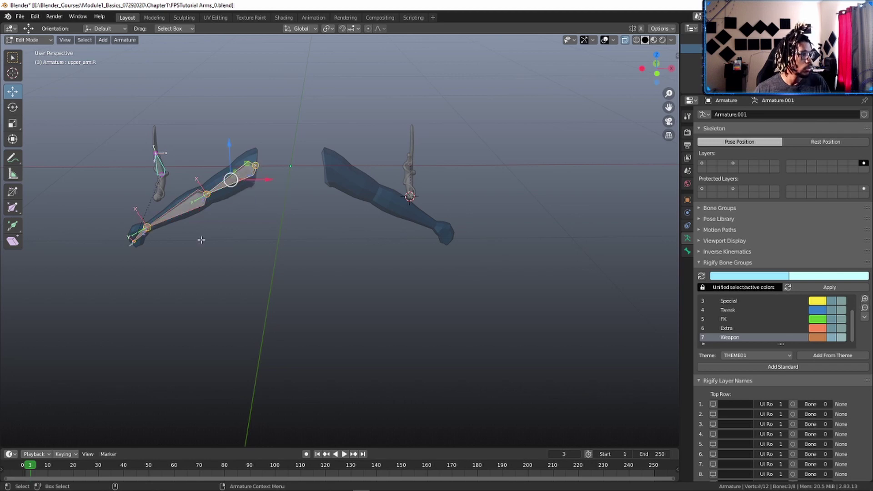
key("m")
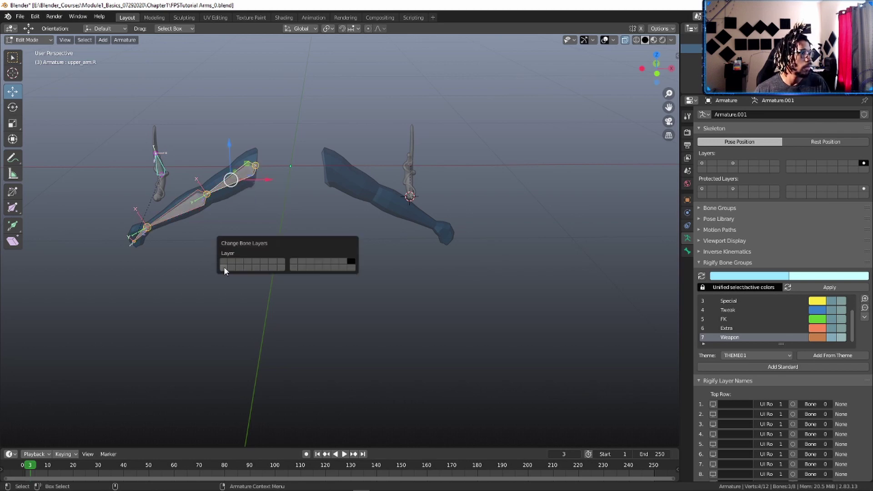
left_click(223, 267)
left_click(159, 171)
key("m")
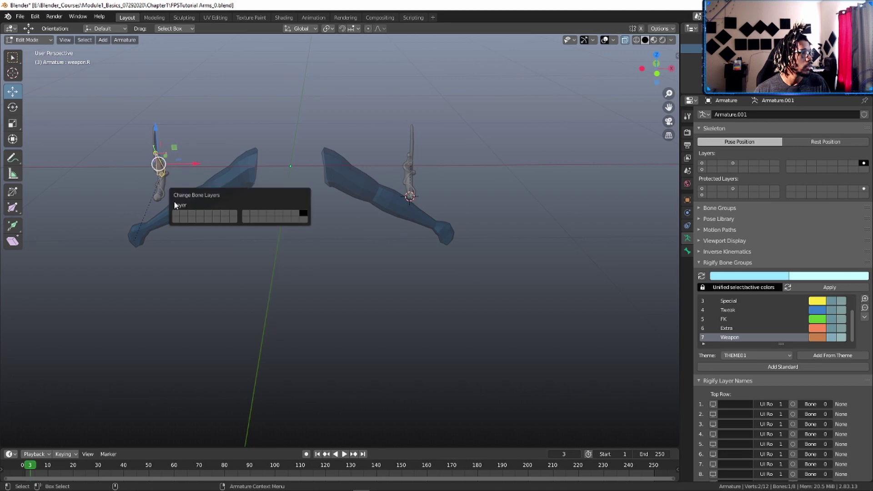
left_click(199, 220)
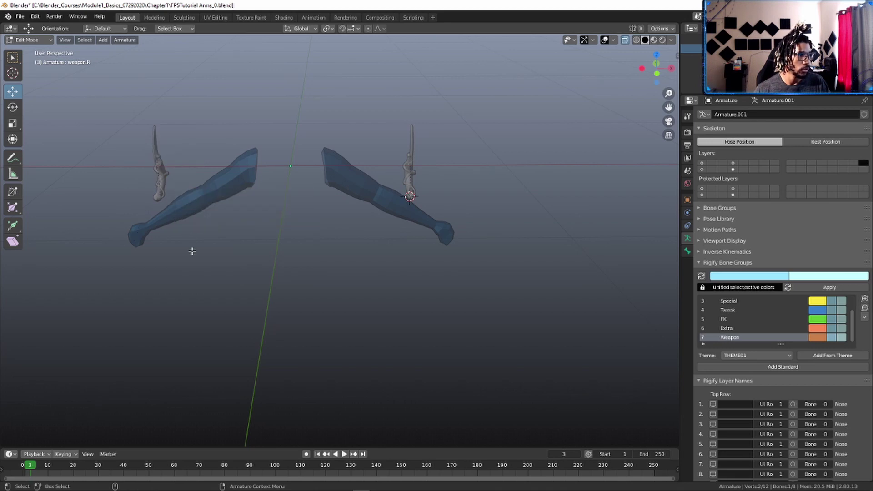
Step: In Pose Mode, display only armature layer 17 and bring up the Rigify type options of upper_arm.R
key("ctrl+Tab")
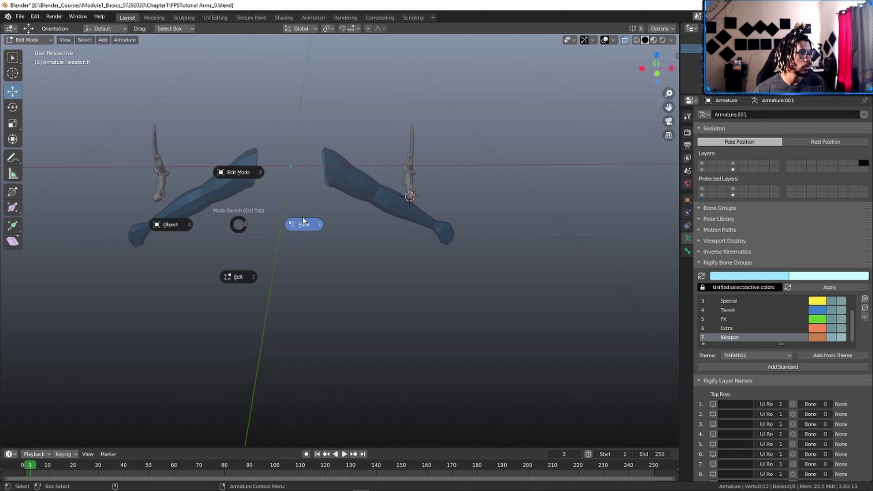
left_click(300, 224)
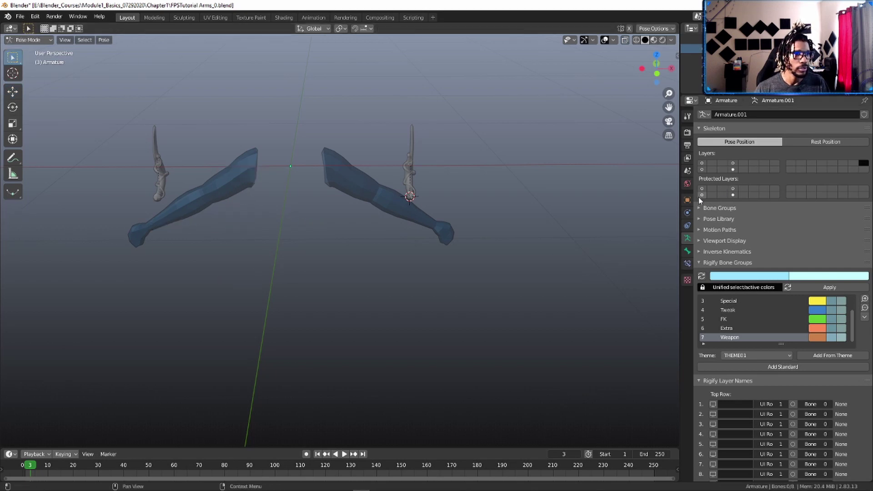
left_click(702, 169)
left_click(232, 180)
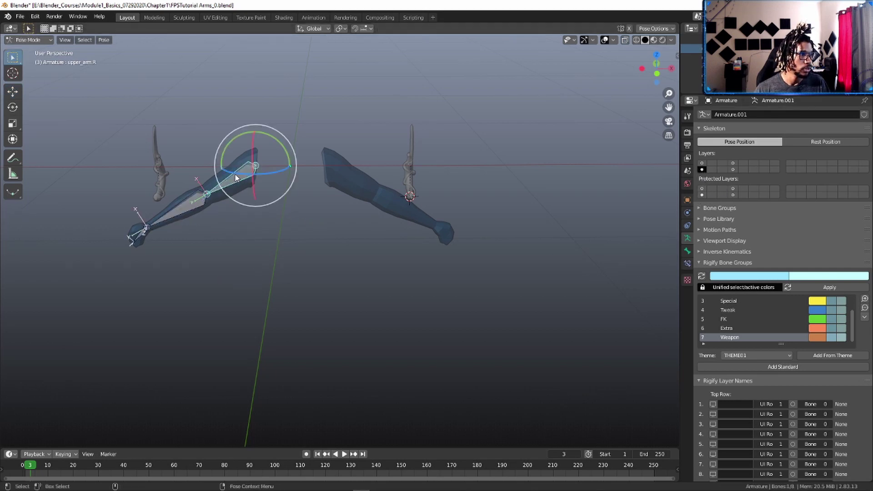
scroll(704, 378, "down", 1)
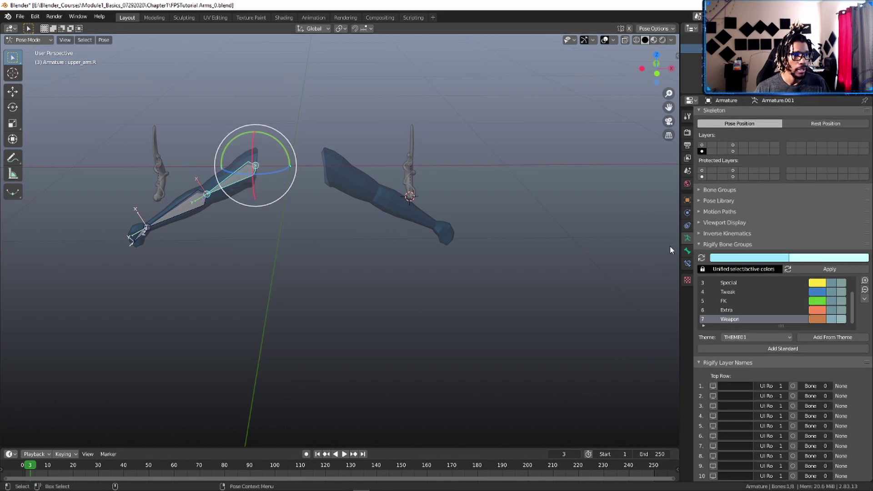
left_click(688, 251)
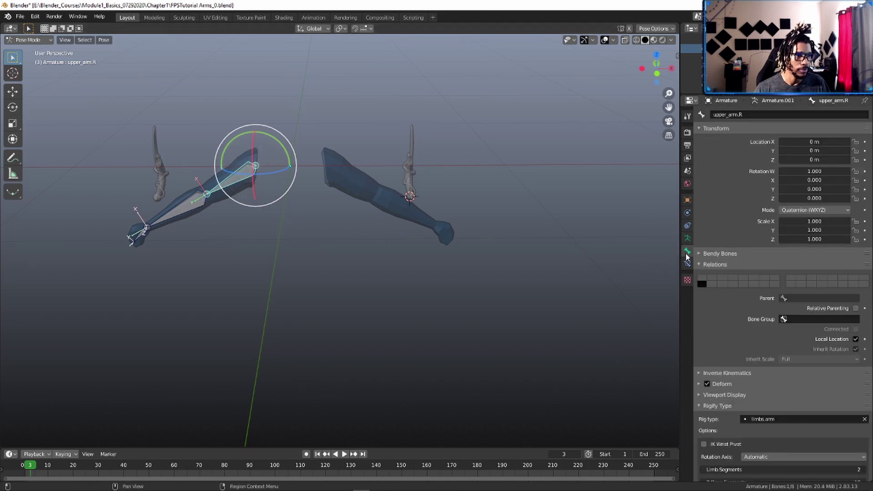
scroll(724, 371, "down", 5)
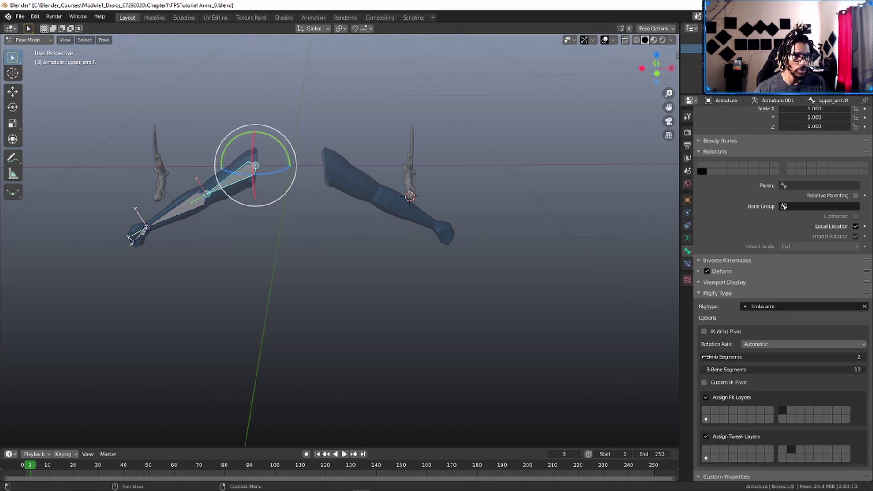
Step: Assign the FK controls of upper_arm.R to layer 18 and its tweak controls to layer 19
left_click(342, 281)
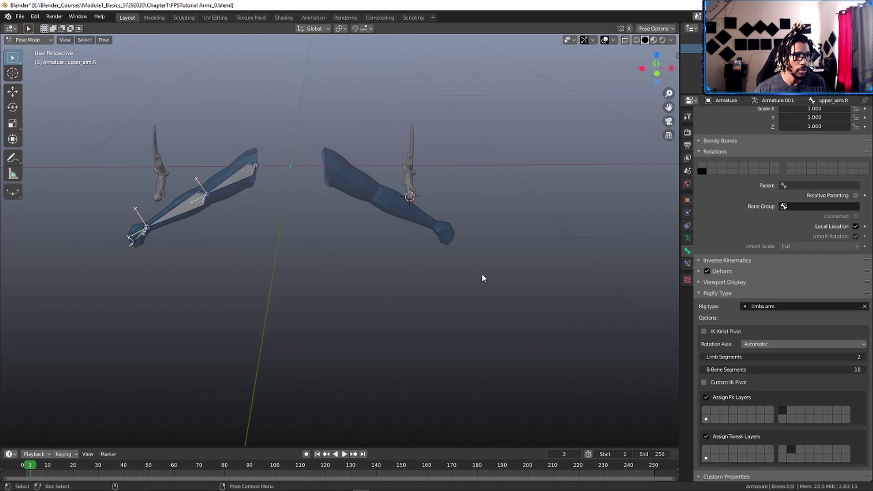
left_click(190, 204)
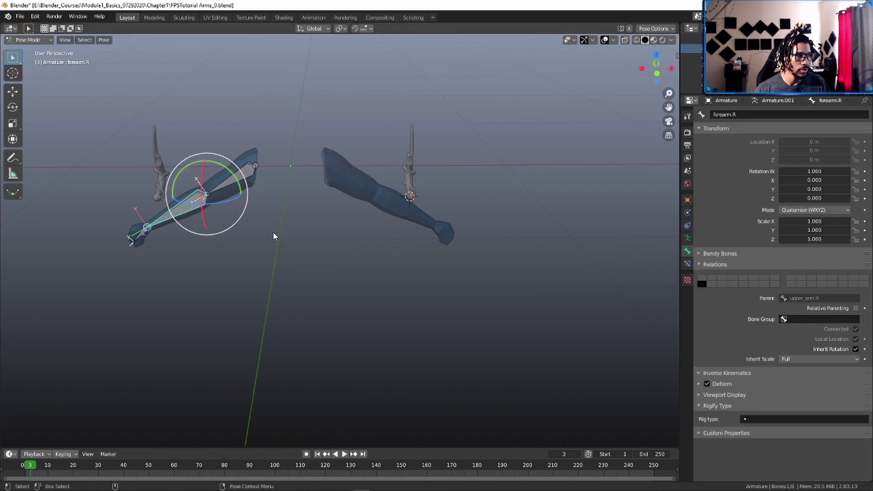
left_click(249, 179)
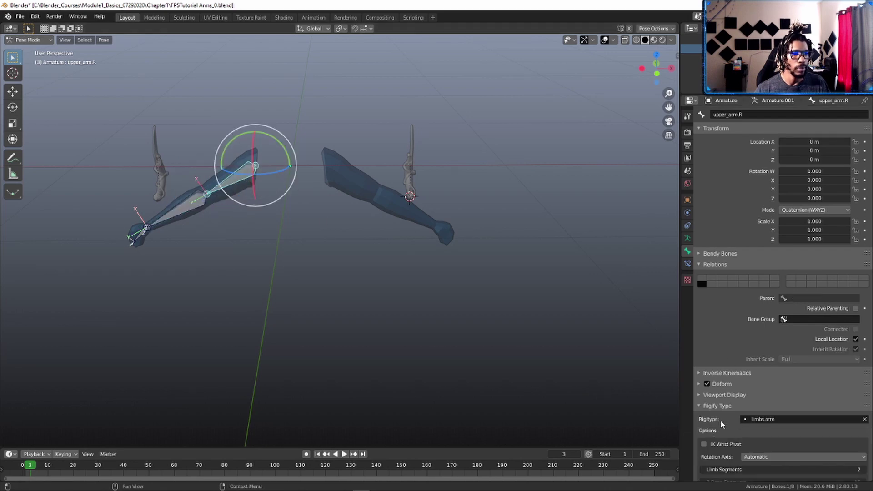
scroll(721, 420, "down", 3)
scroll(761, 362, "down", 2)
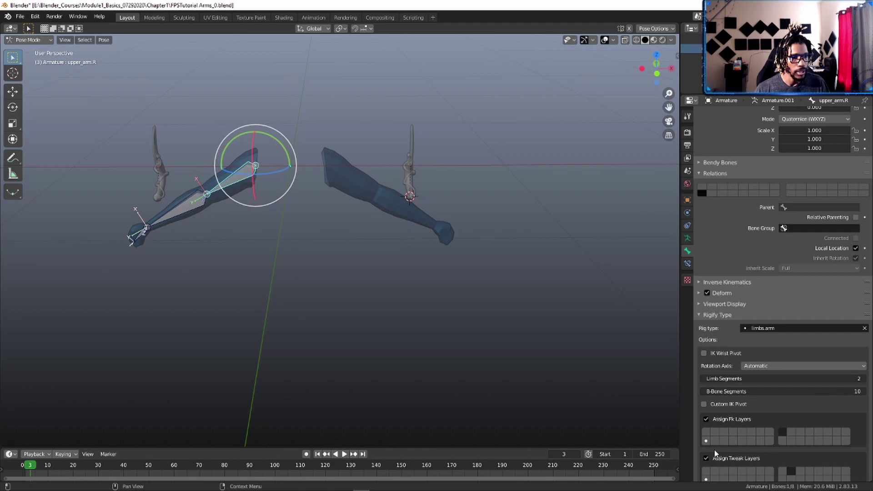
scroll(751, 450, "down", 1)
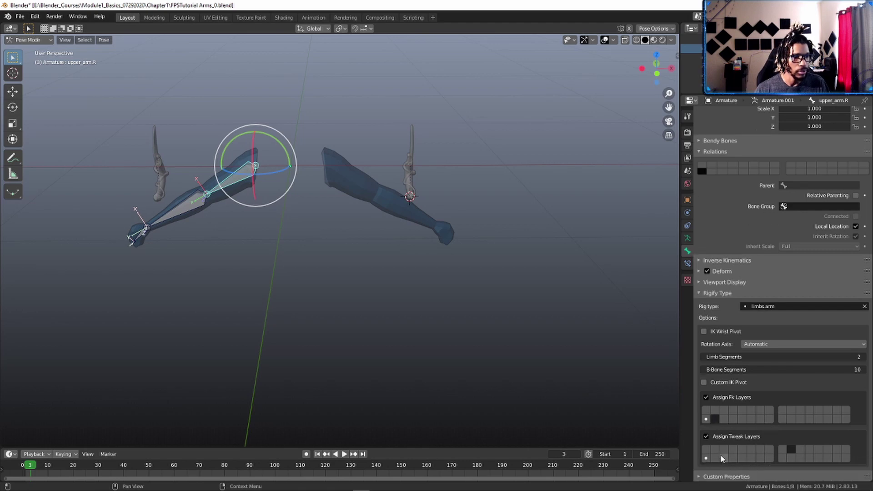
left_click(790, 449)
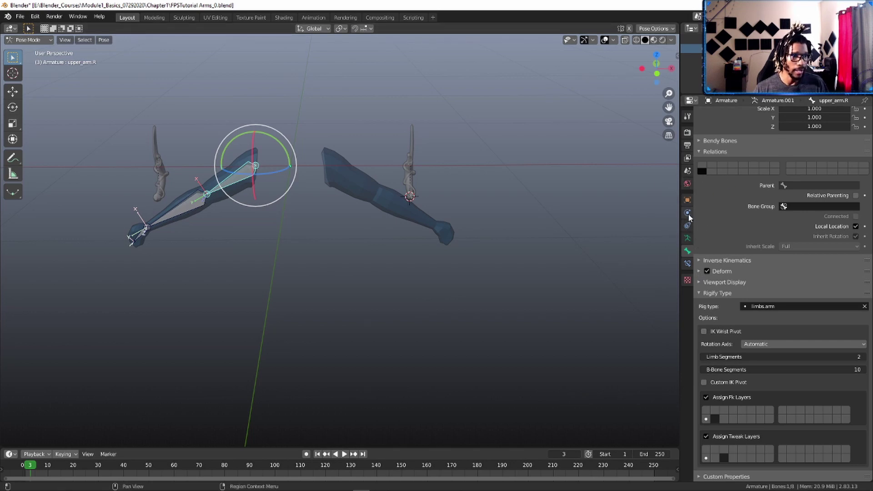
Step: Make armature layers 1 to 4 and 17 to 20 visible in the Rigify layer names list
left_click(688, 238)
scroll(724, 318, "down", 6)
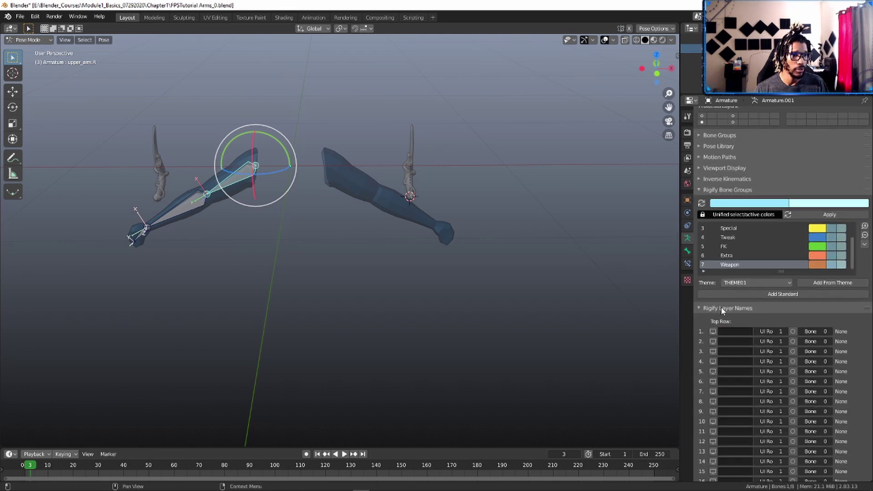
left_click_drag(713, 287, 713, 307)
scroll(722, 345, "down", 3)
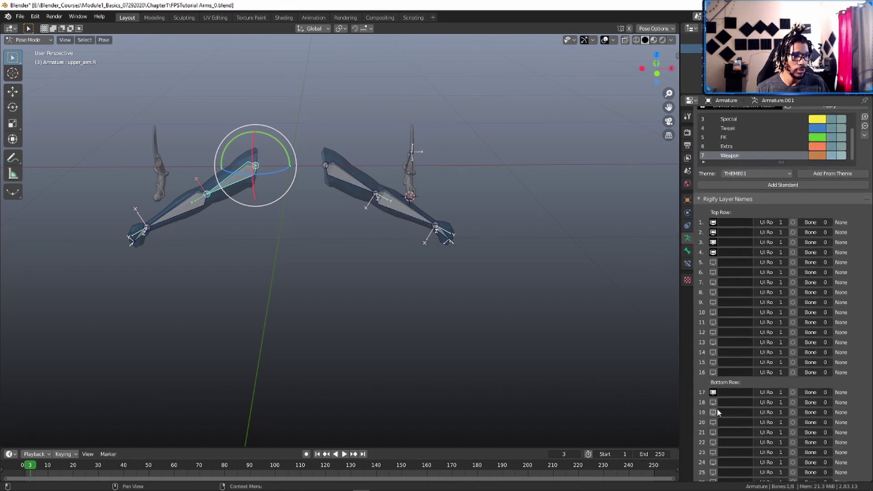
left_click_drag(713, 403, 716, 422)
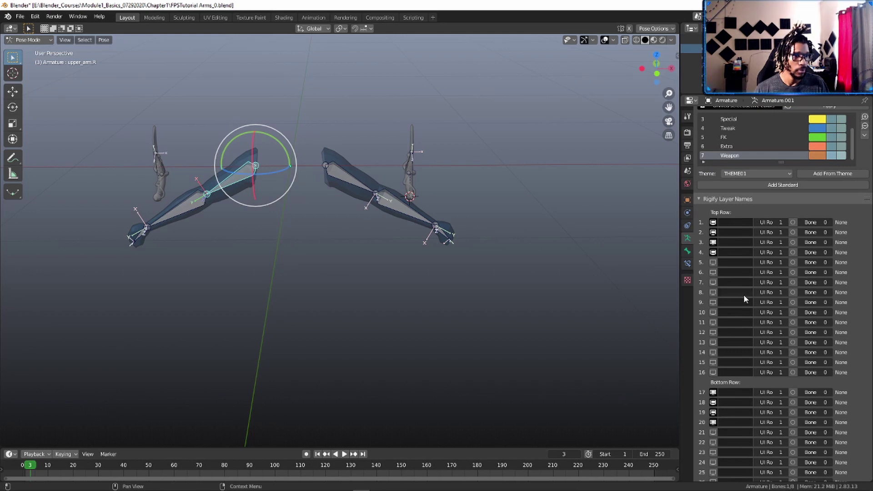
Step: Name Rigify layer 1 "L Arm" and assign it to bone group 2 (IK)
scroll(745, 295, "up", 2)
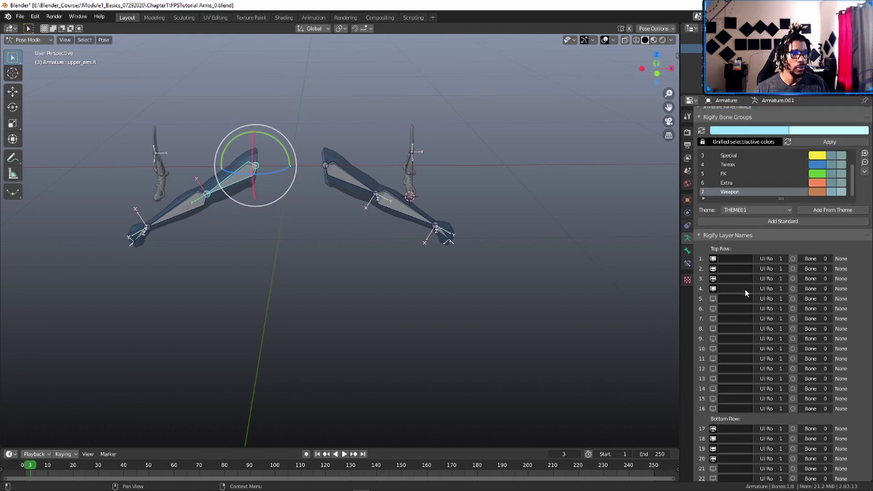
left_click(746, 258)
type("L")
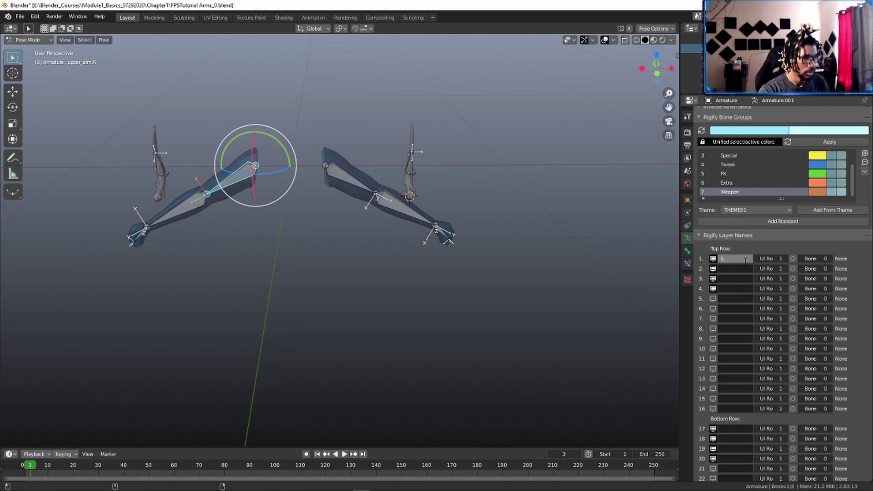
type(" Arm")
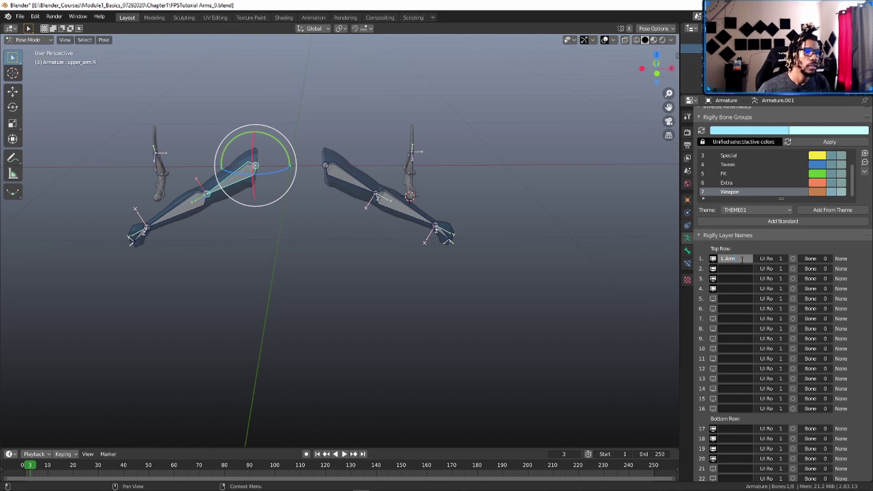
key("Return")
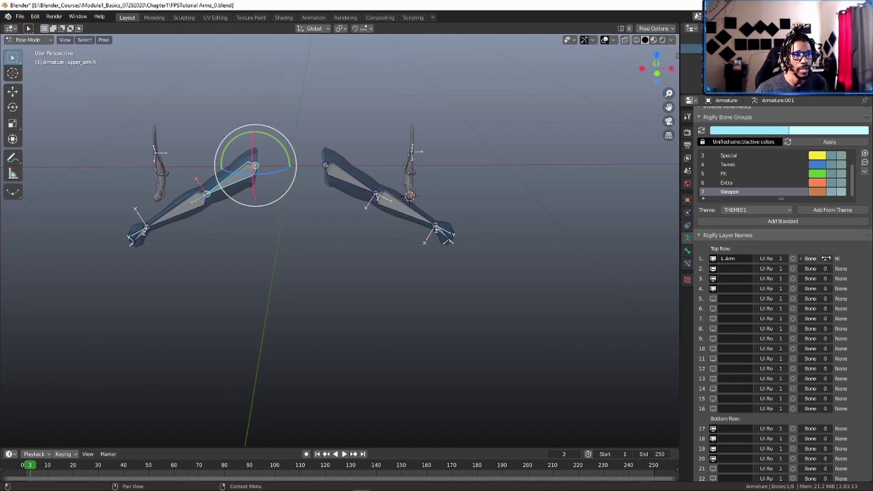
Step: Name Rigify layer 2 "L Arm FK" and assign it to bone group 5 (FK)
scroll(738, 173, "up", 3)
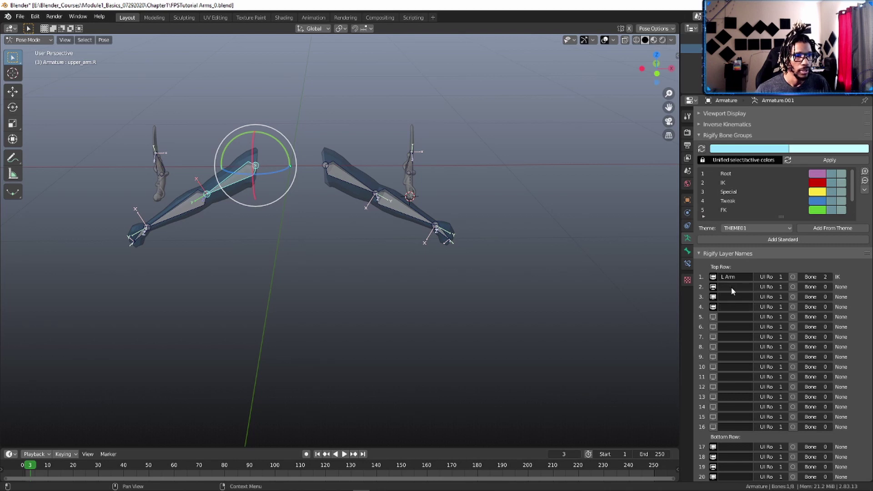
type("L")
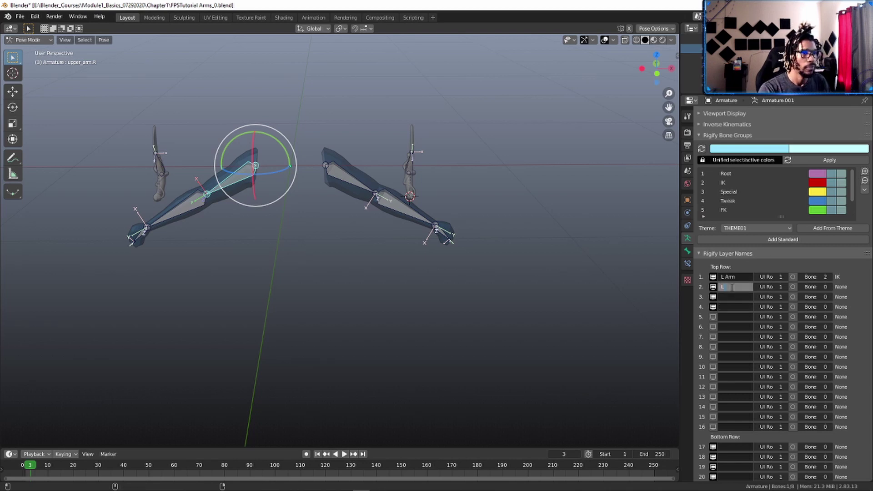
type(" Arm FK")
key("Return")
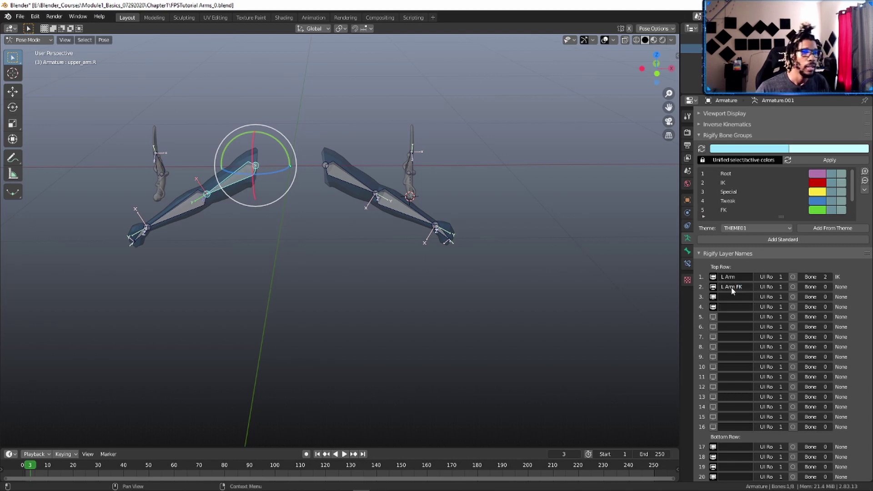
left_click(833, 288)
left_click(833, 288)
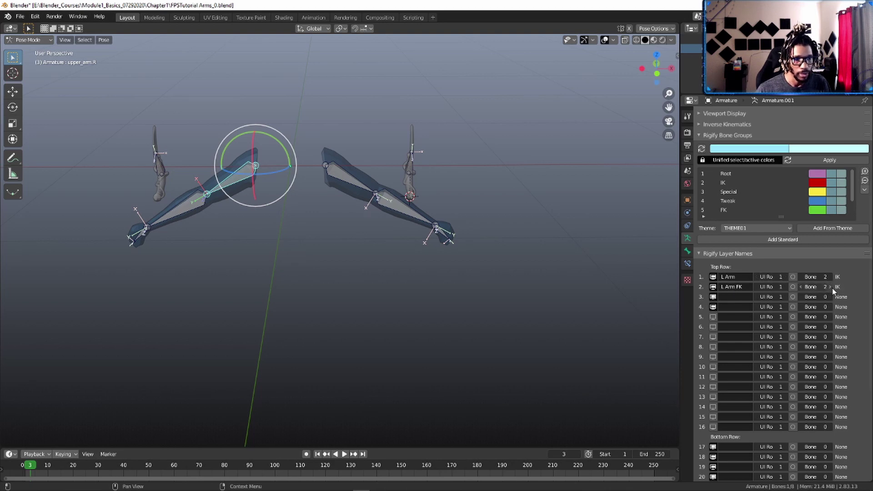
left_click(833, 288)
left_click(833, 289)
left_click(833, 288)
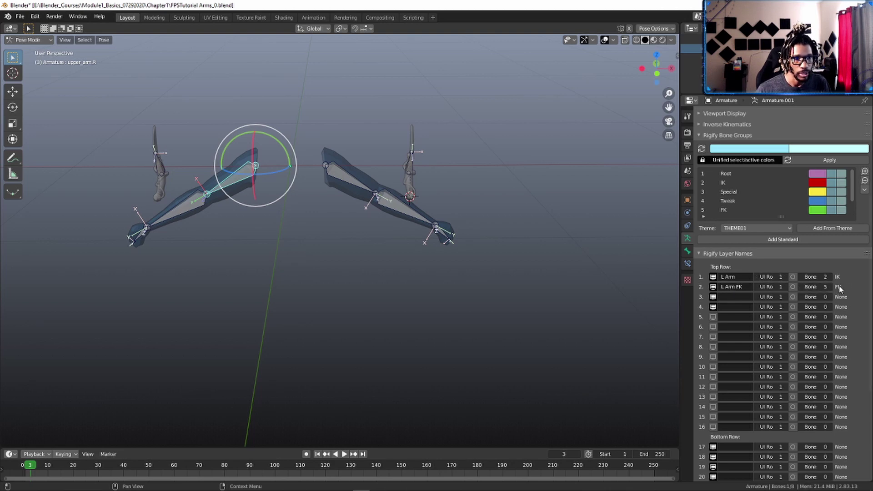
Step: Name Rigify layer 3 "L Arm Tweak" and assign it to bone group 4 (Tweak)
left_click(730, 297)
type("L")
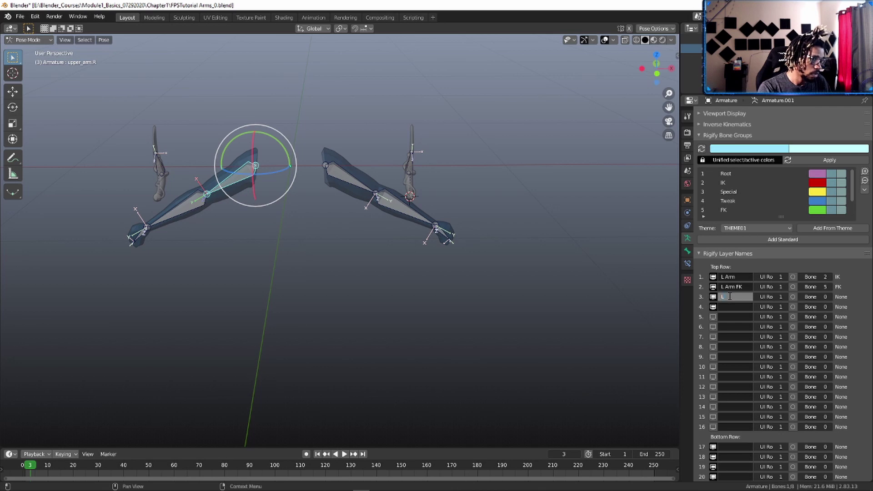
type(" Arm Tweak")
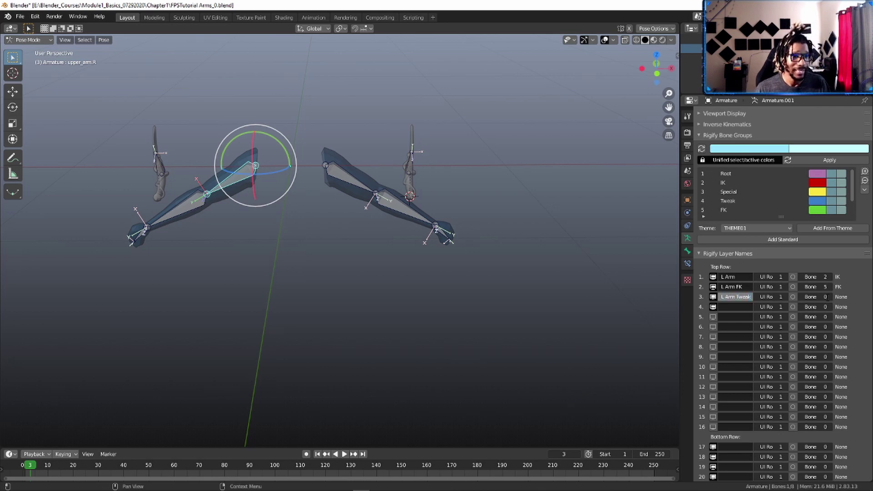
left_click(831, 298)
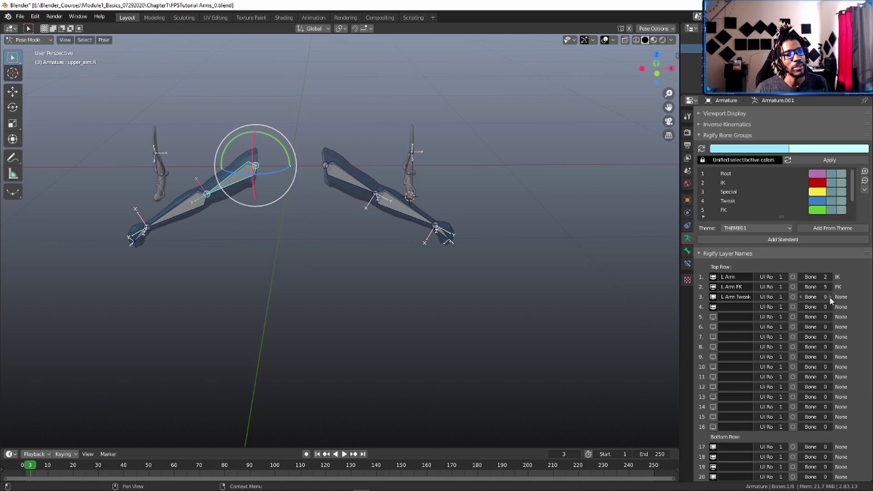
left_click(830, 297)
left_click(831, 297)
left_click(831, 298)
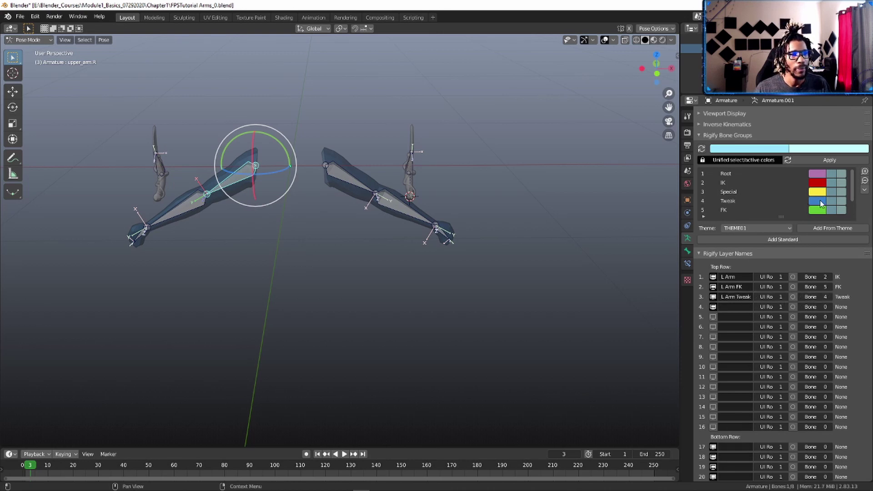
Step: Name Rigify layer 4 "L Arm Weapon" and assign it to bone group 7 (Weapon)
left_click(733, 309)
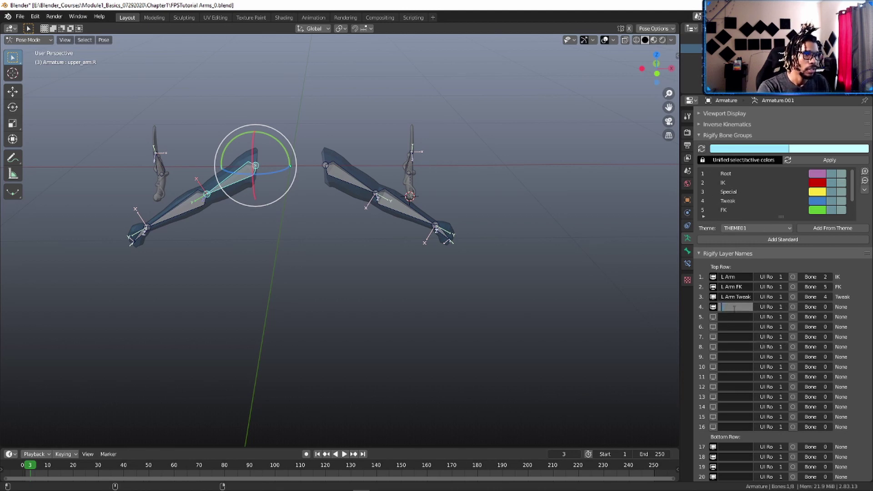
type("L Arm Wea")
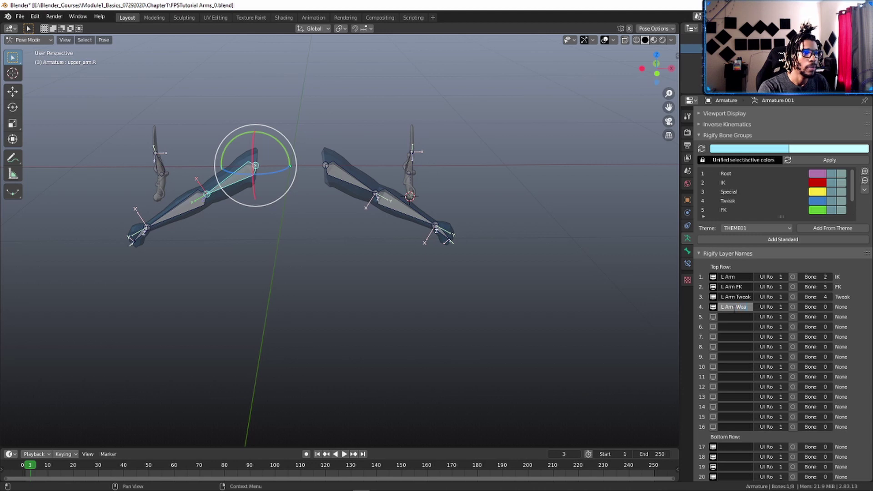
type("pon")
key("BackSpace")
key("BackSpace")
key("BackSpace")
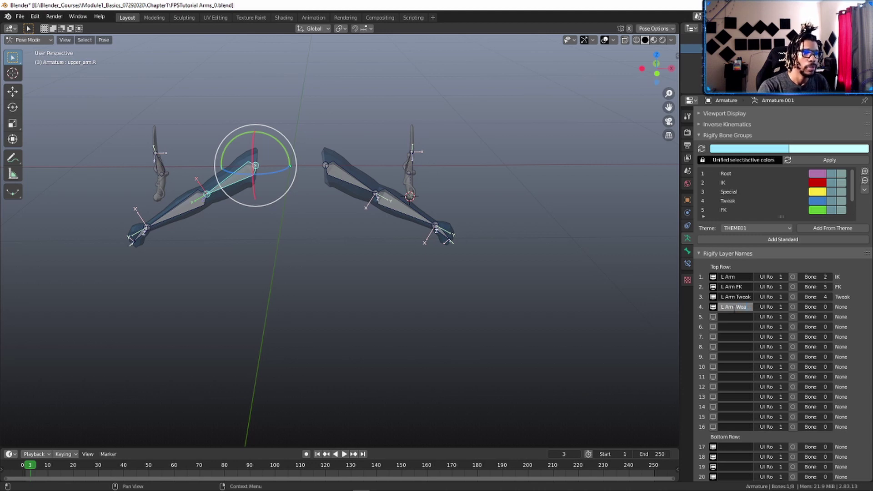
type("pon")
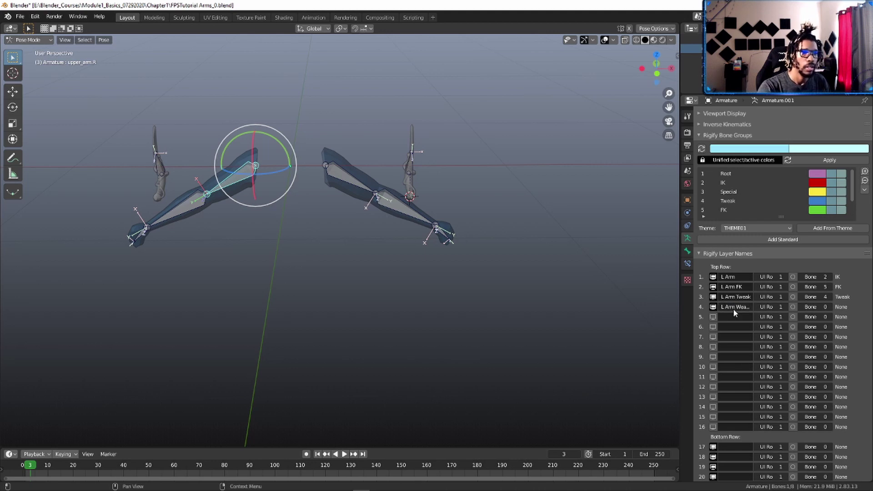
left_click(830, 308)
left_click(830, 307)
left_click(830, 307)
left_click(831, 307)
left_click(831, 308)
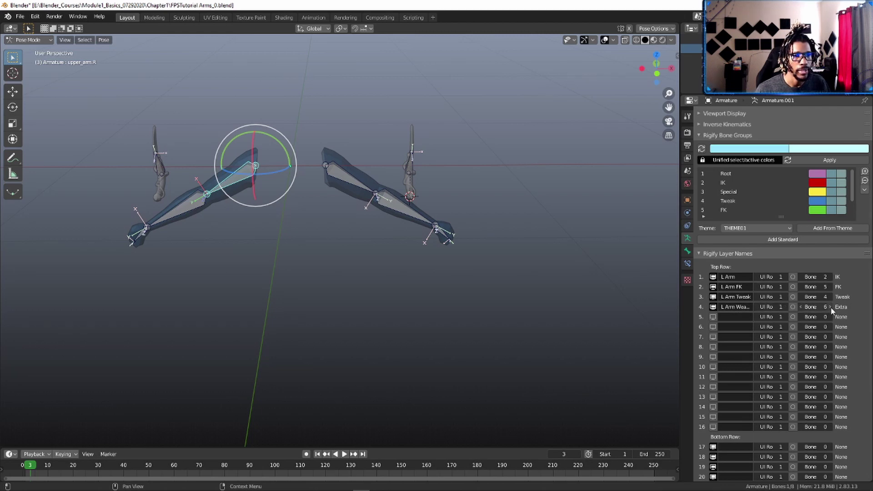
left_click(831, 307)
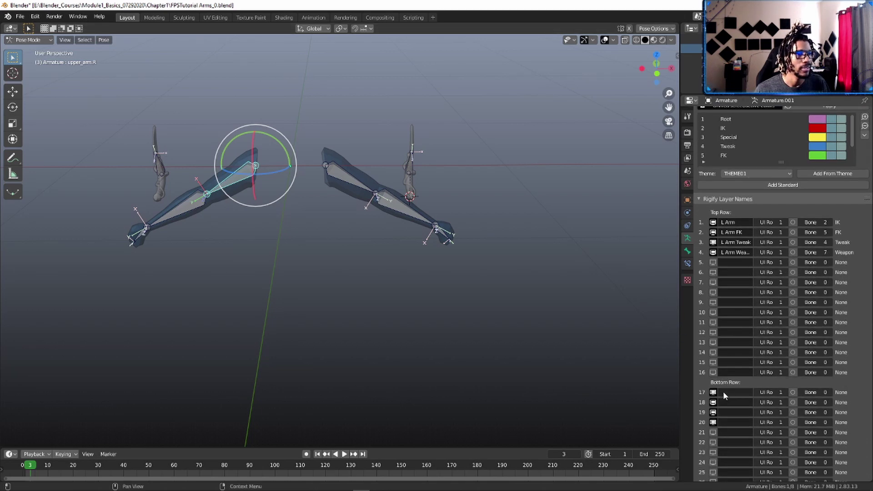
Step: Name Rigify layer 17 "R Arm" and assign it to bone group 2 (IK)
scroll(723, 391, "down", 3)
left_click(732, 393)
type("R")
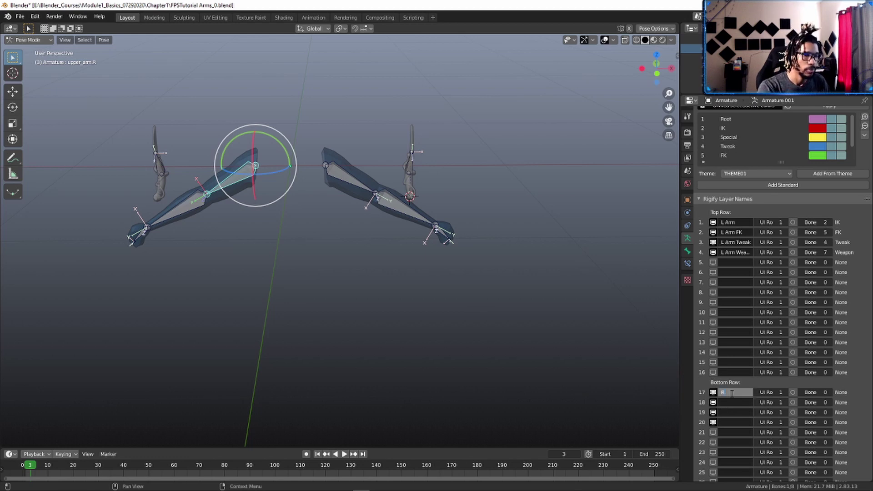
type(" Arm")
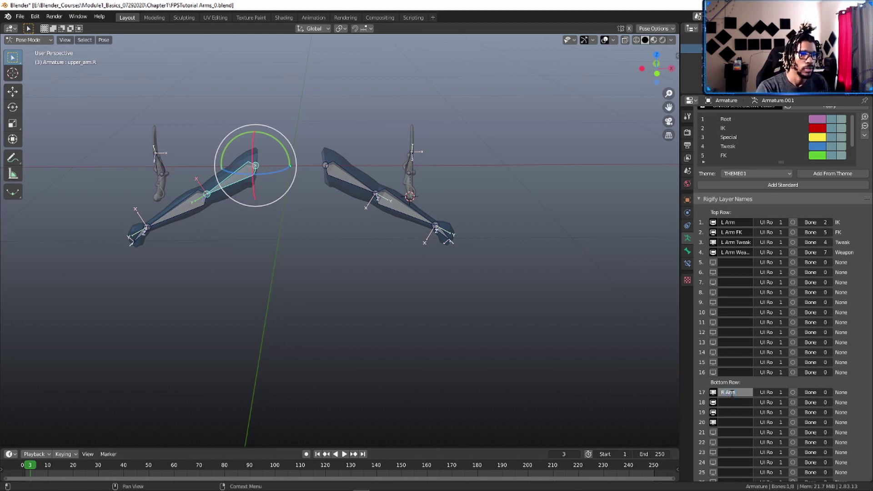
left_click(829, 394)
left_click(830, 393)
left_click(830, 394)
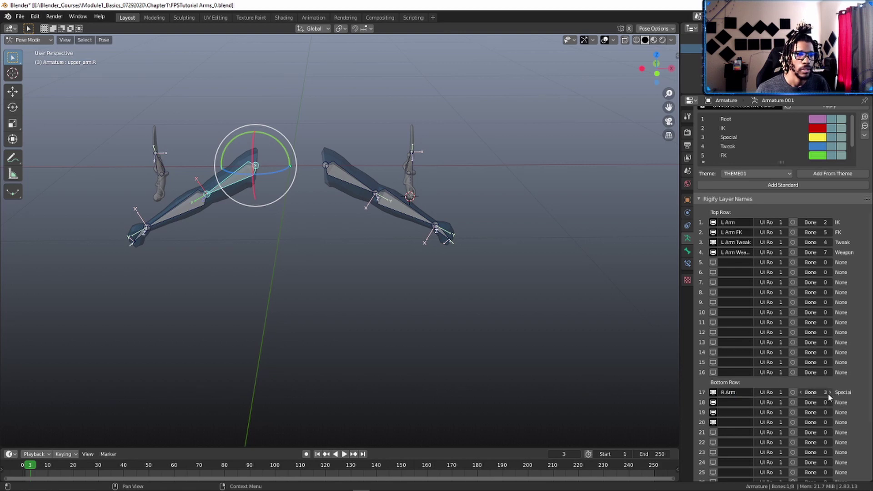
left_click(801, 393)
Step: Name Rigify layer 18 "R Arm FK" and assign it to bone group 5 (FK)
left_click(742, 403)
type("R")
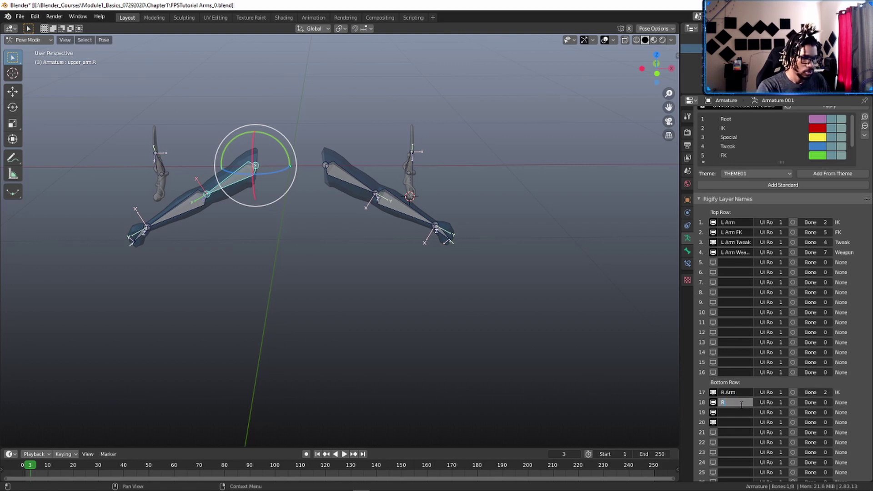
type(" Arm FK")
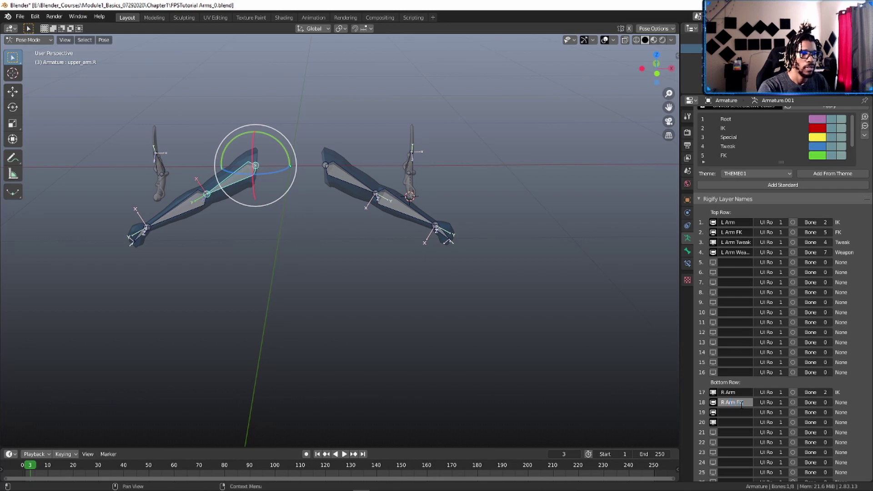
key("Return")
left_click_drag(815, 403, 834, 406)
left_click(832, 404)
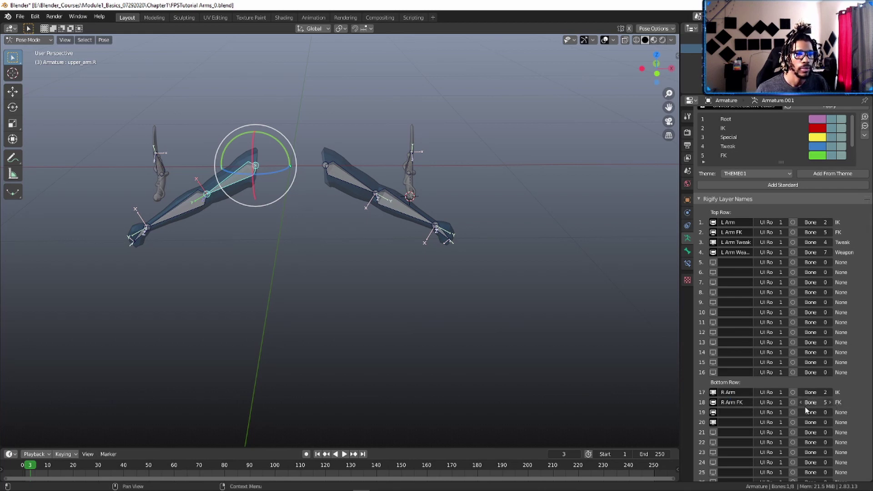
Step: Name Rigify layer 19 "R Arm Tweak" and assign it to bone group 4 (Tweak)
left_click(738, 413)
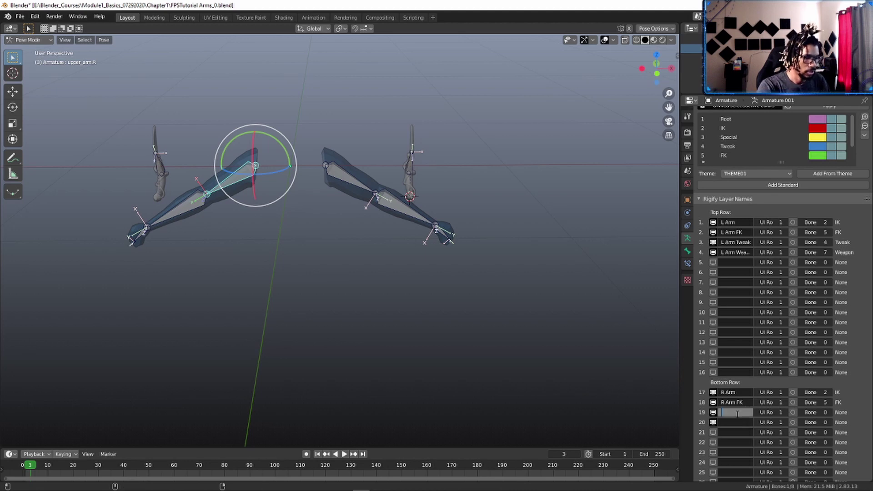
type("R Arm Tw")
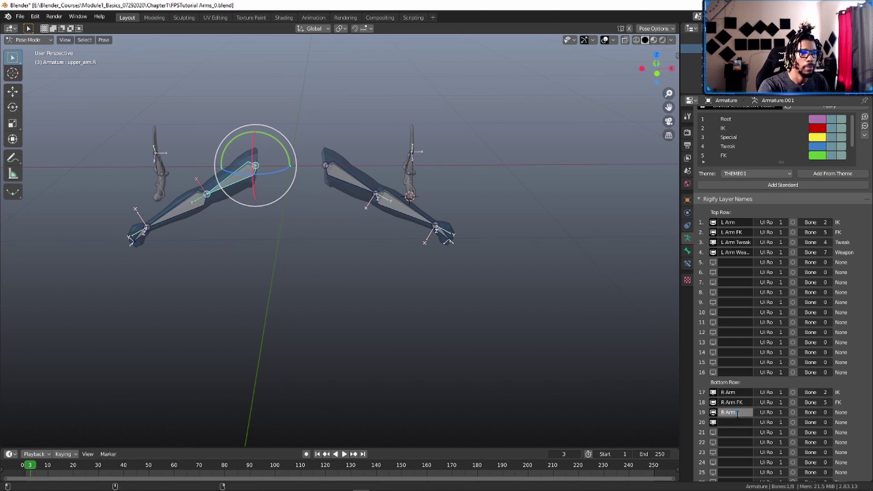
type("eak")
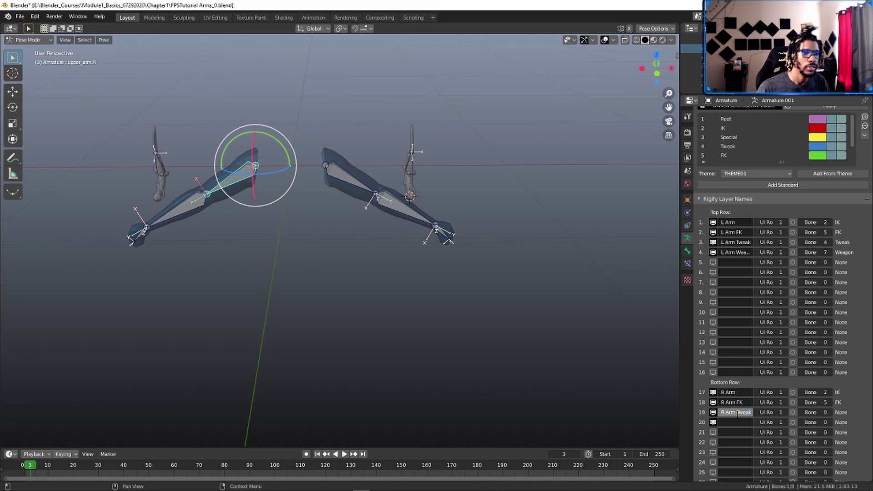
key("Return")
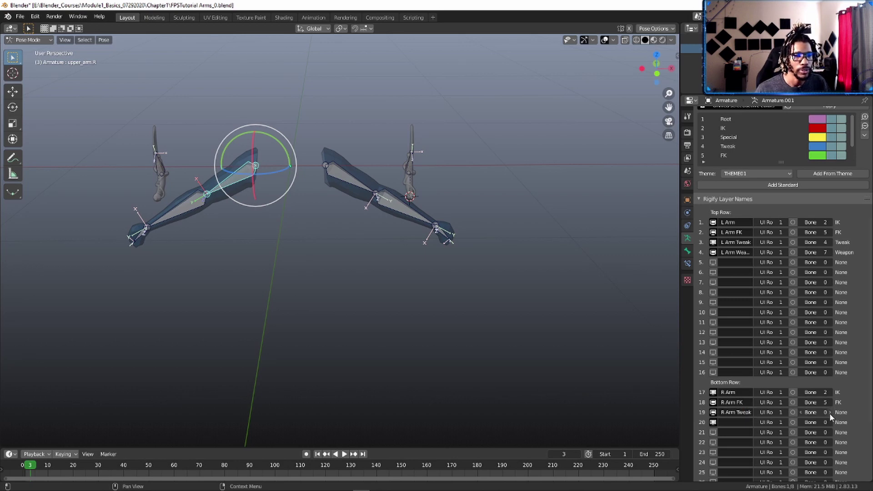
left_click(831, 414)
left_click(830, 413)
left_click(831, 414)
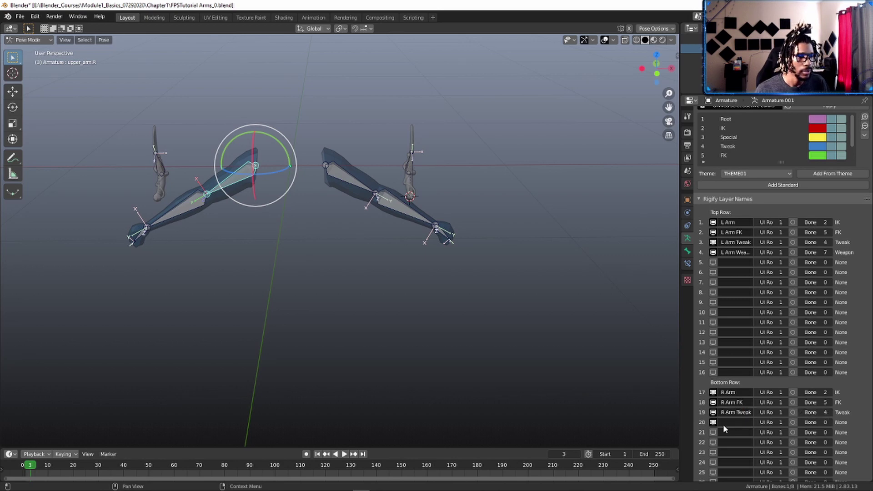
Step: Open the name of Rigify layer 20 for editing
left_click(725, 423)
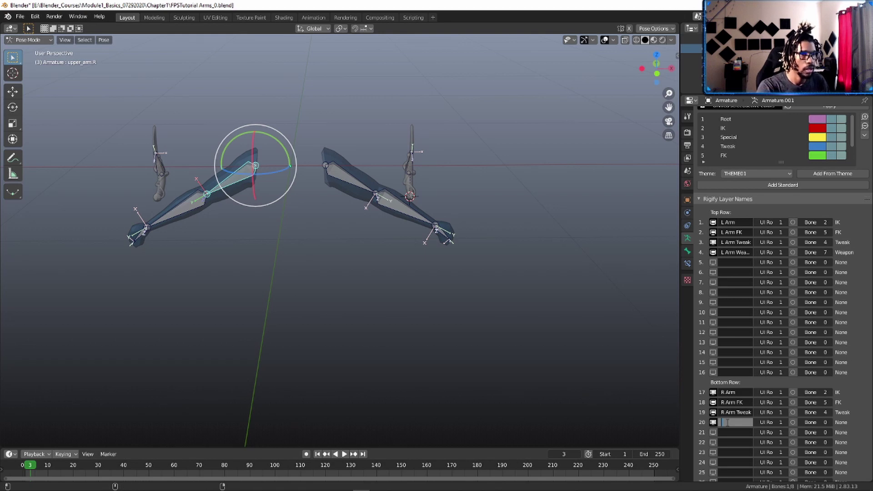
Step: Name Rigify layer 20 "R Arm Weapon" and set its bone group to 7
type("R Arm")
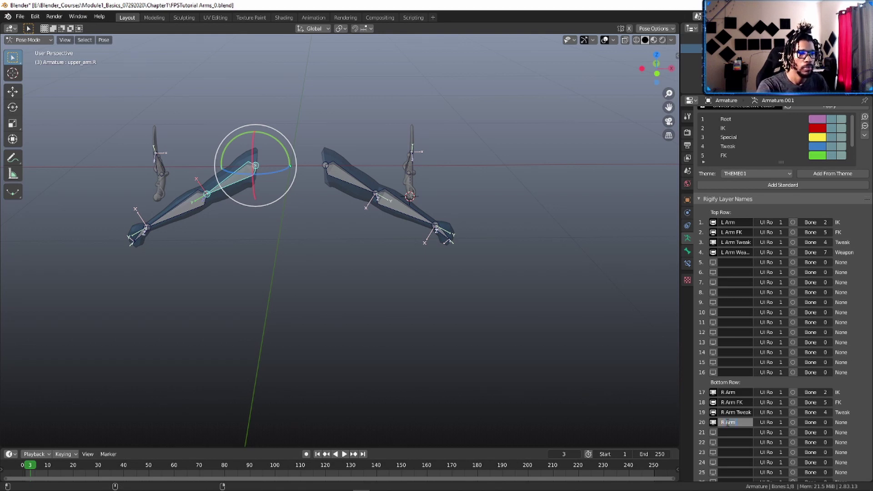
type(" Weapon")
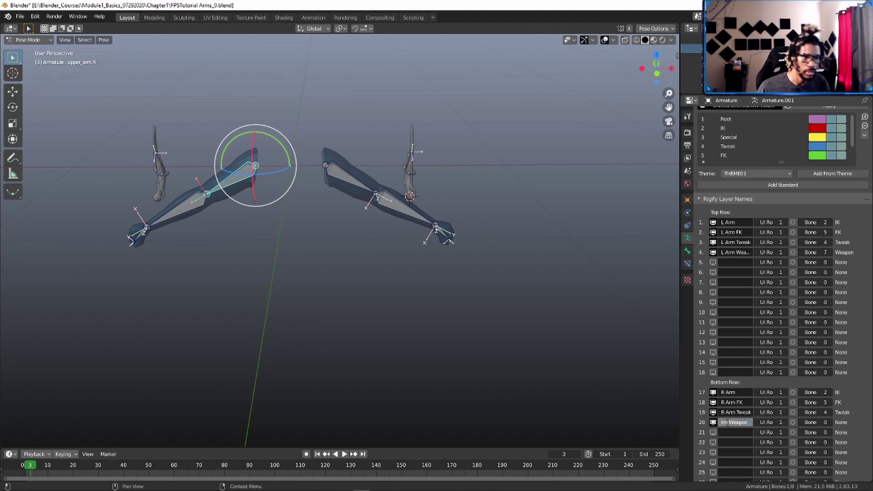
key("Return")
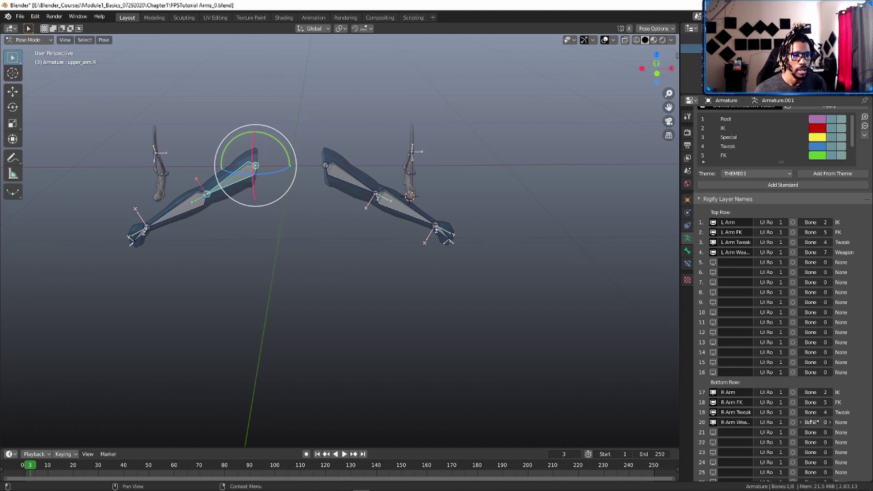
left_click(813, 422)
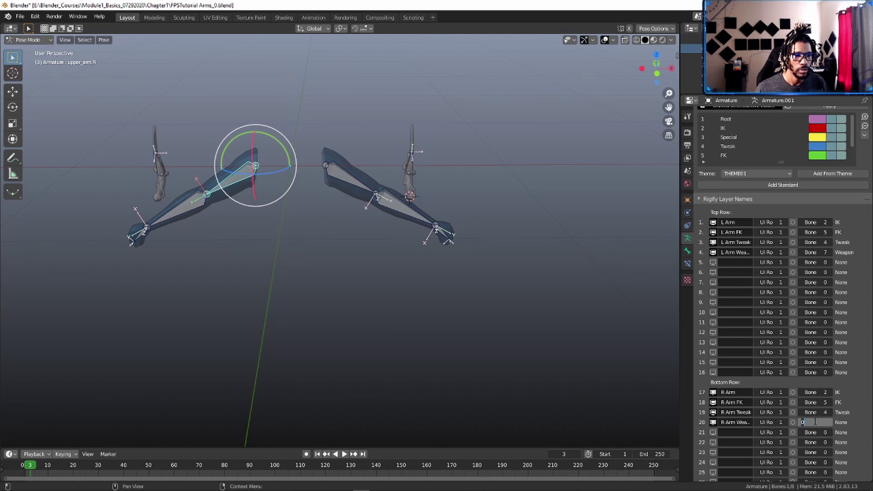
type("7")
key("Return")
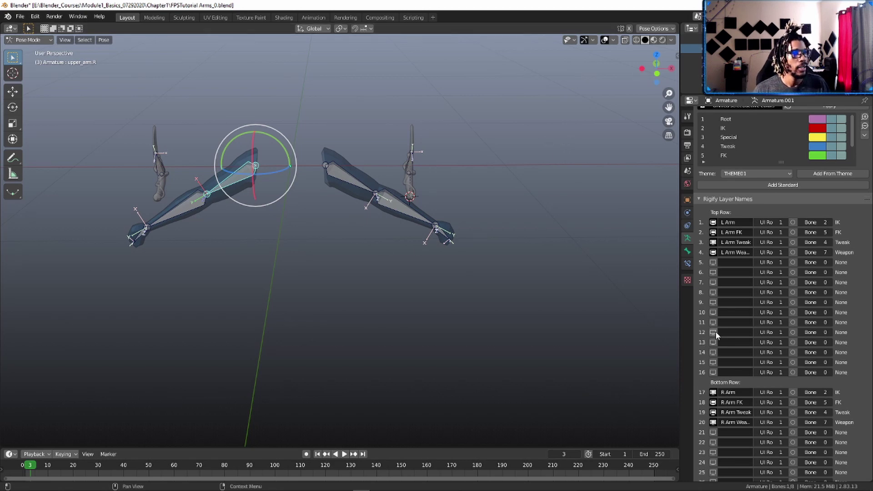
Step: Collapse the finished Rigify and bone settings and generate the control rig from the arm metarig
scroll(716, 335, "up", 3)
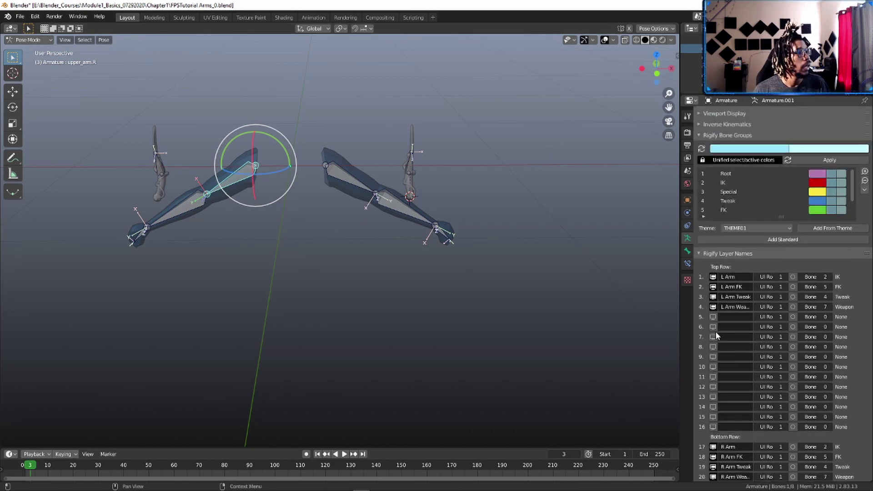
left_click(699, 254)
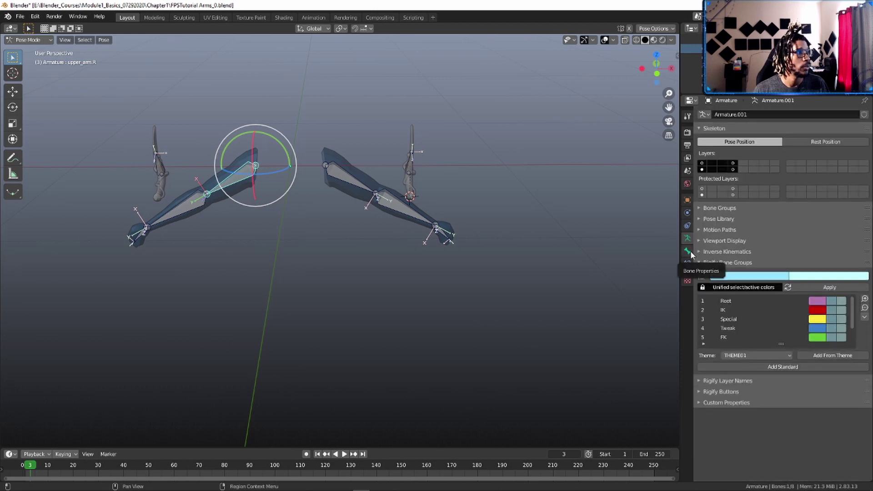
left_click(686, 251)
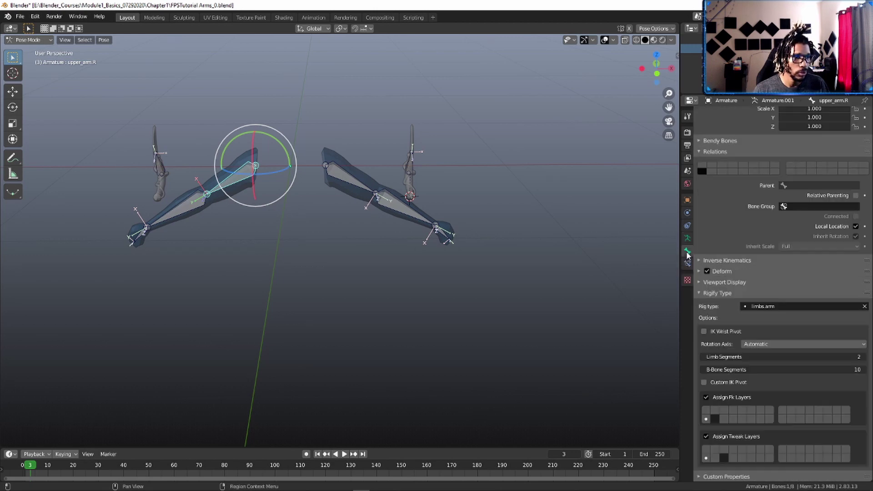
left_click(699, 293)
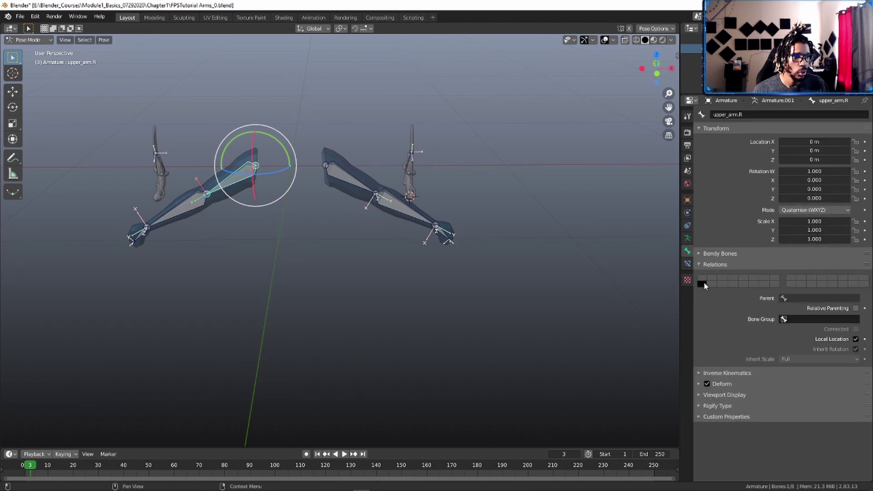
left_click(700, 263)
left_click(687, 240)
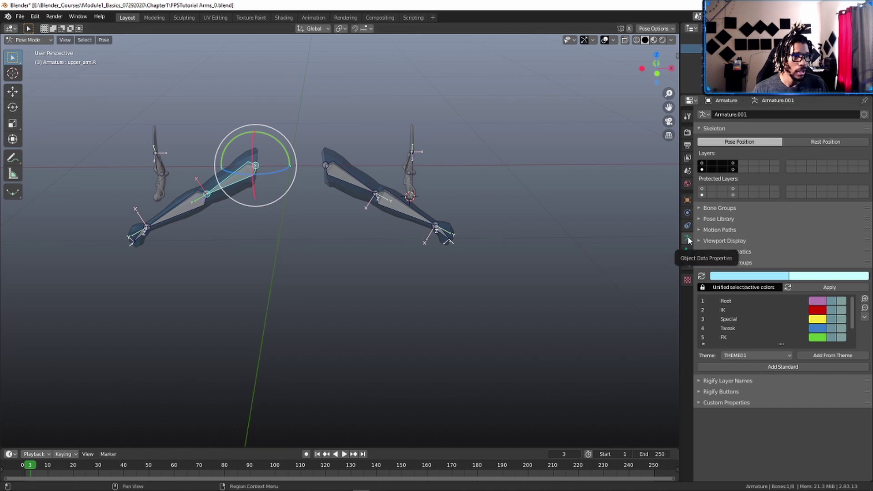
left_click(700, 262)
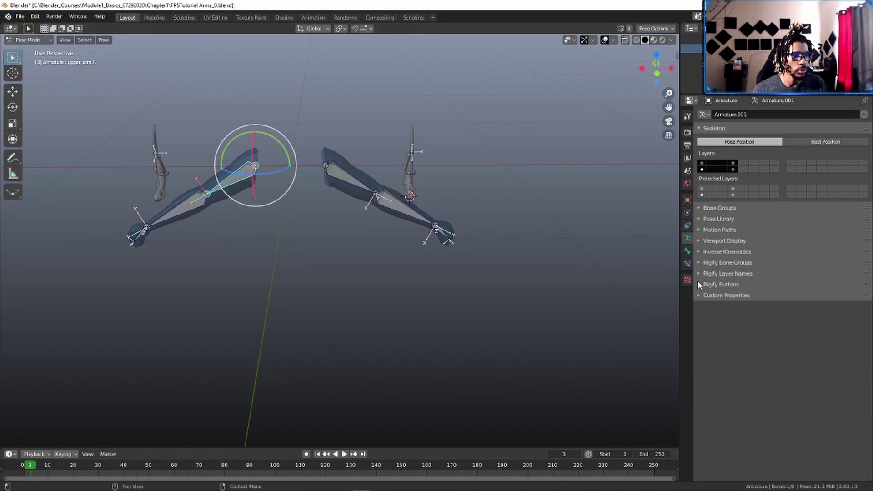
left_click(699, 285)
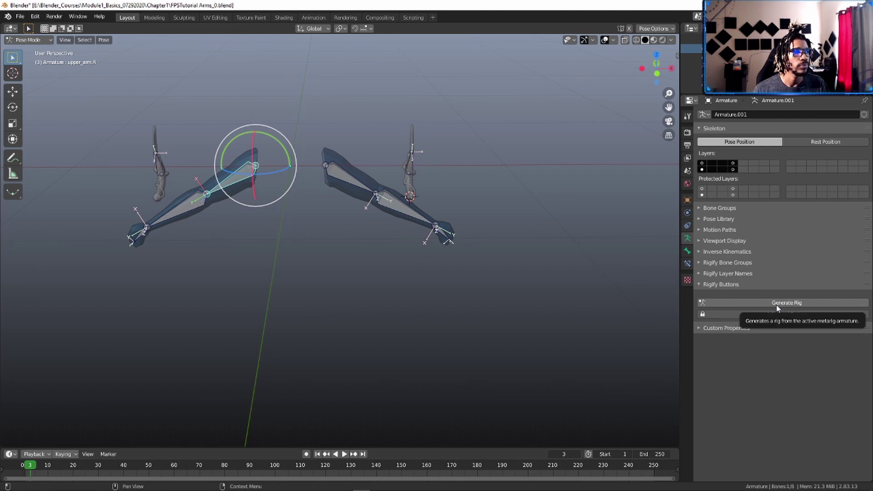
left_click(776, 304)
mouse_move(490, 296)
middle_mouse_down()
mouse_move(510, 273)
mouse_move(490, 289)
mouse_move(509, 236)
mouse_move(499, 284)
mouse_move(460, 255)
mouse_move(427, 290)
mouse_move(518, 269)
middle_mouse_up()
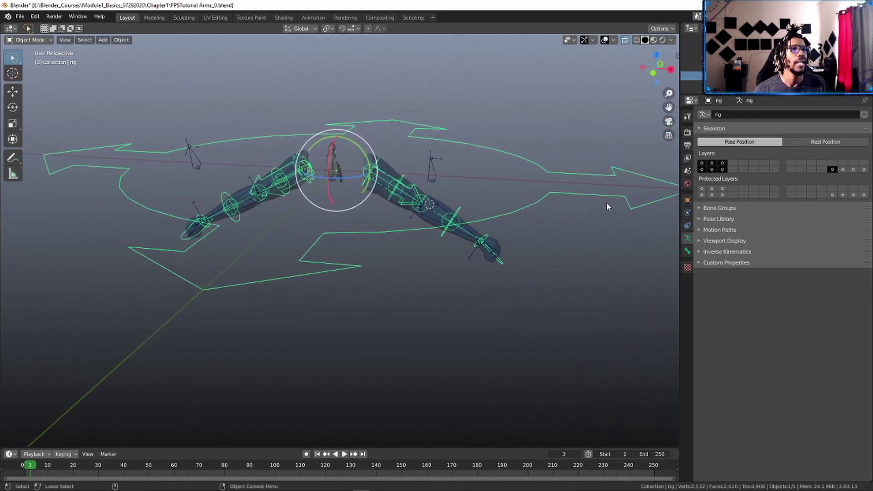
middle_click_drag(517, 234, 523, 260)
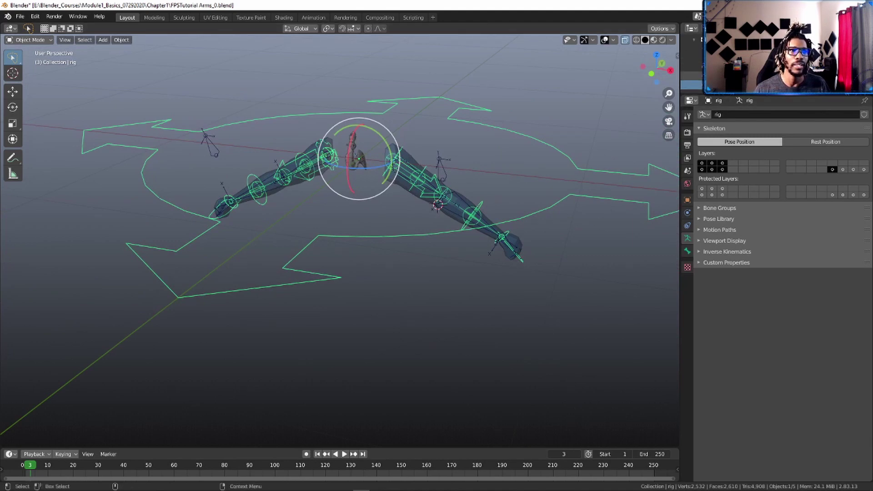
Step: Isolate the metarig armature and select its weapon.L bone, ending in Pose Mode
left_click(719, 66)
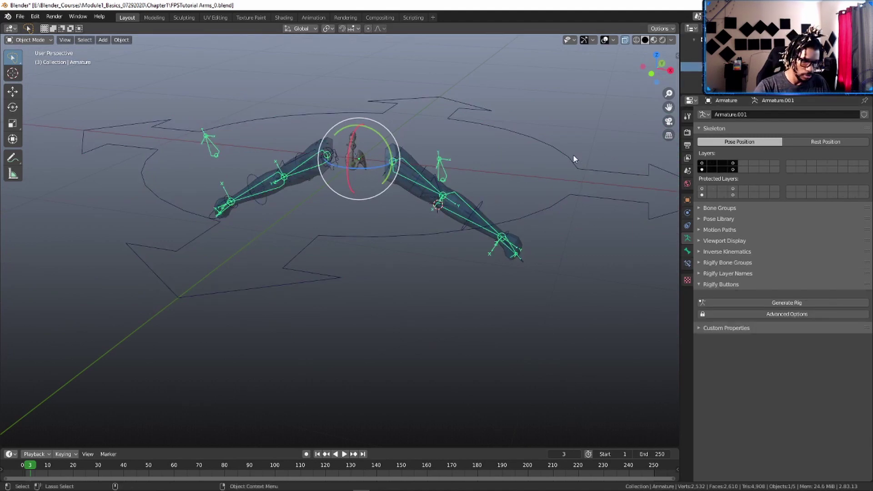
key("KP_Divide")
key("ctrl+Tab")
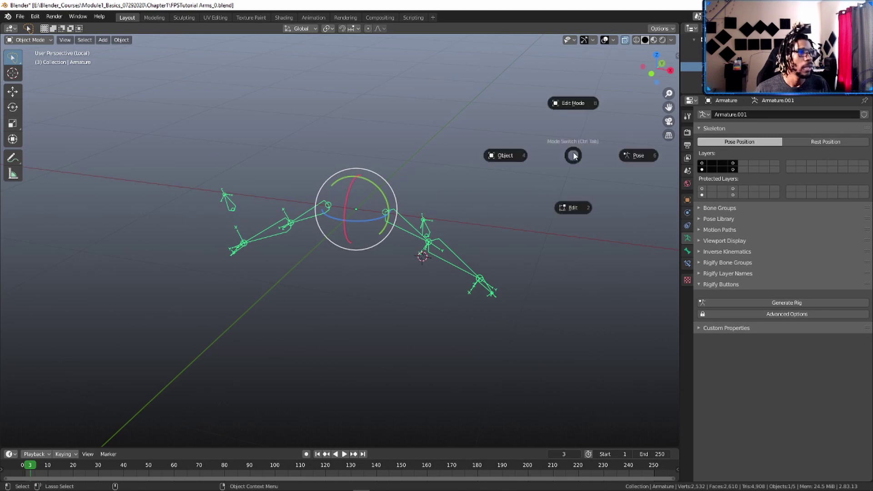
left_click(575, 105)
middle_click_drag(575, 107, 437, 223)
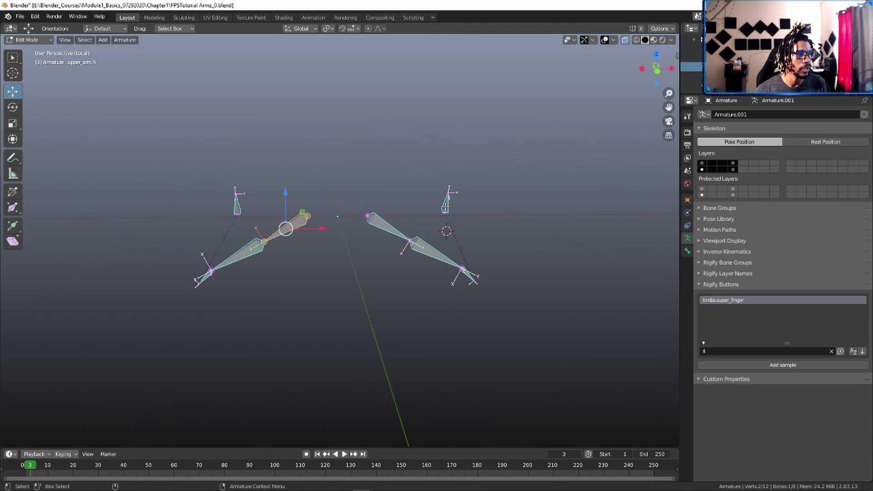
left_click(446, 207)
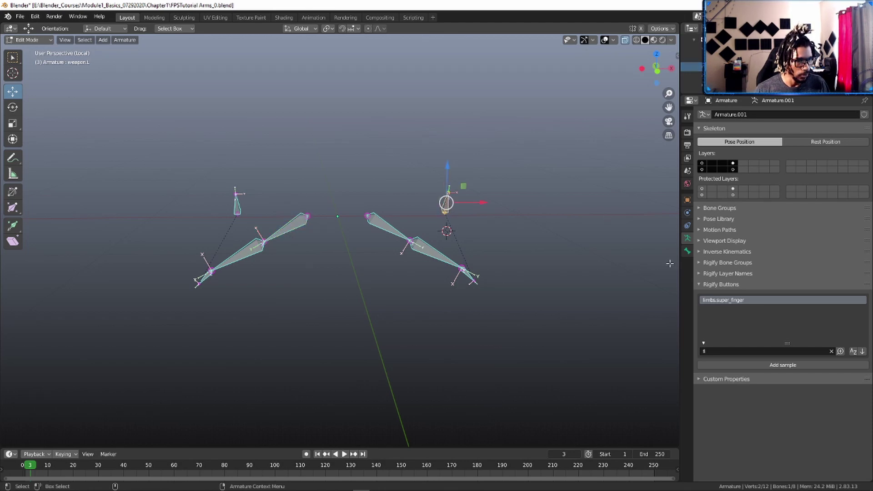
key("ctrl+Tab")
left_click(571, 233)
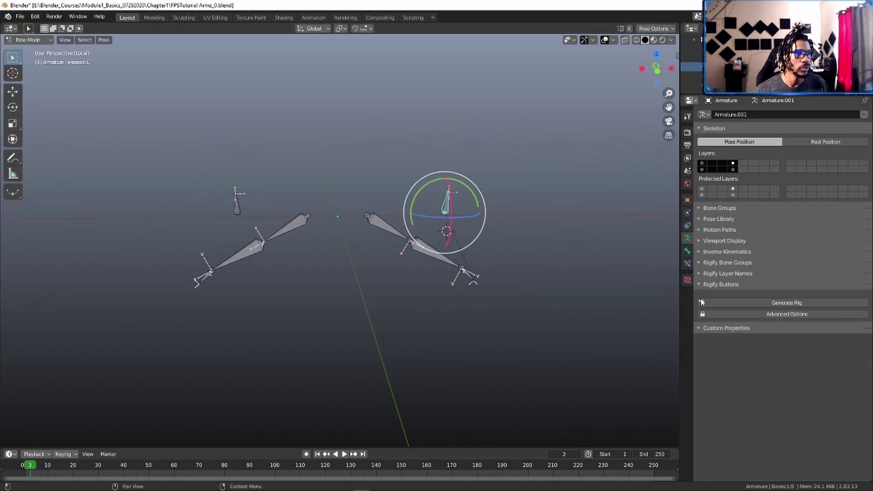
Step: Assign the basic.super_copy rig type to the weapon.L bone and disable both its Rigify and bone Deform options
left_click(688, 250)
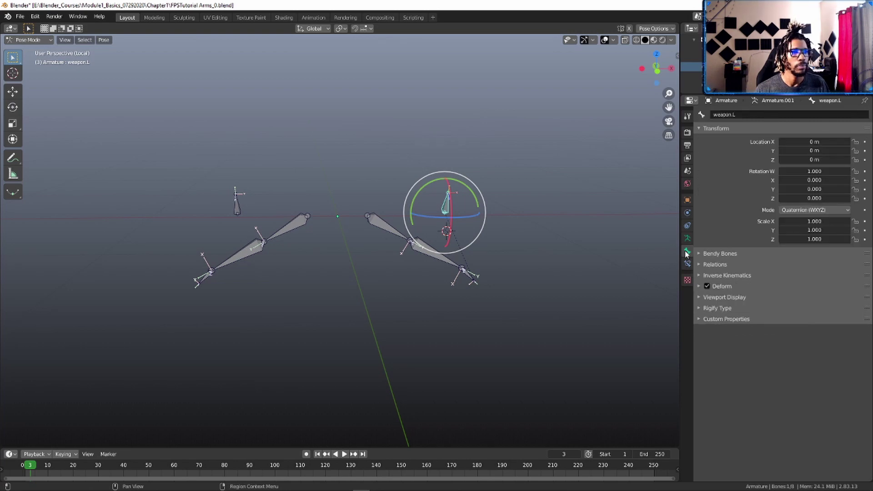
left_click(699, 307)
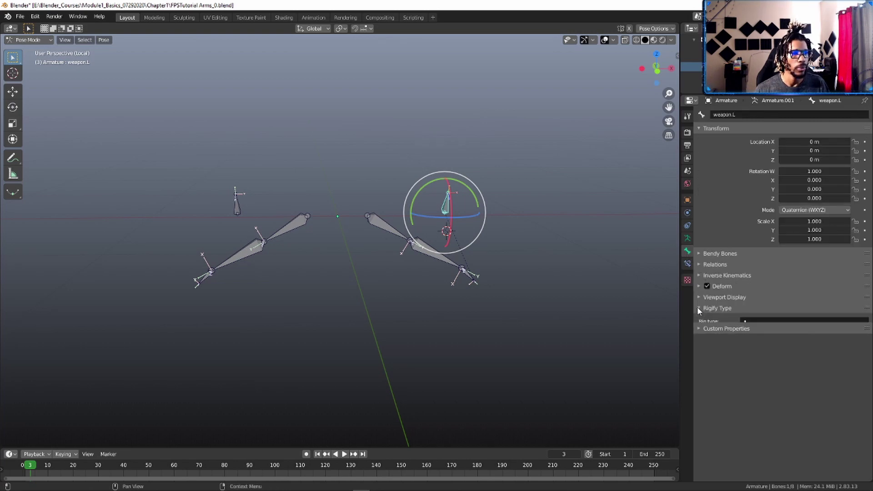
left_click(753, 322)
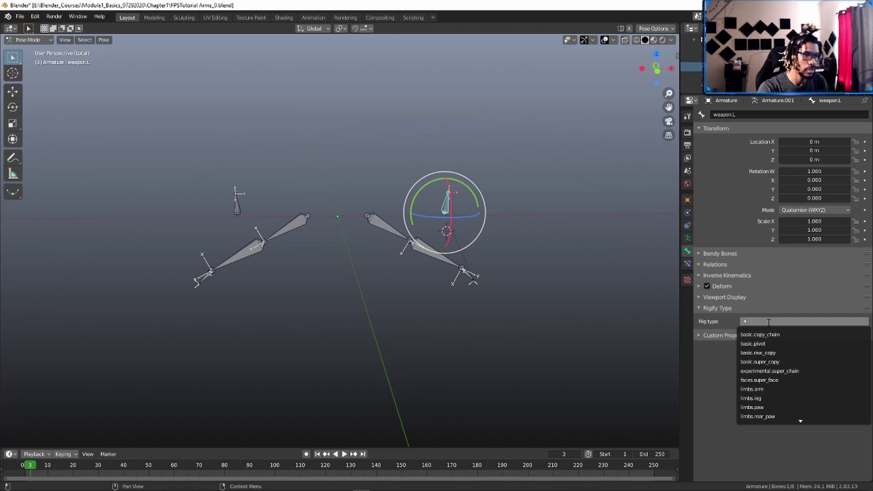
type("cop")
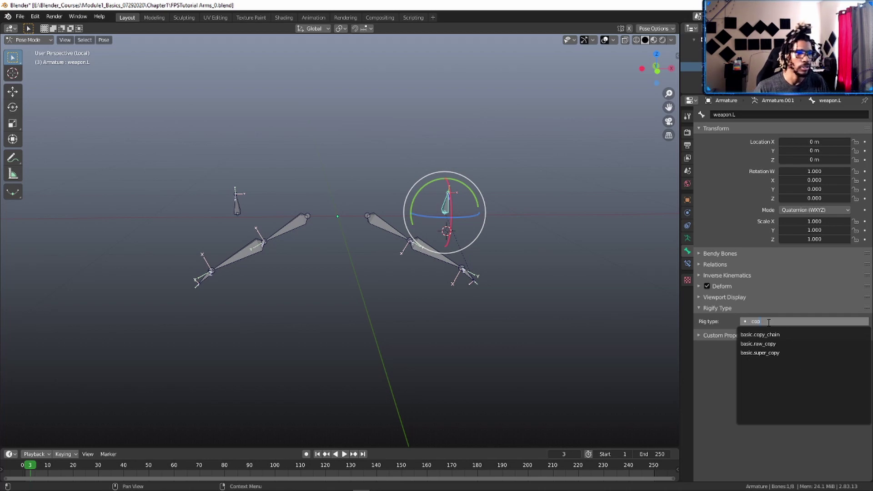
left_click(767, 353)
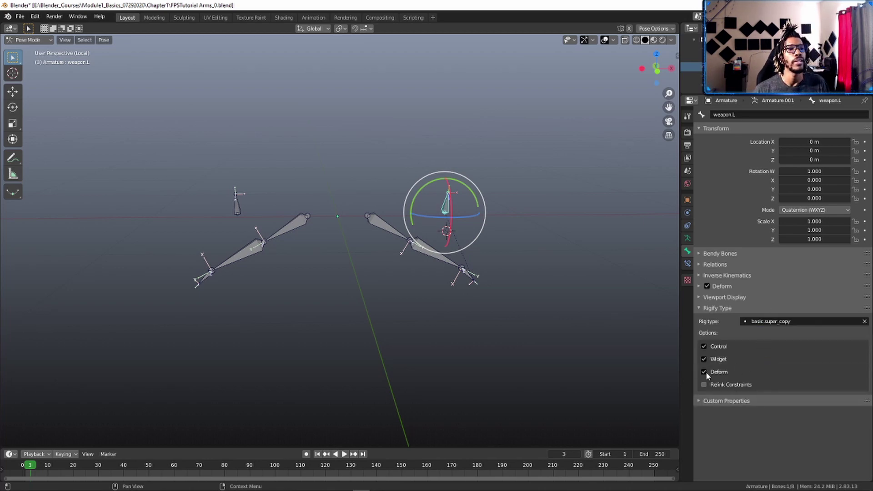
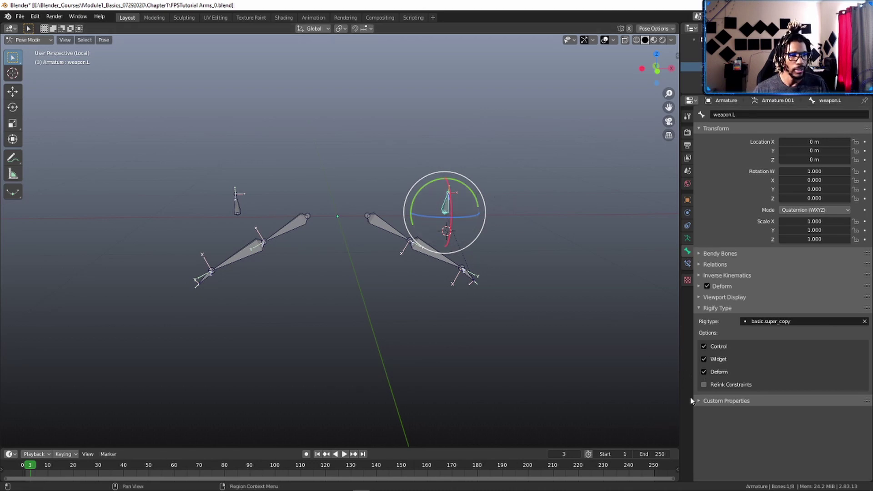
left_click(704, 370)
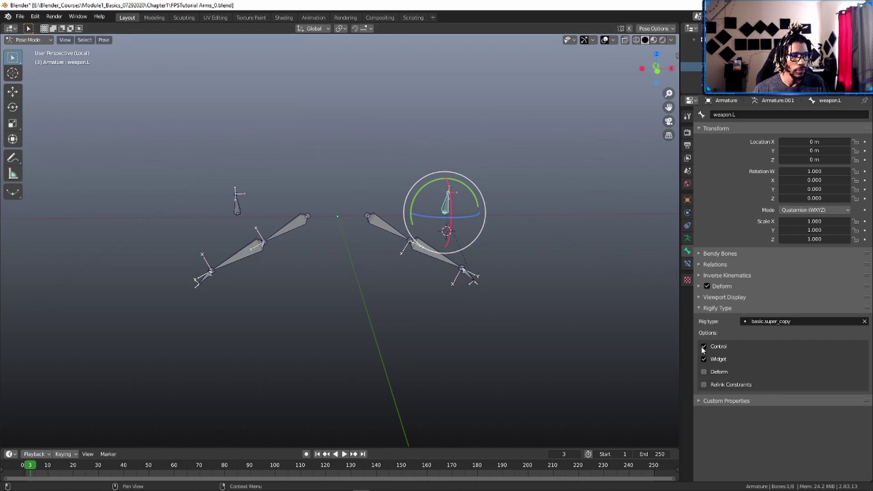
left_click(708, 287)
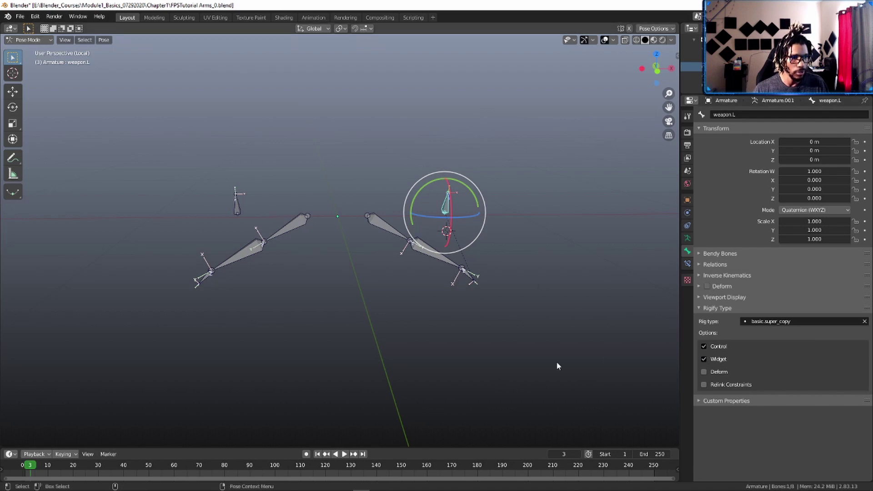
Step: Assign the basic.super_copy rig type to the weapon.R bone
left_click(237, 210)
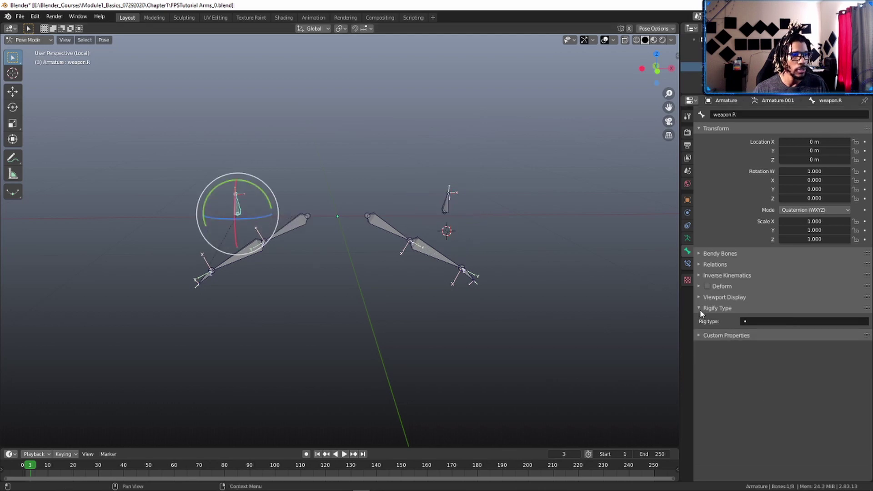
left_click(757, 322)
type("c")
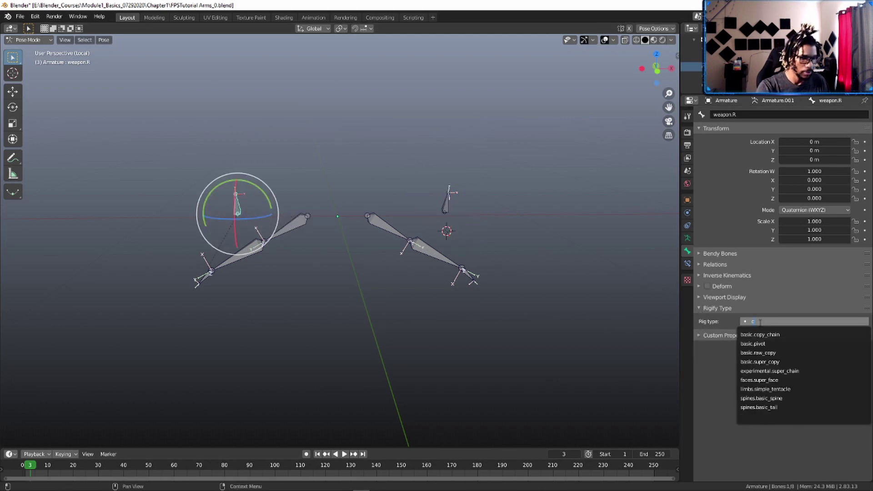
type("op")
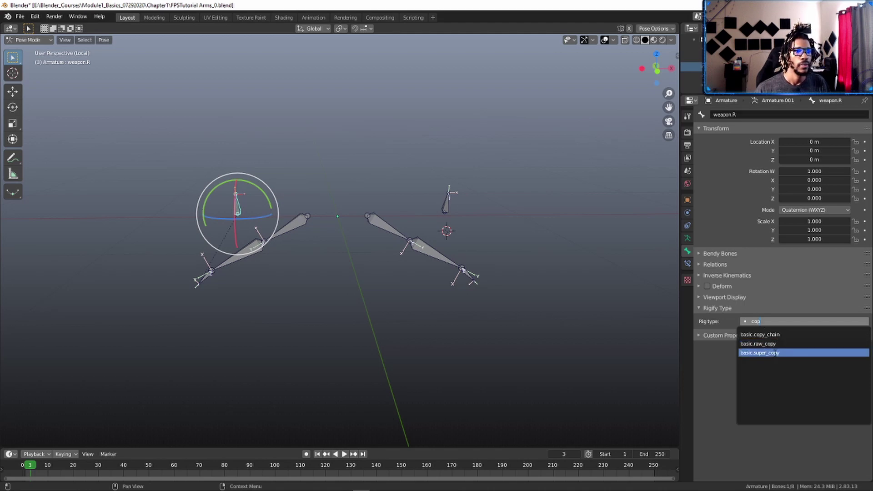
left_click(761, 353)
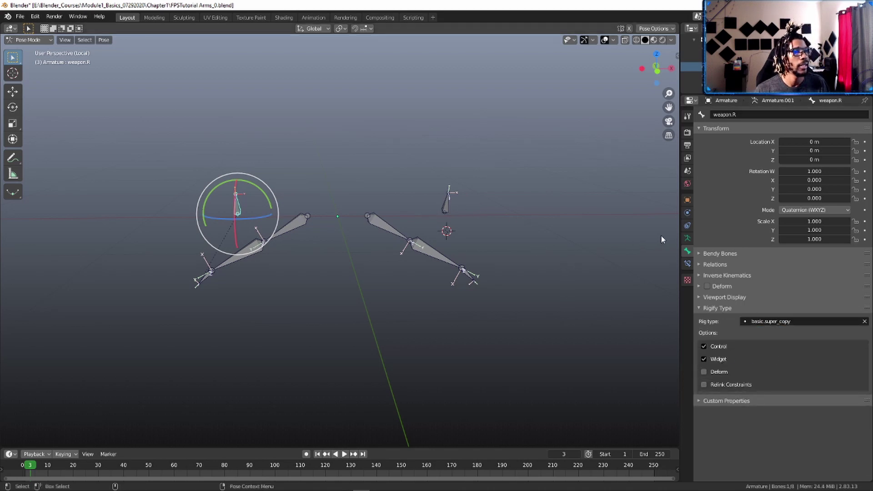
Step: Reveal the advanced Rigify options, leave the isolated view and regenerate the rig from the metarig, overwriting the existing one
left_click(688, 239)
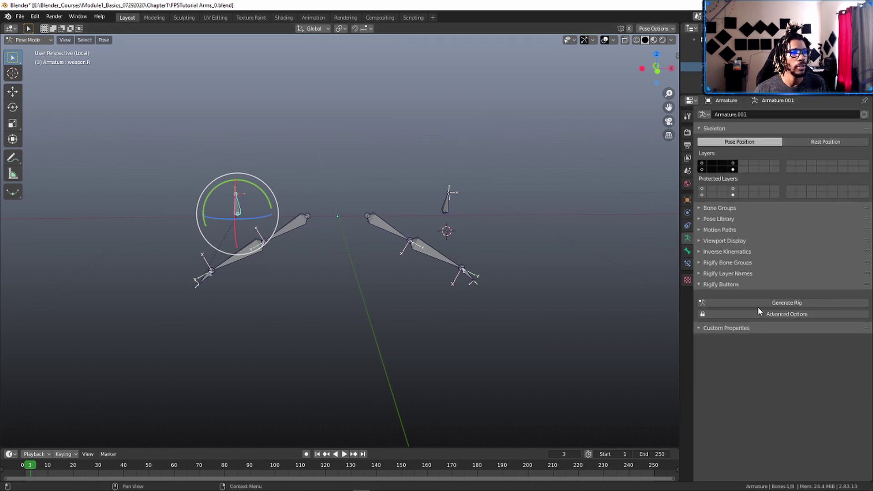
left_click(719, 316)
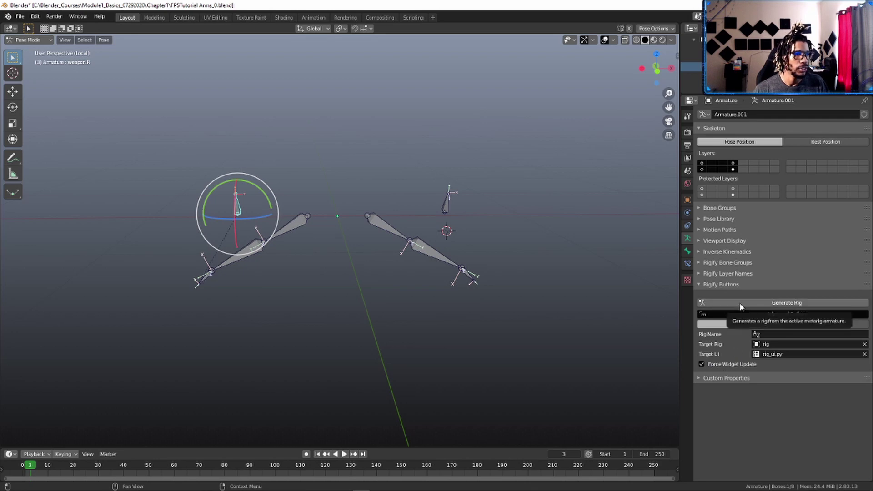
key("KP_Divide")
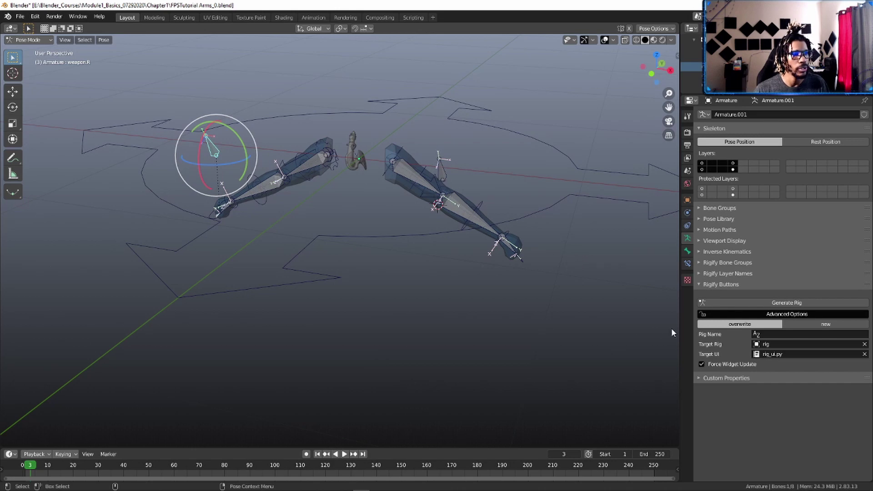
left_click(737, 303)
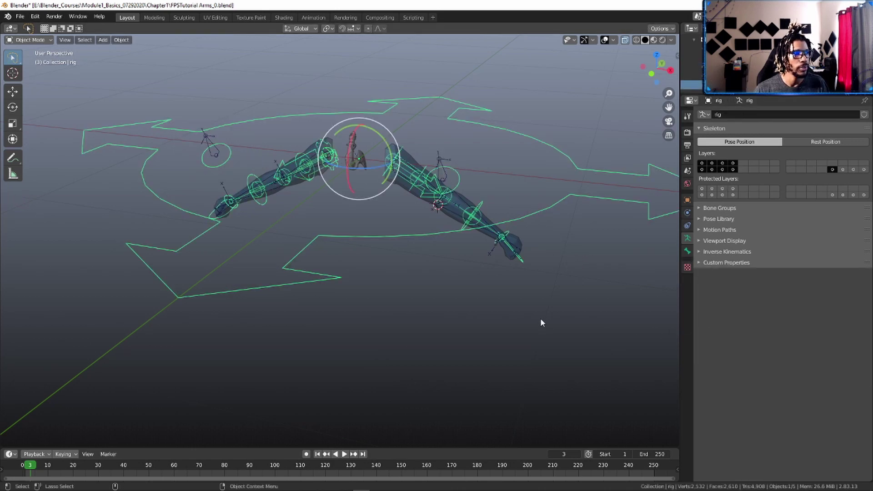
Step: Delete the two old dagger mesh objects between the arms, including uvlayout1
middle_click_drag(542, 323, 314, 165)
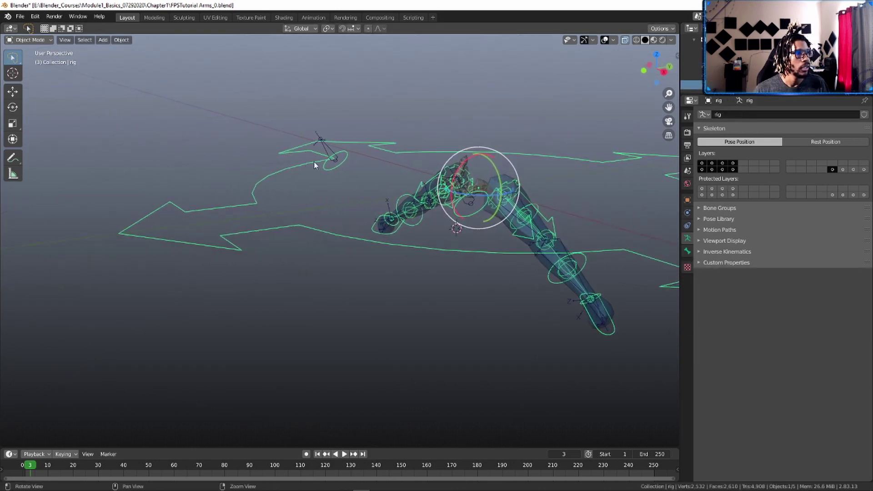
mouse_move(400, 239)
middle_mouse_down()
mouse_move(473, 238)
mouse_move(403, 182)
middle_mouse_up()
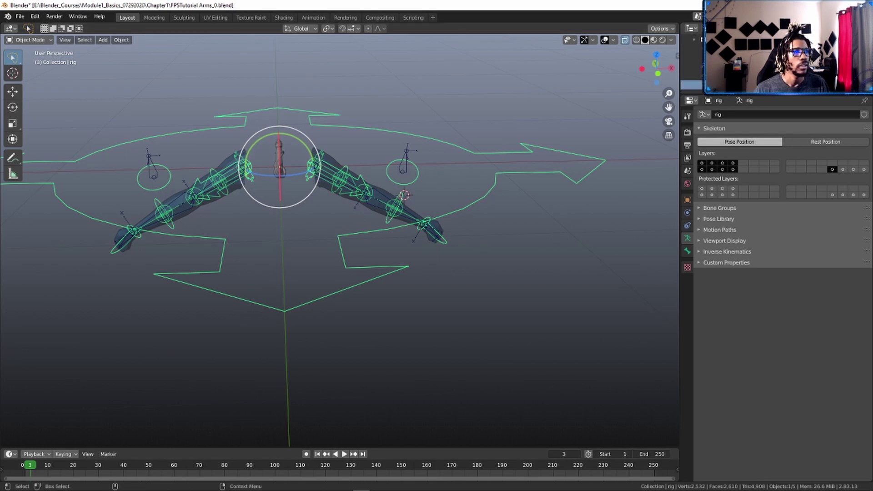
middle_click_drag(410, 182, 509, 167)
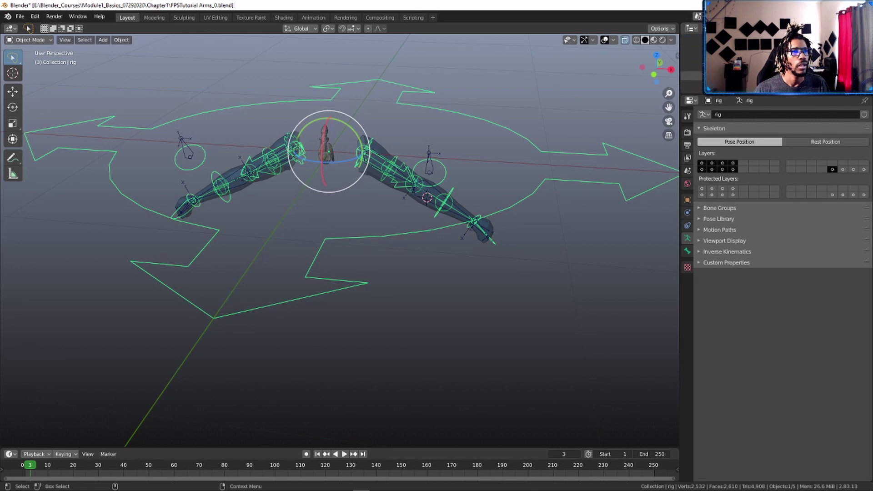
left_click(692, 75)
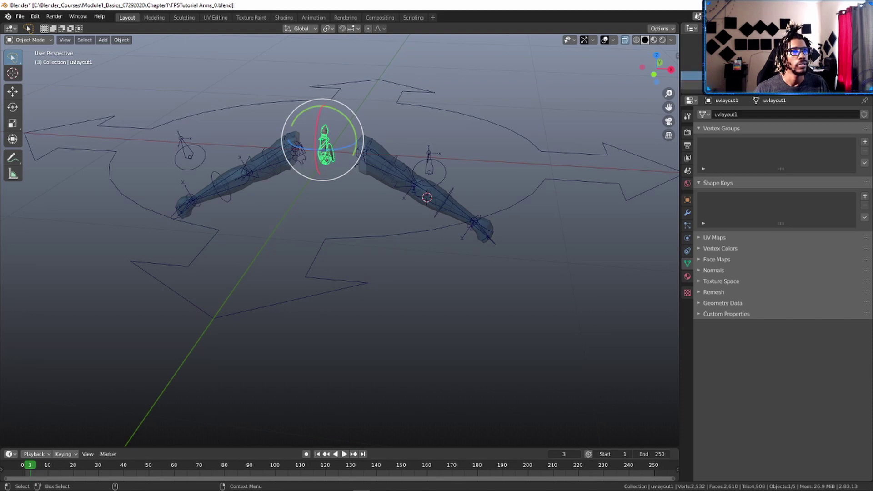
left_click(692, 85, "ctrl")
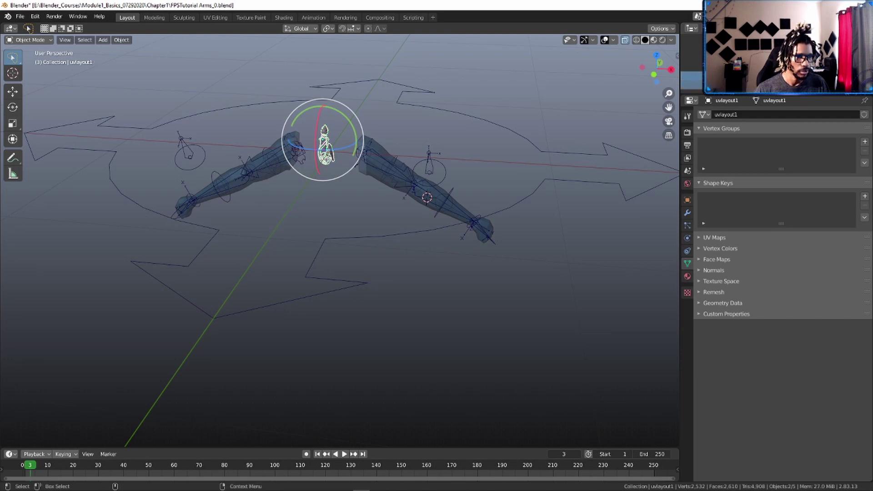
right_click(688, 87)
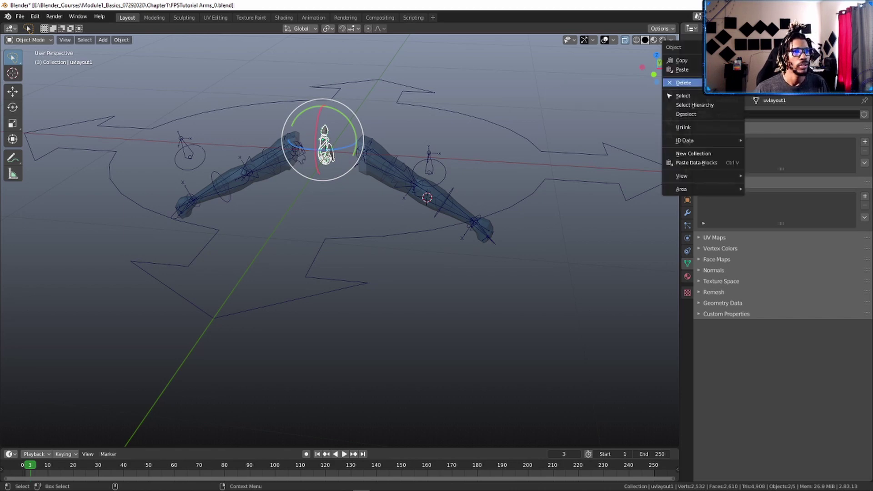
left_click(683, 82)
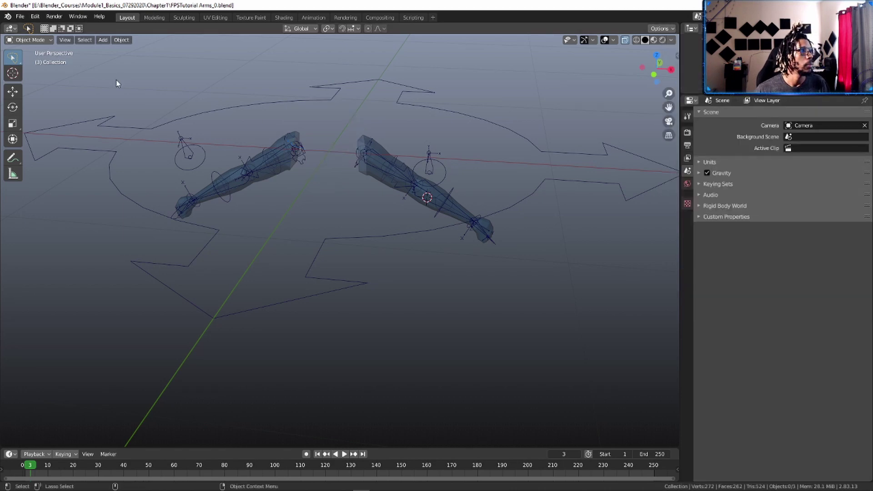
Step: Import the model Dagger_07.fbx from the recent fbx_export folder
left_click(20, 16)
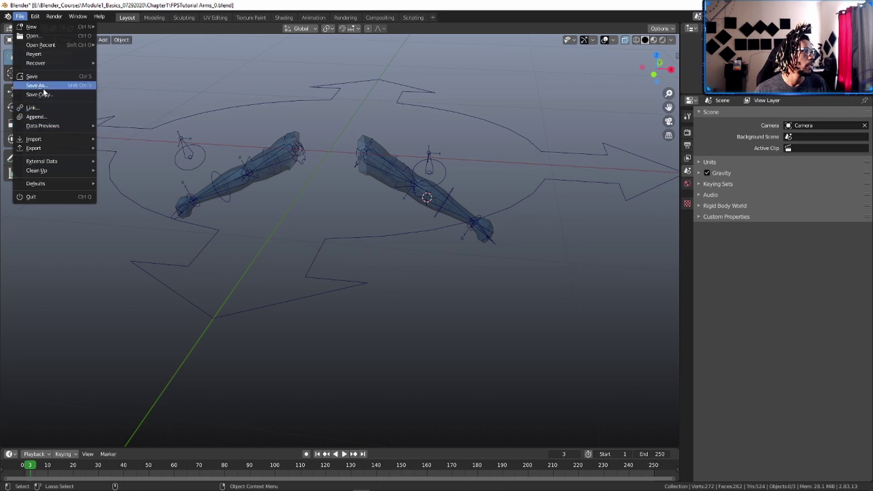
mouse_move(41, 140)
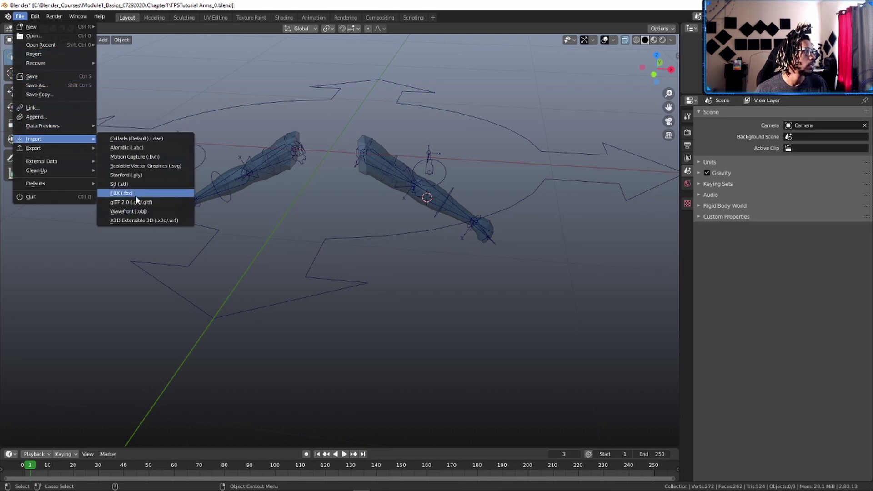
left_click(122, 193)
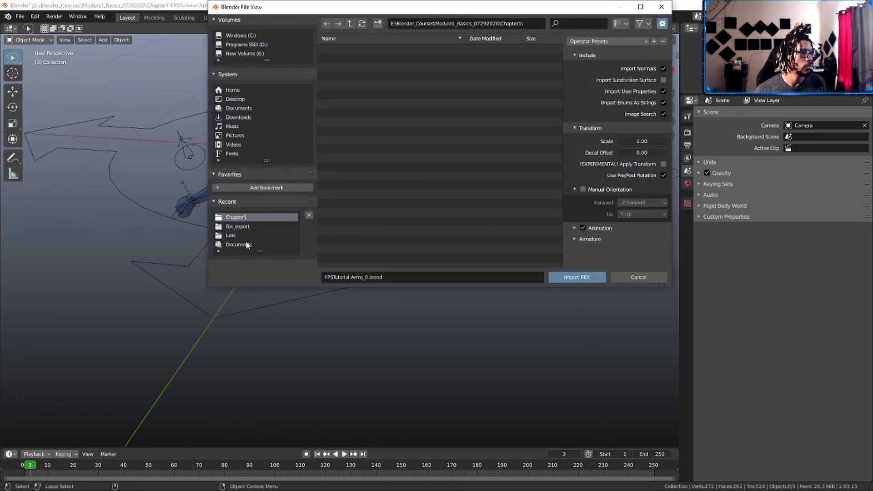
left_click(243, 227)
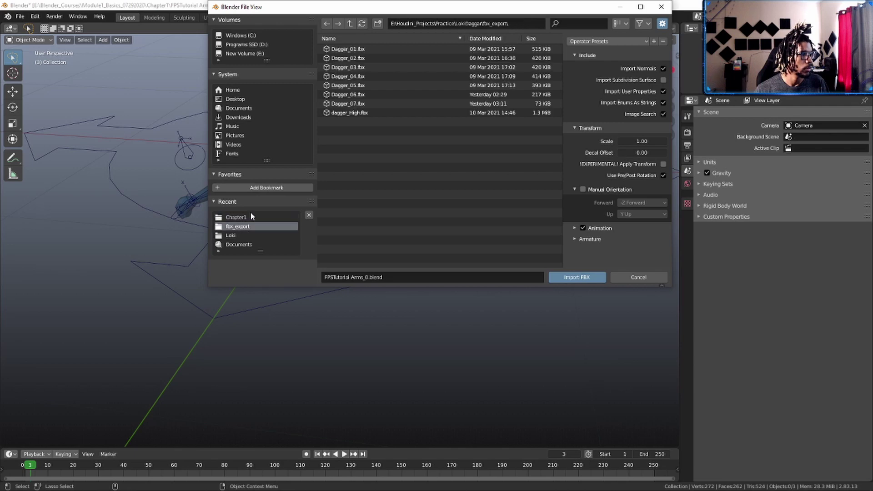
double_click(345, 105)
Step: Move the imported dagger along the global Y axis, forward from between the shoulders until it lines up with the weapon bones
middle_click_drag(403, 192, 334, 198)
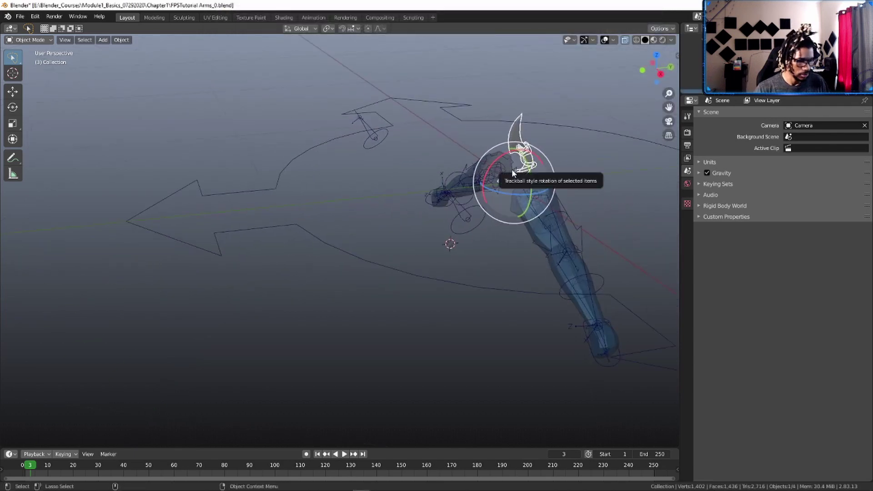
key("g")
key("y")
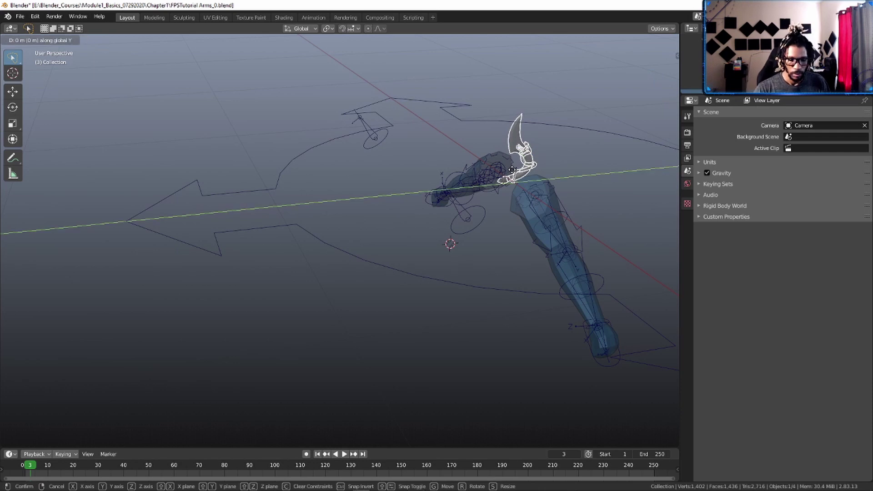
left_click(512, 169)
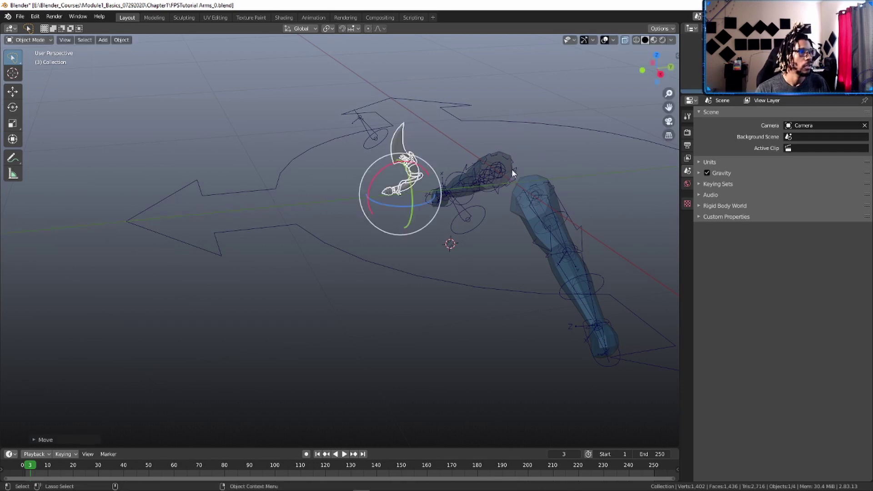
Step: Duplicate the dagger and shift the copy along the global X axis to the weapon.L control
mouse_move(511, 168)
middle_mouse_down()
mouse_move(475, 160)
mouse_move(553, 157)
middle_mouse_up()
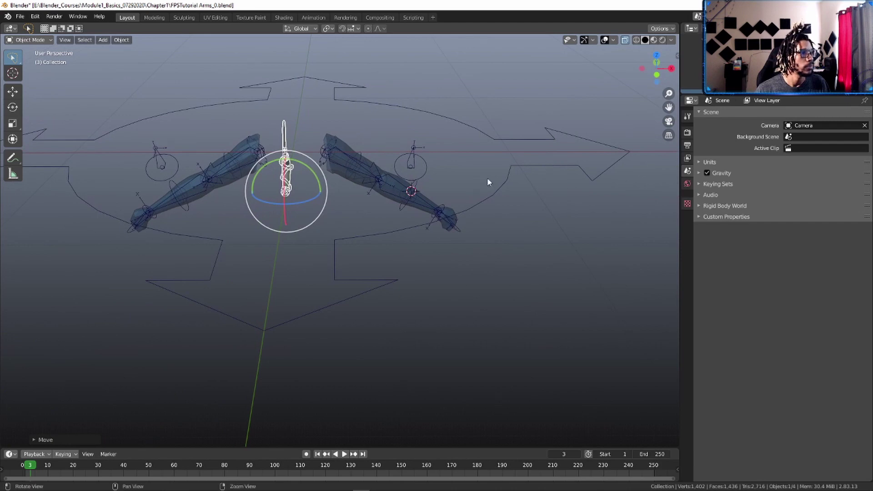
key("shift+d")
right_click(442, 158)
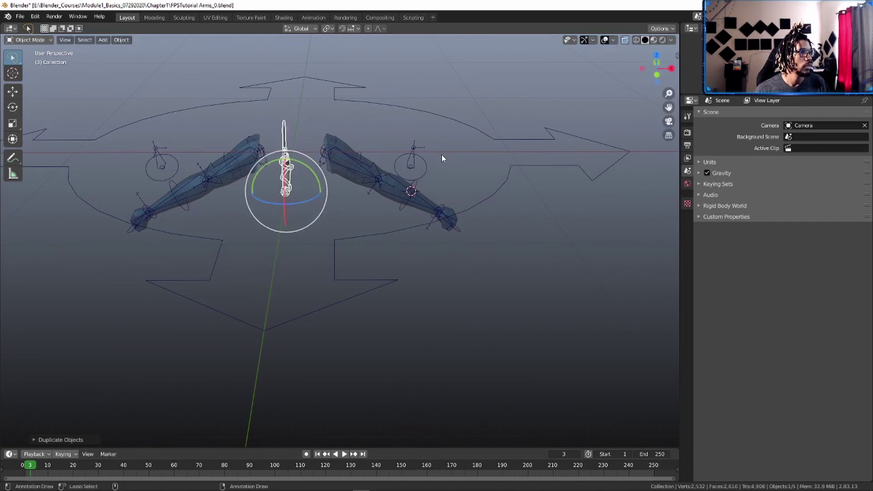
key("g")
key("x")
left_click(311, 185)
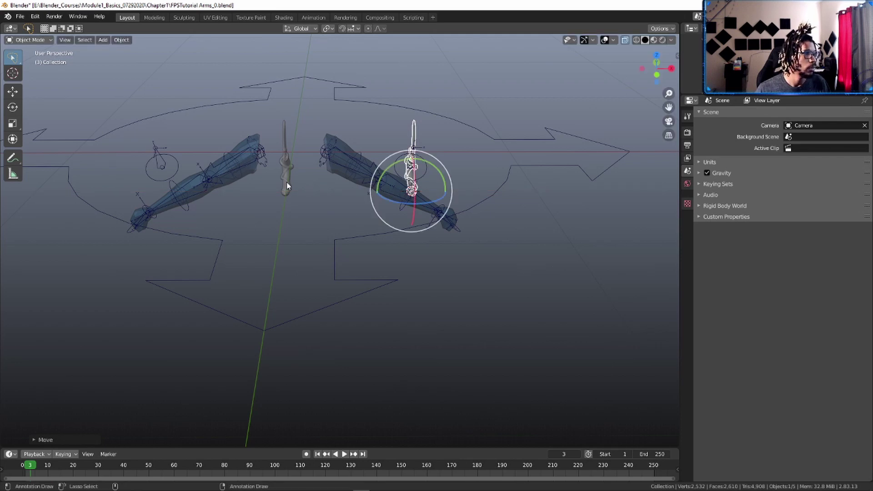
Step: Move the original dagger -0.5 m along the global X axis to the weapon.R control
left_click(292, 181)
key("g")
key("x")
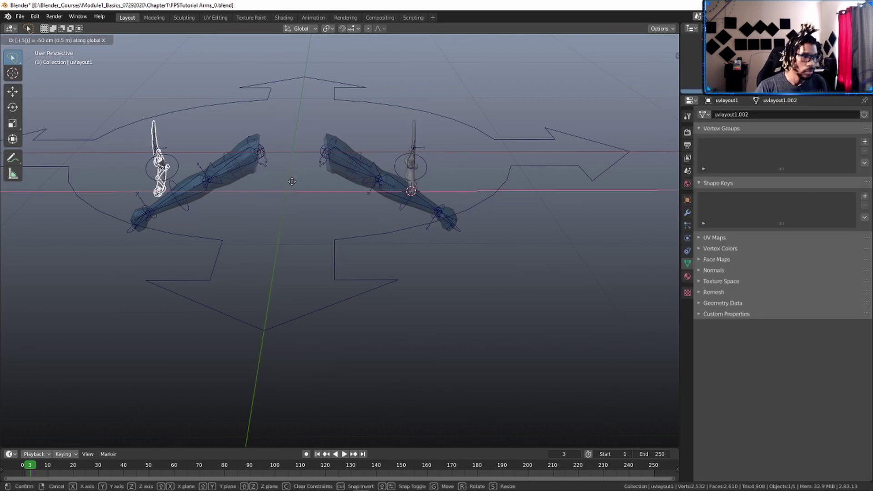
key("Return")
Step: Parent the arms mesh to the rig using Armature Deform With Automatic Weights
middle_click_drag(292, 182, 354, 187)
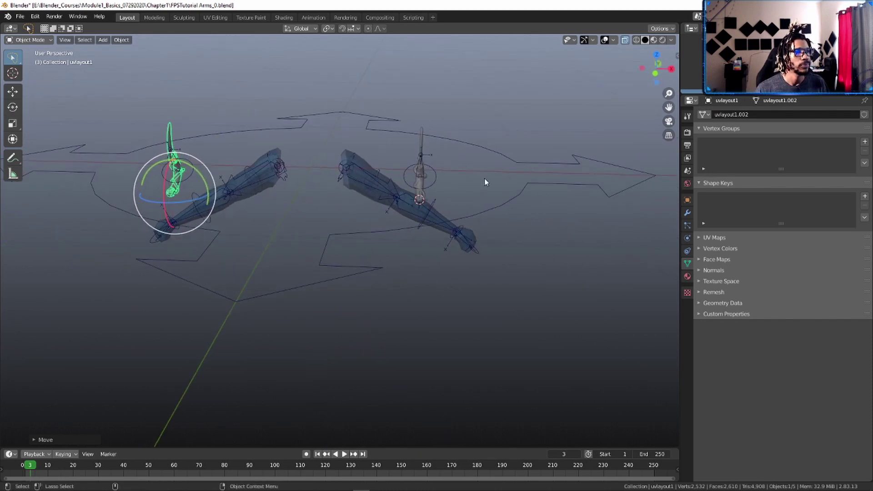
middle_click_drag(464, 120, 450, 193)
left_click(423, 146)
left_click(595, 199, "shift")
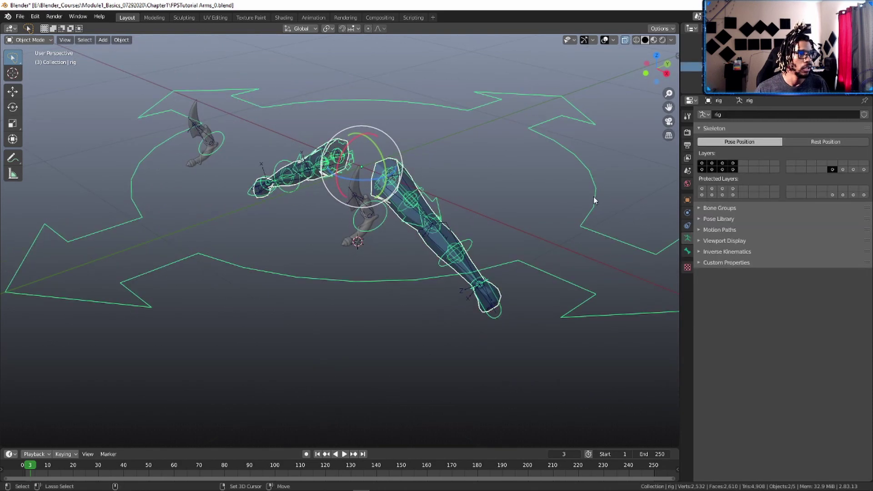
key("ctrl+p")
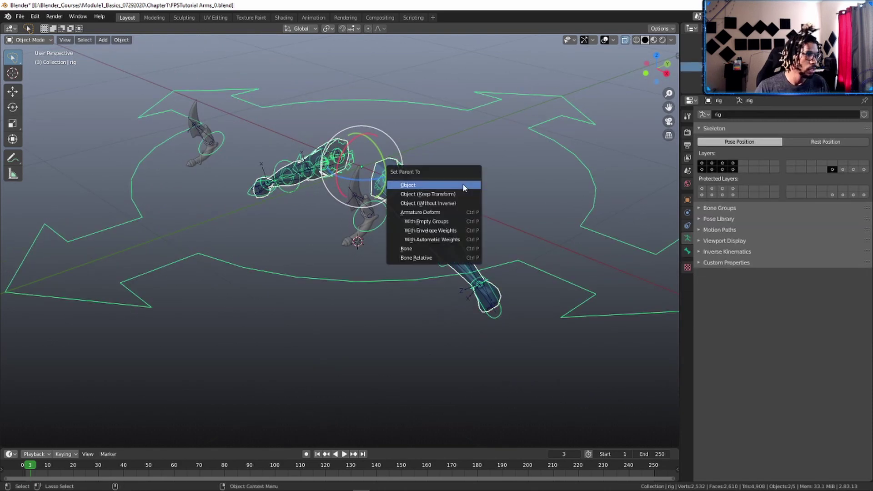
left_click(433, 239)
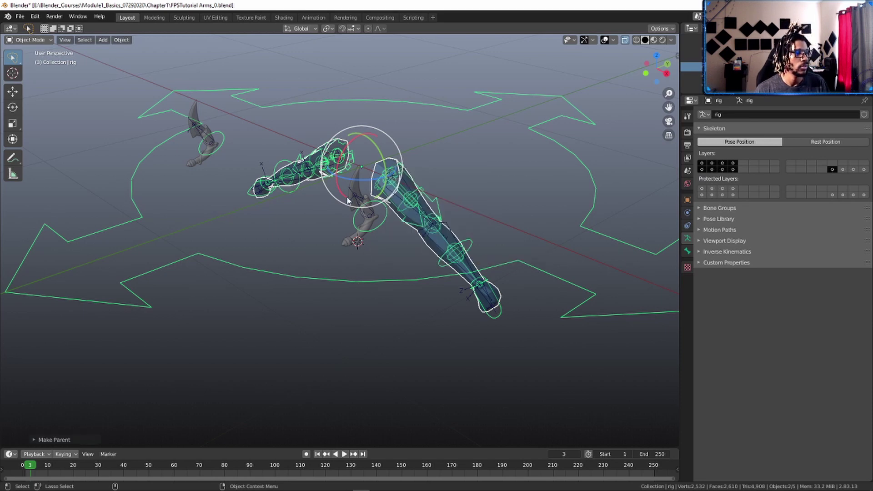
Step: In Pose Mode, test moving the hand_ik.L and weapon.L controls, cancel both moves and return to Object Mode
key("ctrl+Tab")
left_click(514, 253)
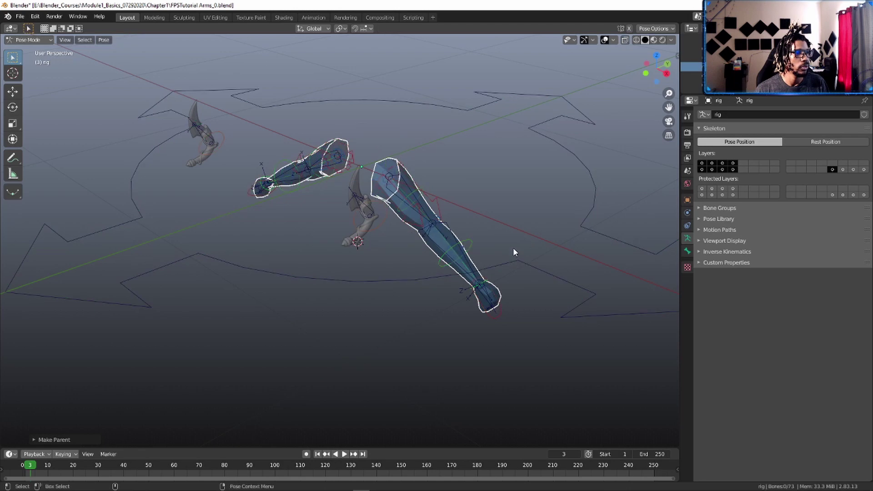
left_click(497, 318)
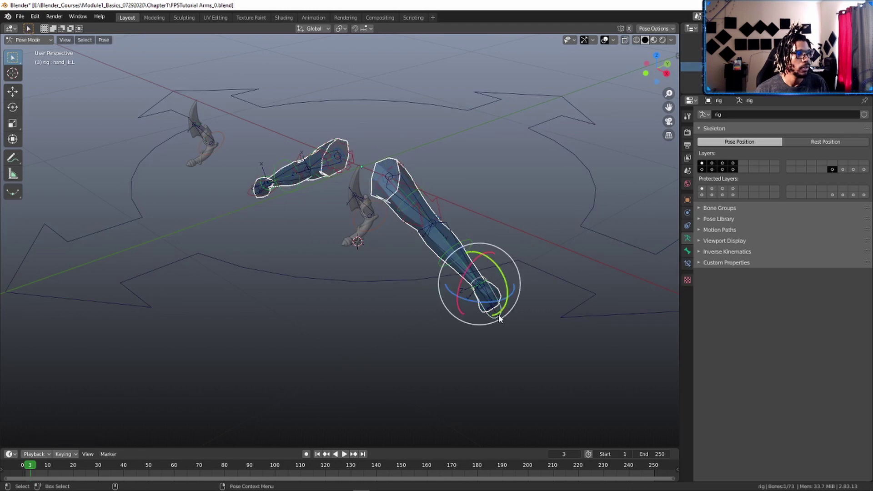
key("g")
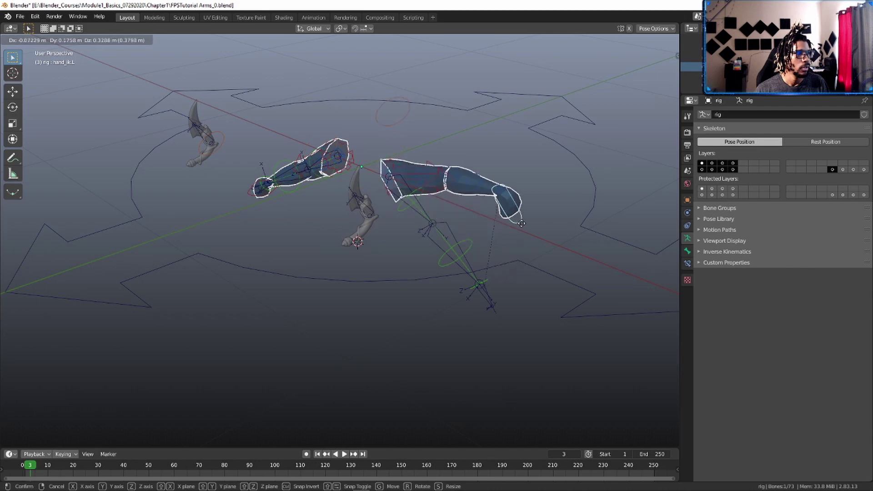
right_click(512, 206)
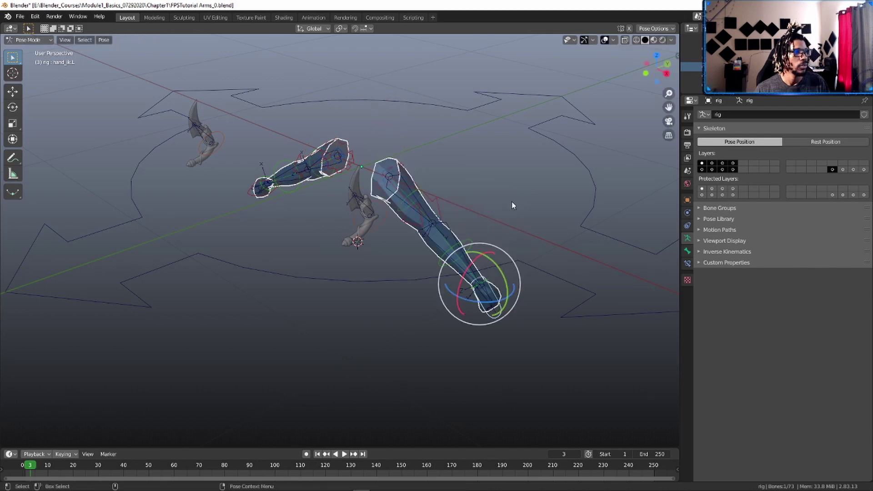
left_click(386, 228)
key("g")
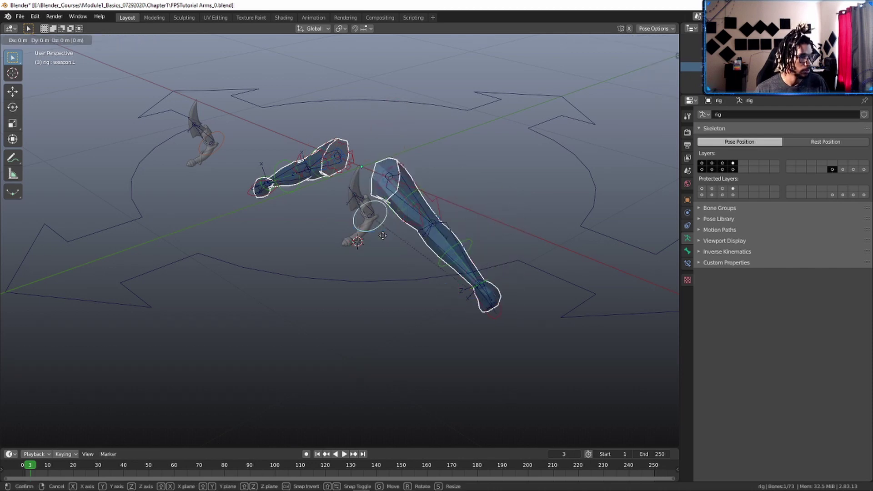
right_click(378, 233)
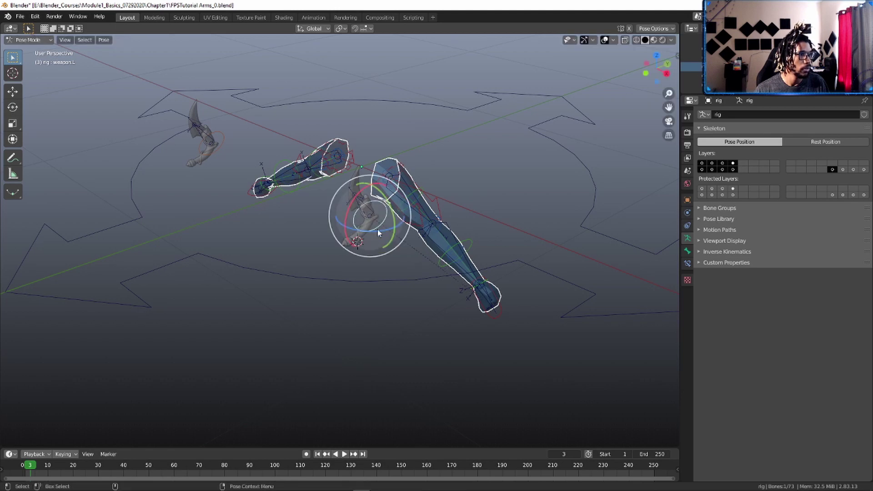
left_click(370, 326)
key("ctrl+Tab")
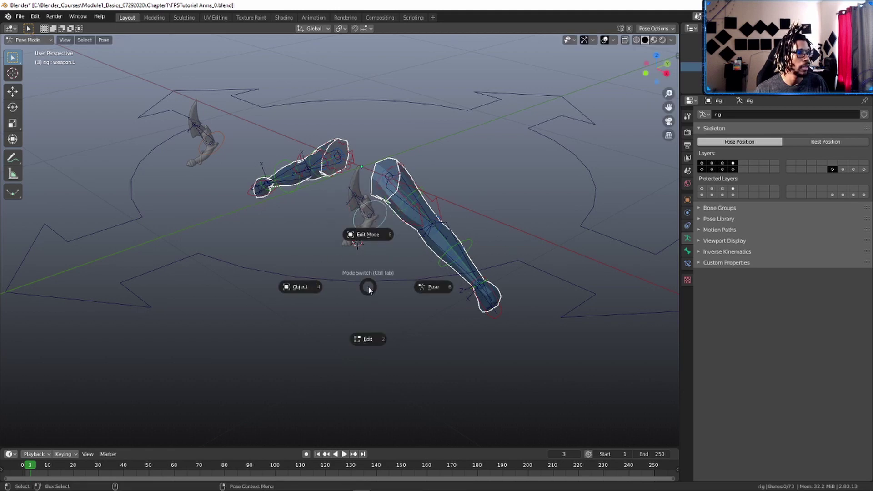
left_click(318, 297)
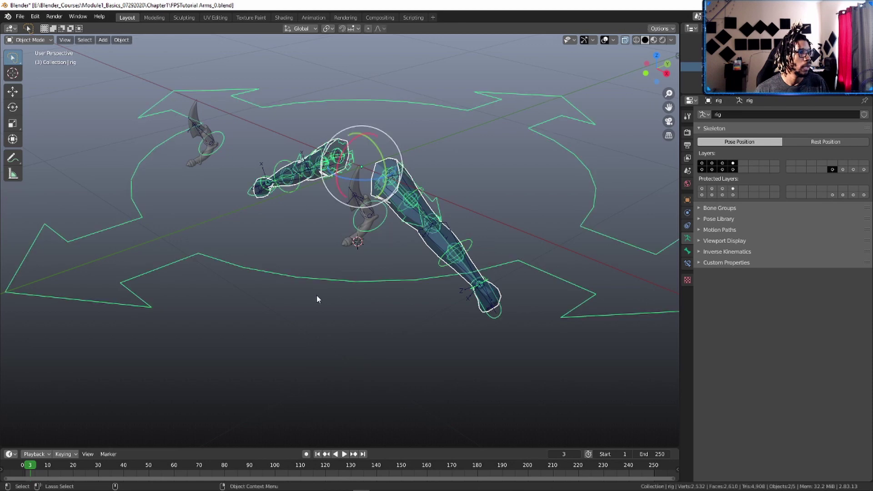
Step: Parent the dagger at the weapon.L control to the weapon.L bone in Pose Mode using the Bone parent option
left_click(345, 242)
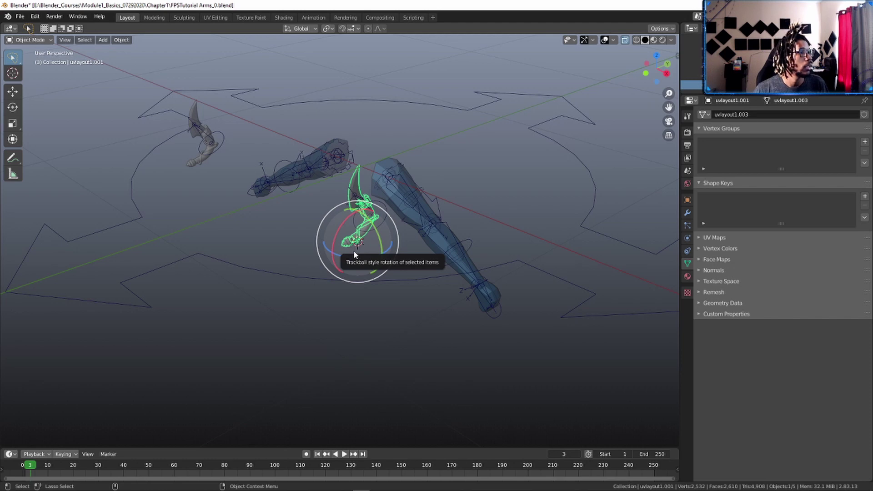
left_click(465, 245, "shift")
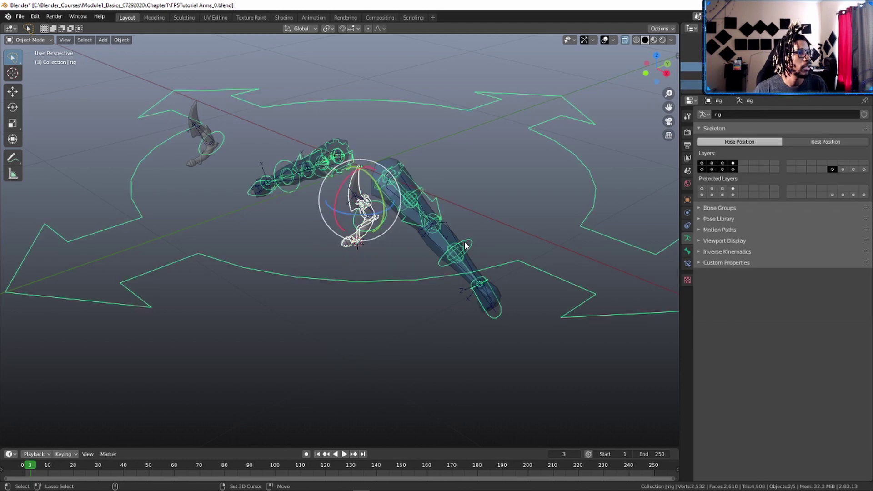
key("ctrl+Tab")
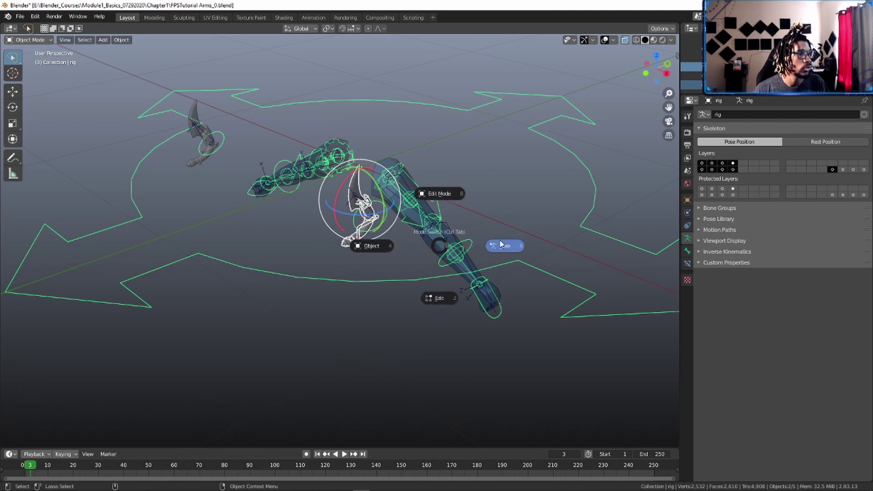
left_click(504, 246)
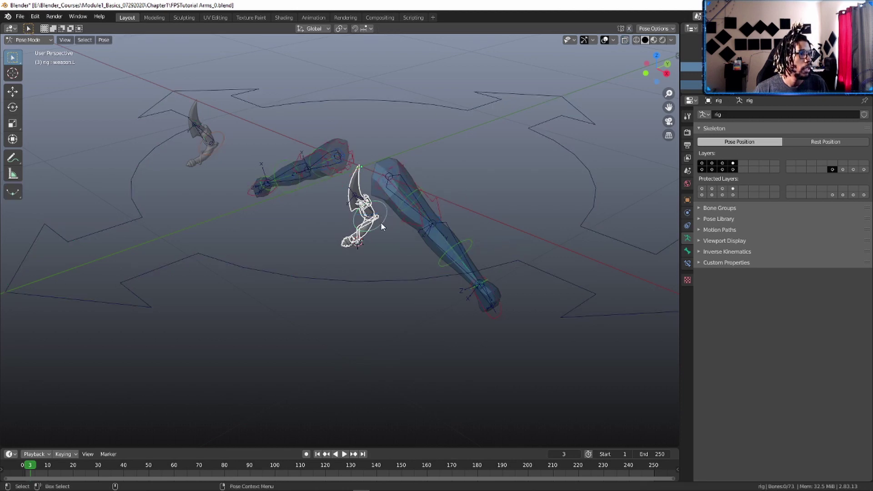
left_click(382, 229)
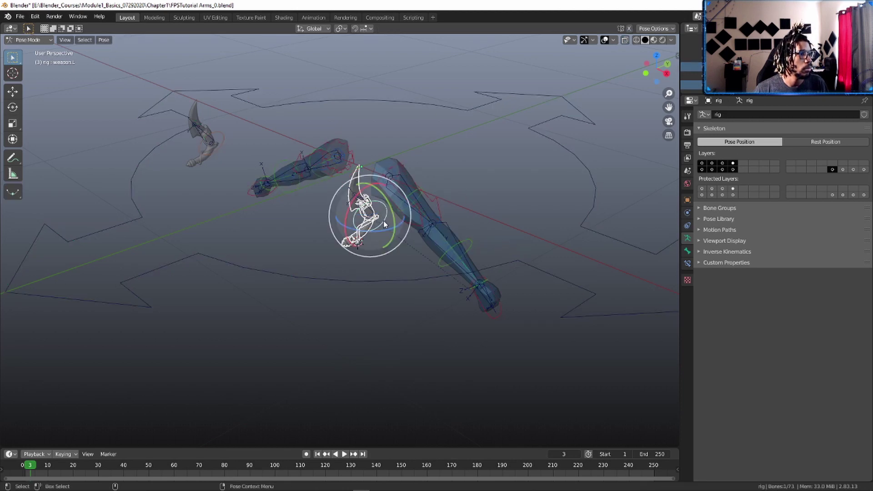
key("ctrl+p")
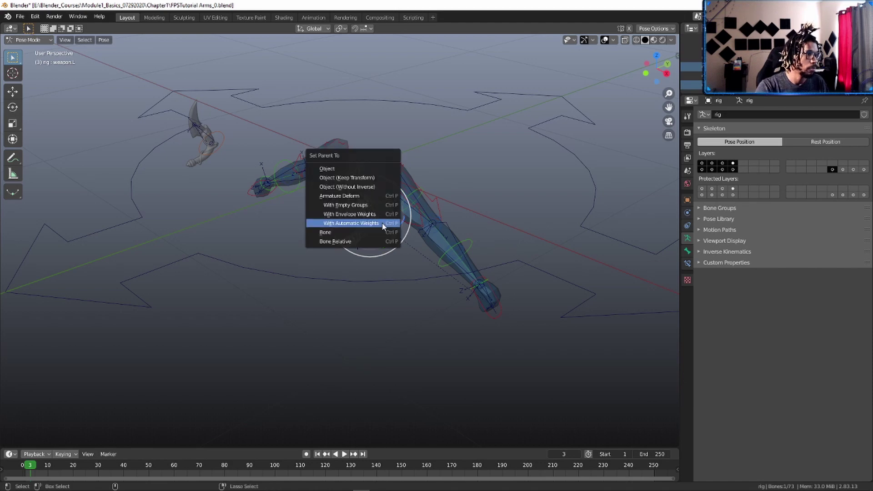
left_click(365, 232)
Step: Test the dagger attachment by trackball-rotating the weapon.L control, and revert the rotation
key("r")
key("r")
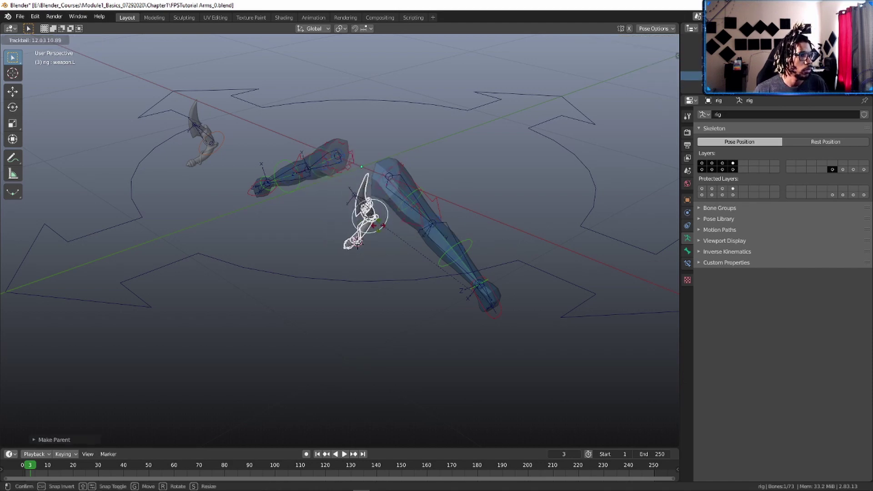
left_click(370, 273)
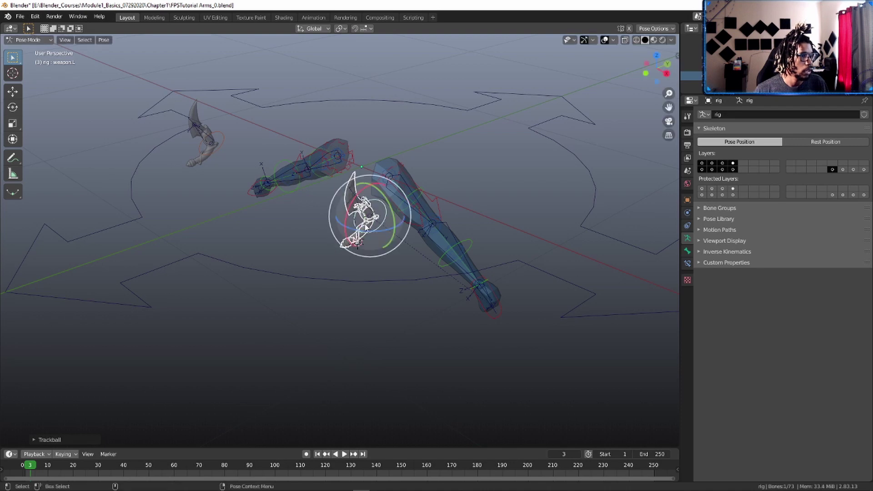
right_click(373, 276)
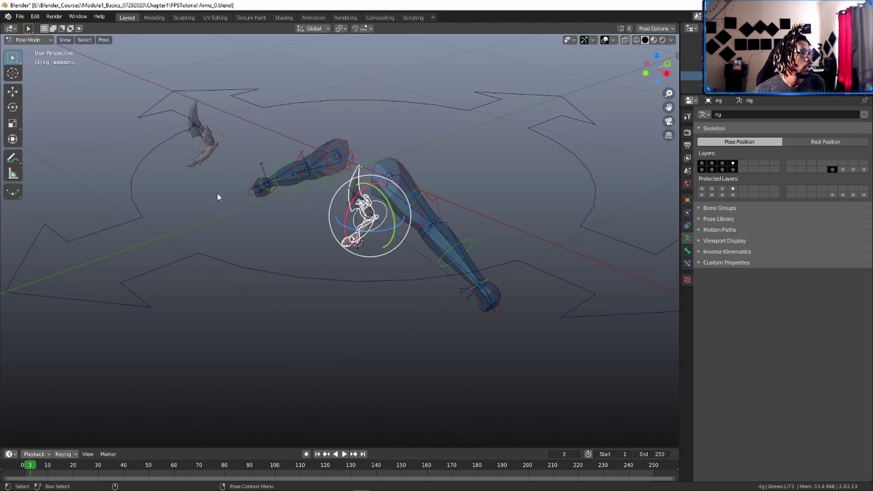
Step: Parent the other dagger to the rig's weapon.R bone in Pose Mode using the Bone parent option
key("ctrl+Tab")
left_click(149, 193)
left_click(217, 151)
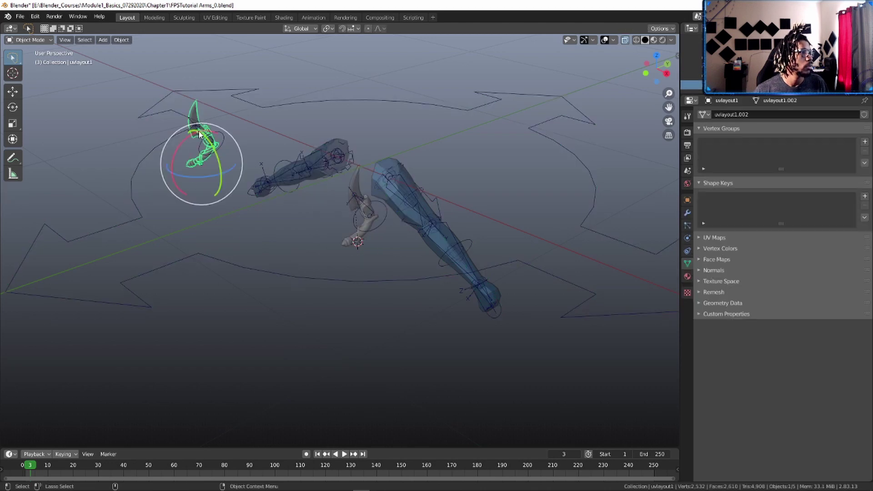
left_click(225, 145)
key("ctrl+Tab")
left_click(227, 146)
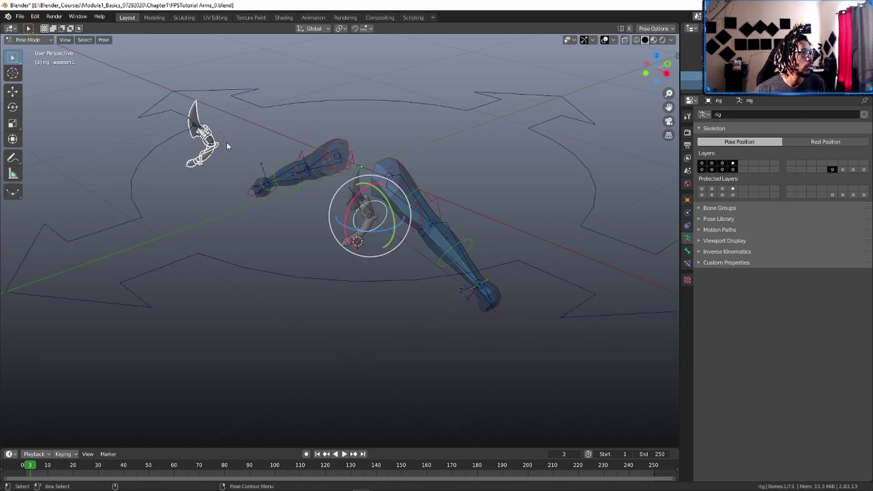
left_click(217, 146)
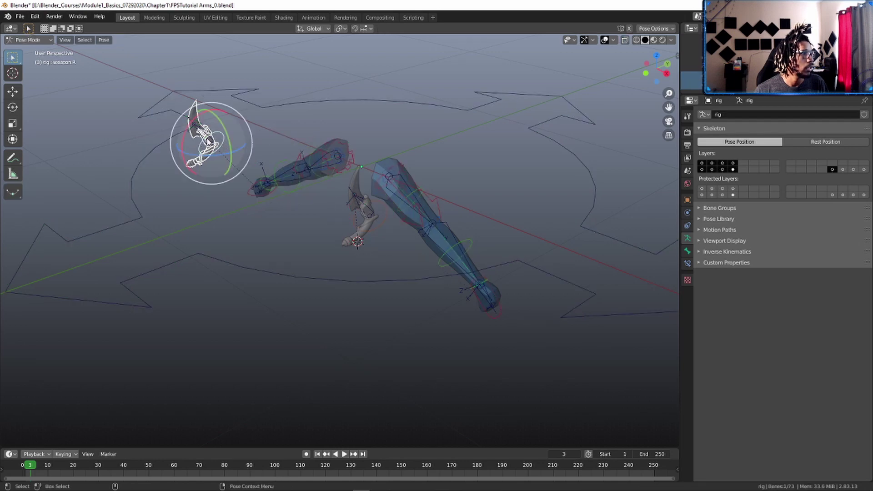
left_click_drag(207, 142, 223, 142)
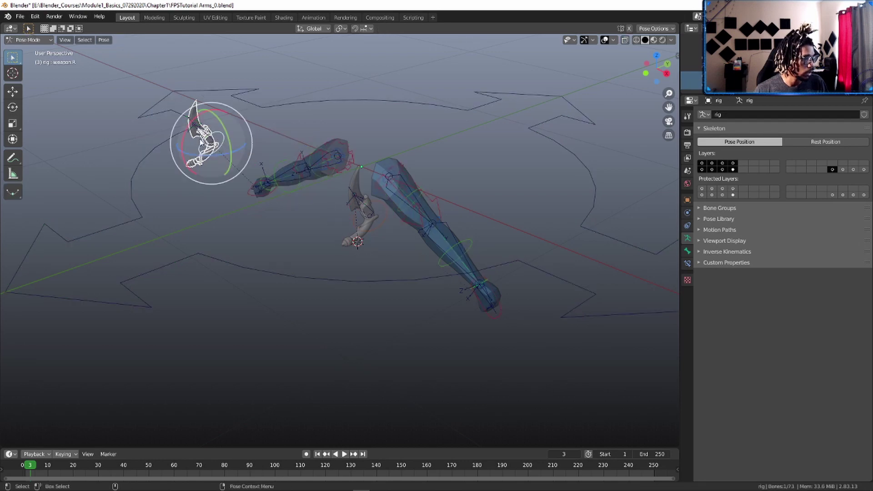
key("ctrl+p")
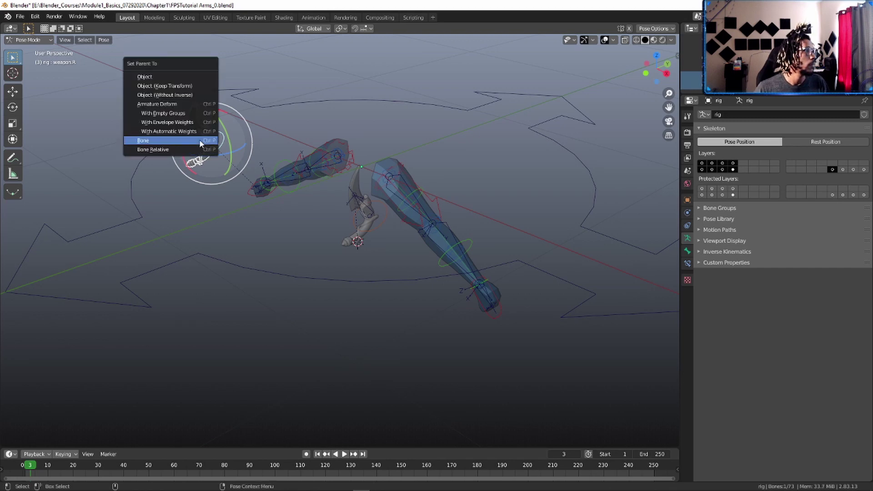
left_click(200, 142)
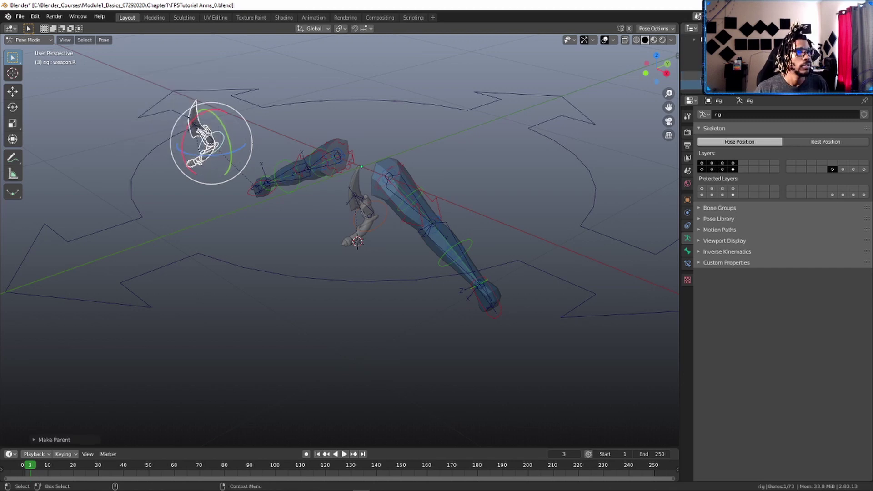
Step: Test moving and trackball-rotating the hand_ik.L control, cancelling the move and undoing the rotation
left_click(494, 318)
key("g")
right_click(429, 263)
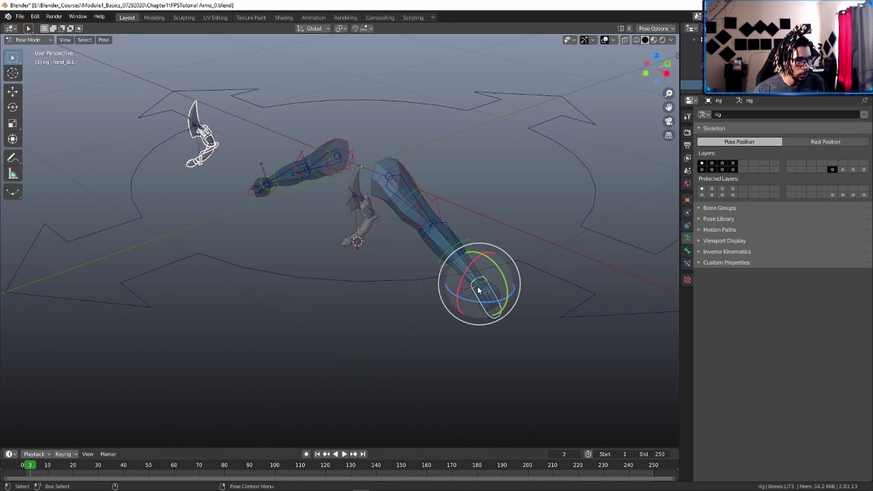
left_click_drag(488, 297, 457, 298)
right_click(413, 308)
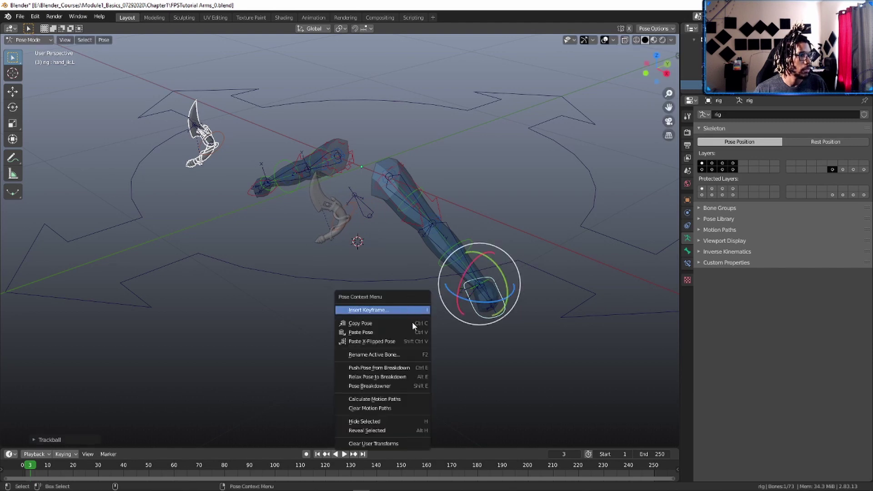
key("ctrl+z")
Step: Clear the bone selection on the rig and return to Object Mode
middle_click_drag(459, 370, 428, 336)
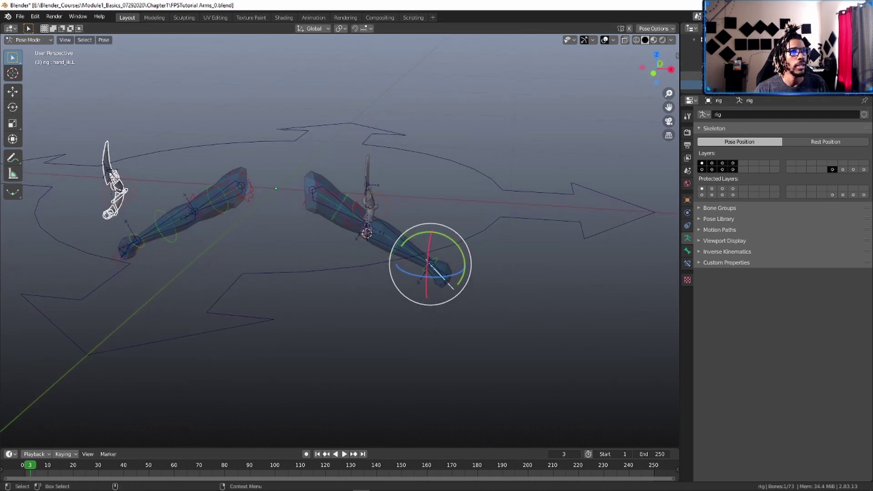
key("alt+a")
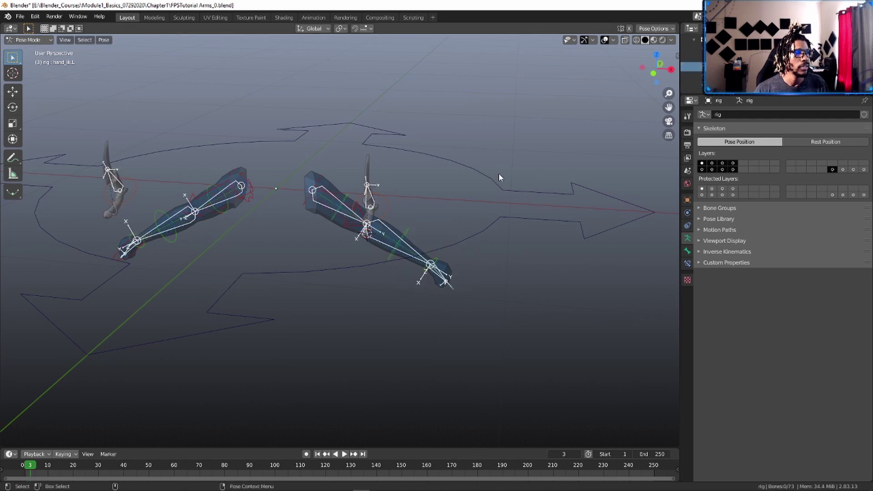
key("ctrl+Tab")
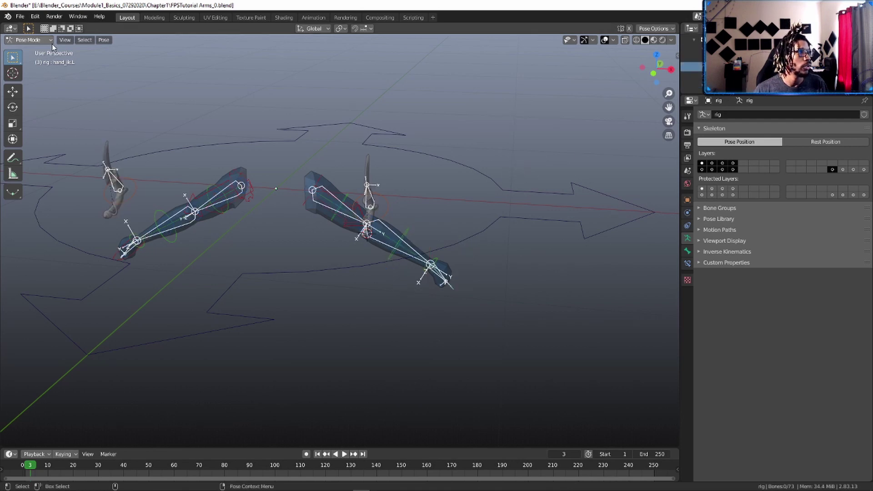
left_click(28, 40)
left_click(40, 54)
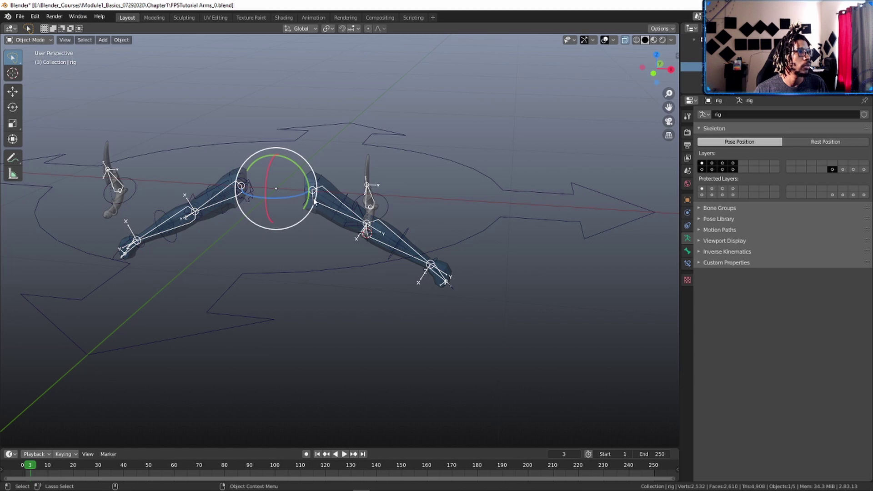
left_click(29, 40)
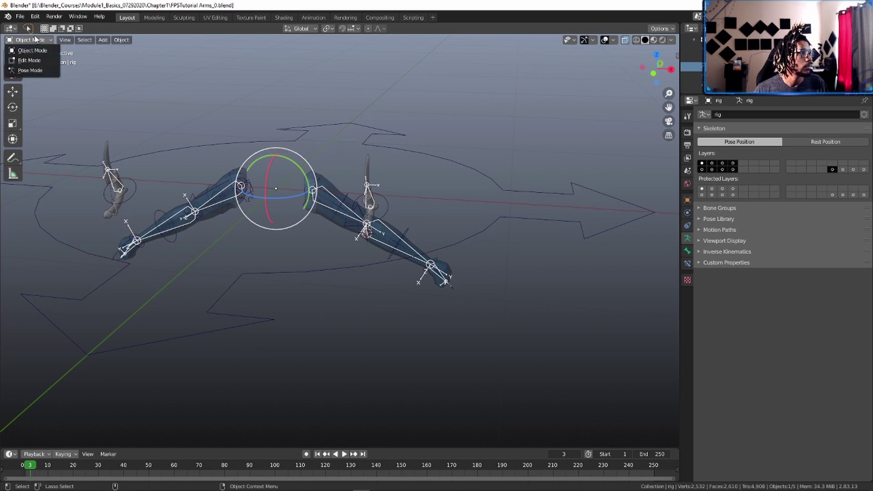
left_click(32, 63)
middle_click_drag(376, 212, 388, 259)
left_click(639, 222)
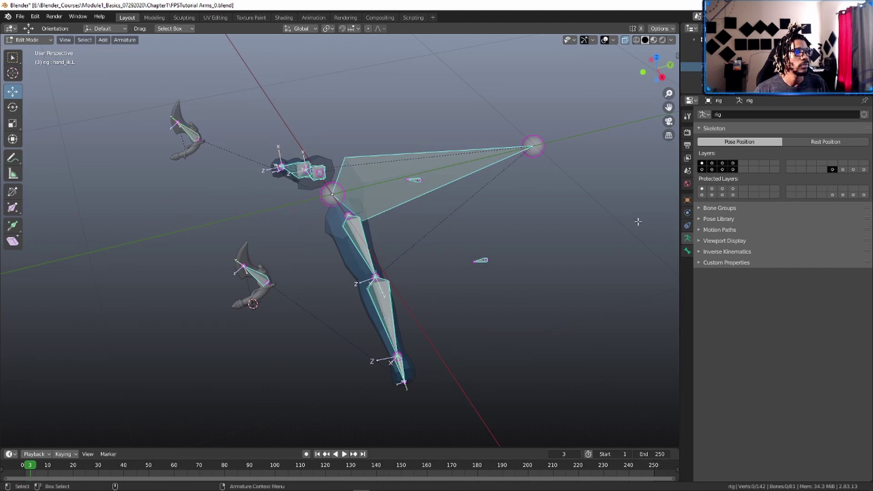
left_click(40, 41)
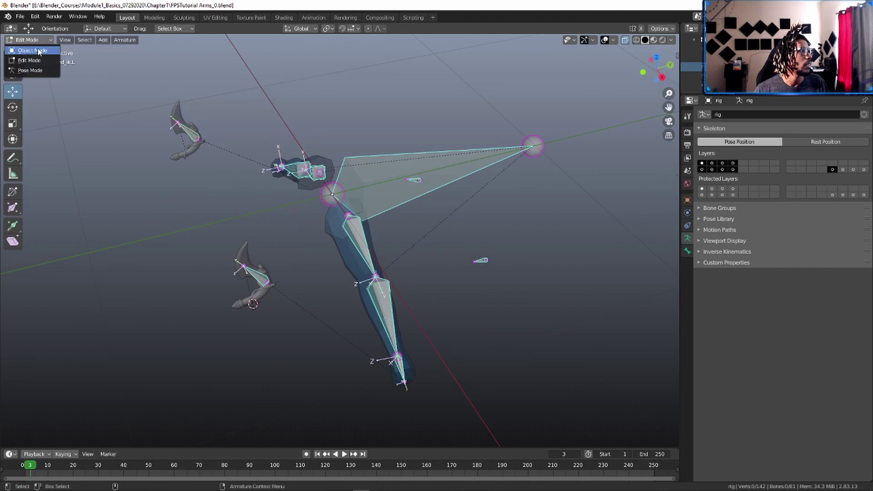
left_click(37, 55)
Step: Select the original Armature metarig inside the arms and switch it to Edit Mode
middle_click_drag(402, 269, 339, 249)
left_click(333, 237)
left_click(337, 240)
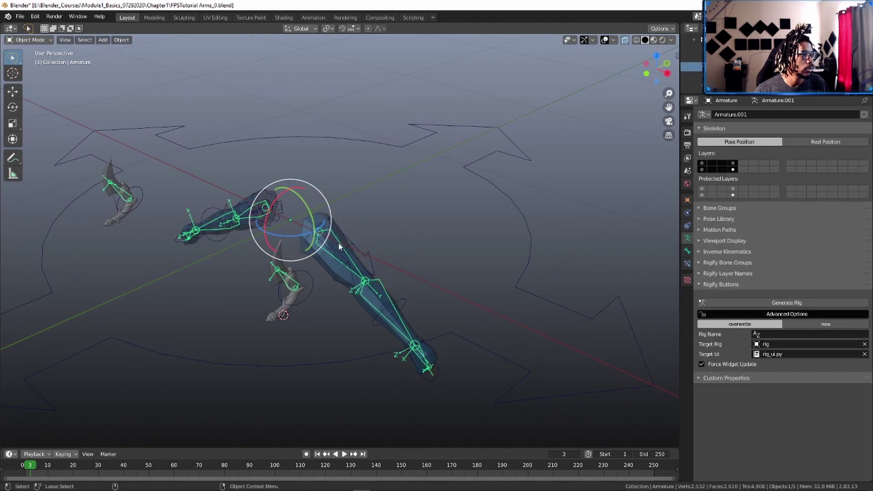
key("ctrl+Tab")
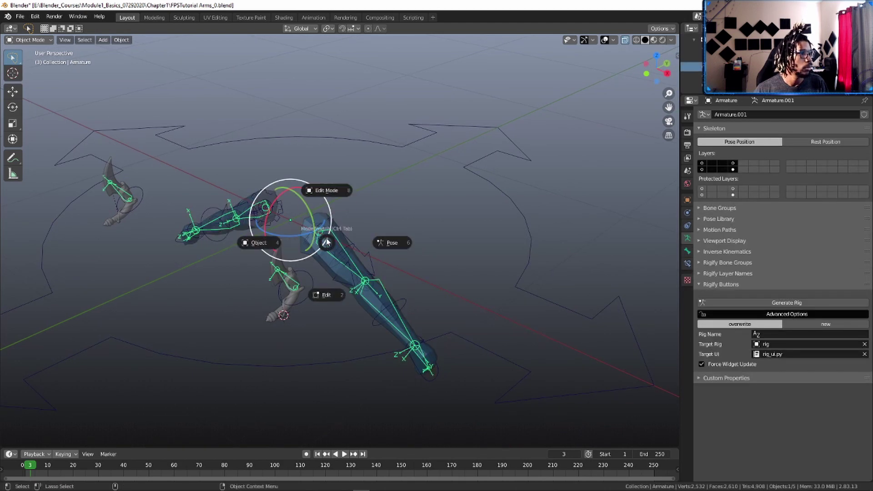
Step: Snap the 3D cursor to the world origin and add a new bone there in the metarig
middle_click_drag(394, 206, 380, 239)
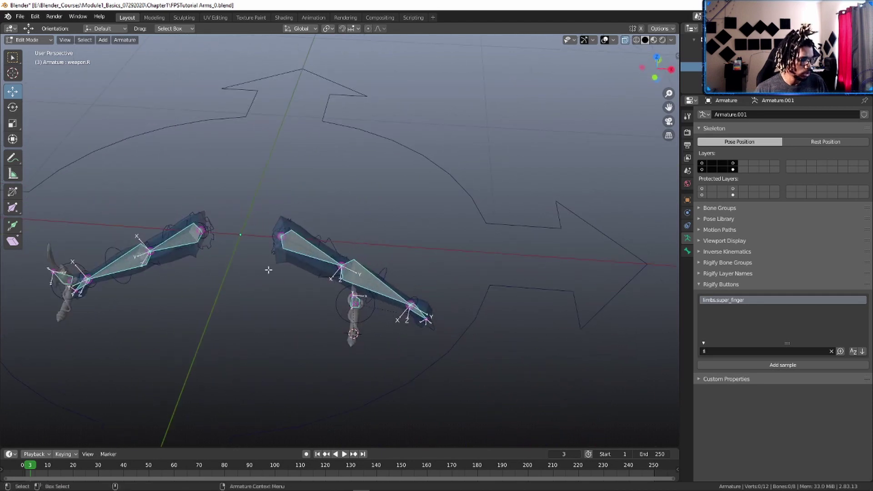
key("shift+s")
left_click(197, 302)
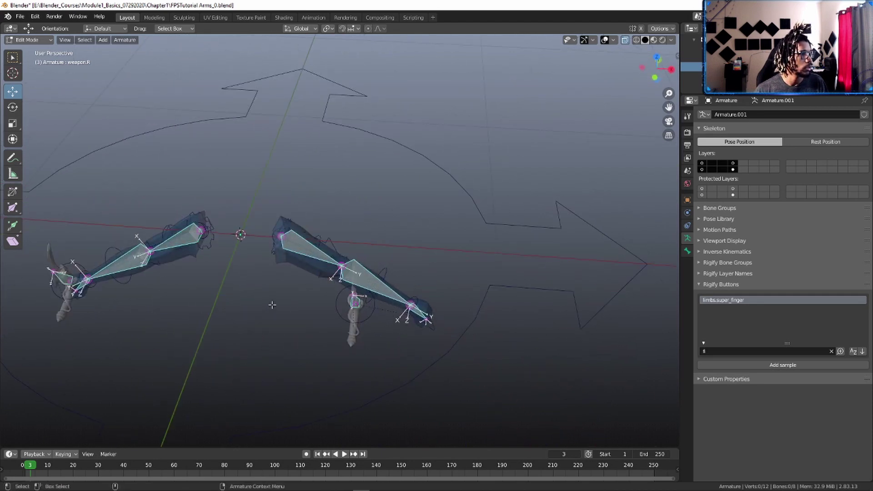
middle_click_drag(197, 301, 210, 390)
key("shift+a")
key("Right")
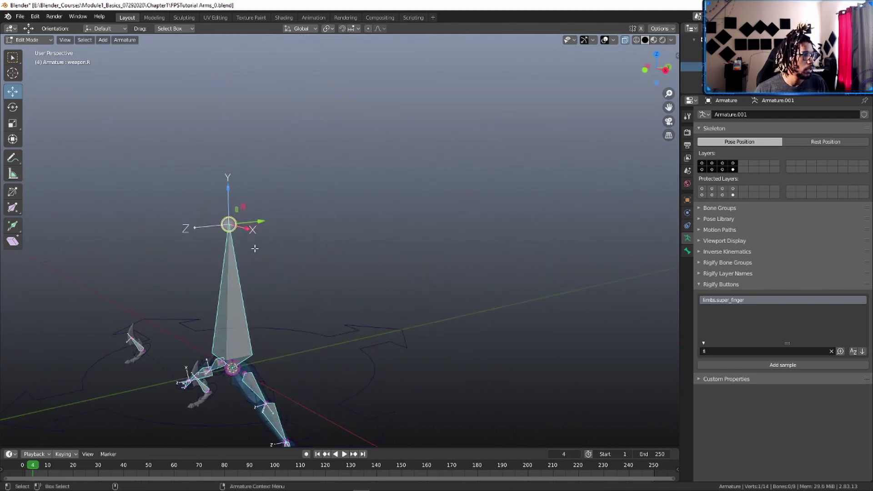
Step: Snap the new bone's tip to the 3D cursor and move it about 0.53 m along the global Y axis
left_click(236, 227)
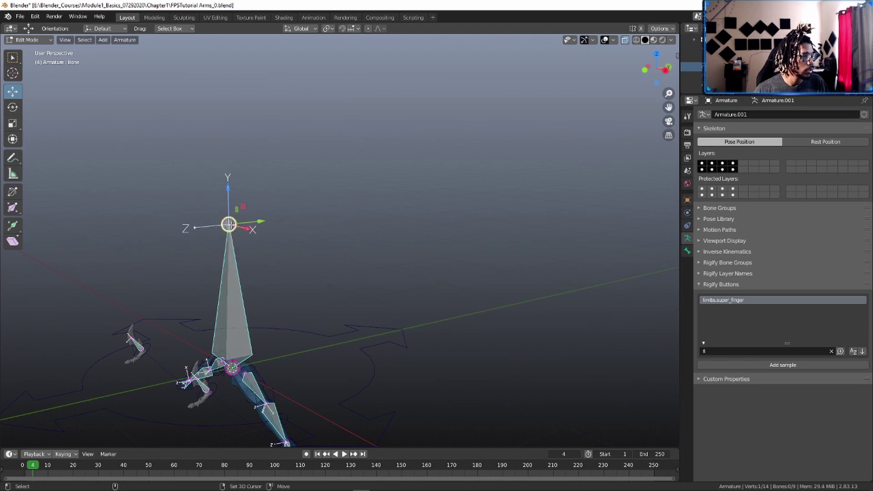
key("shift+s")
key("shift+s")
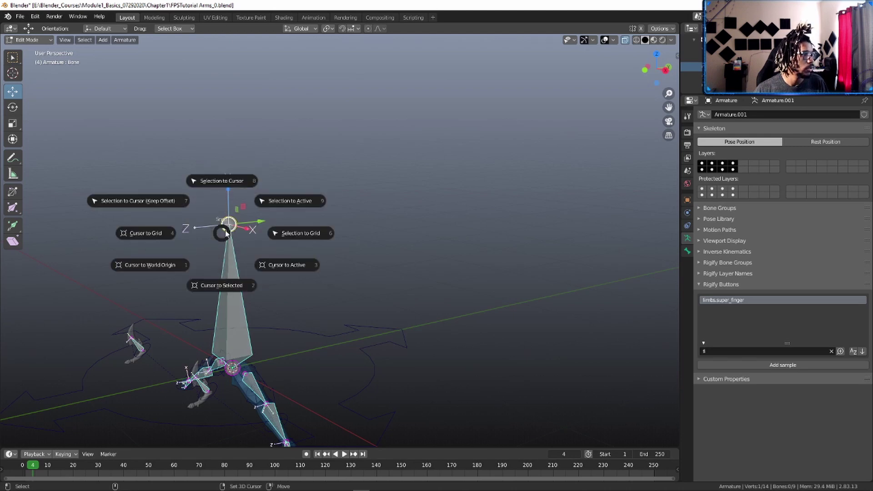
left_click(218, 188)
middle_click_drag(293, 275, 255, 289)
key("g")
key("y")
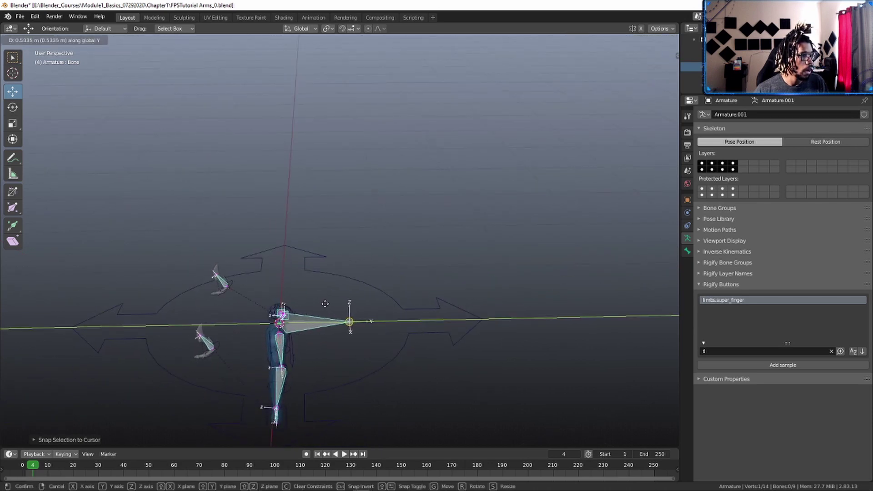
left_click(295, 376)
Step: Rename the new bone at the world origin to Camera_Bone
left_click(315, 325)
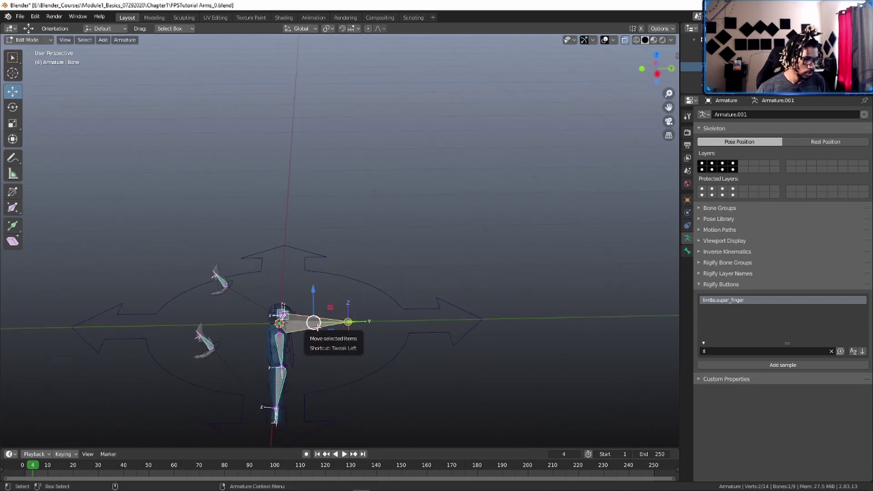
key("F2")
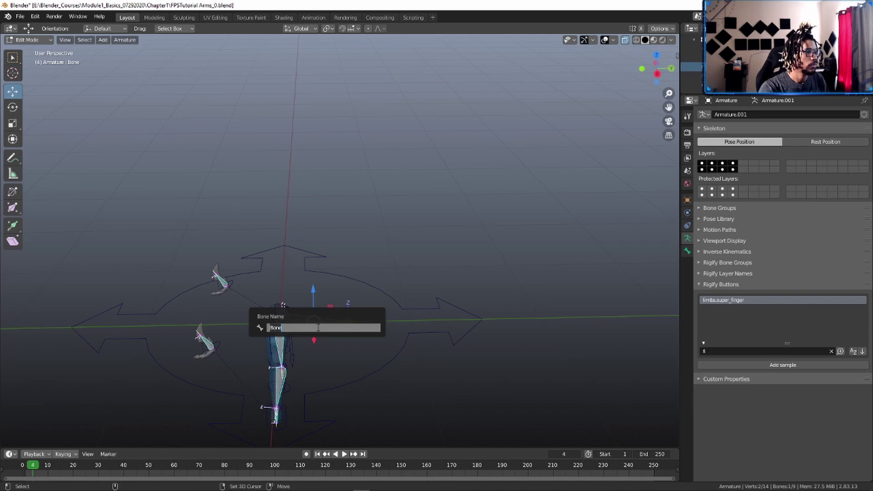
type("Camera")
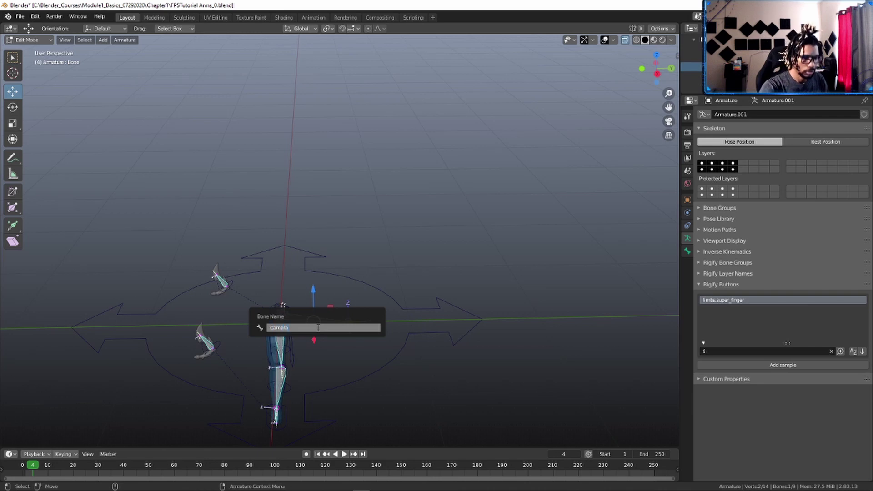
type("_B")
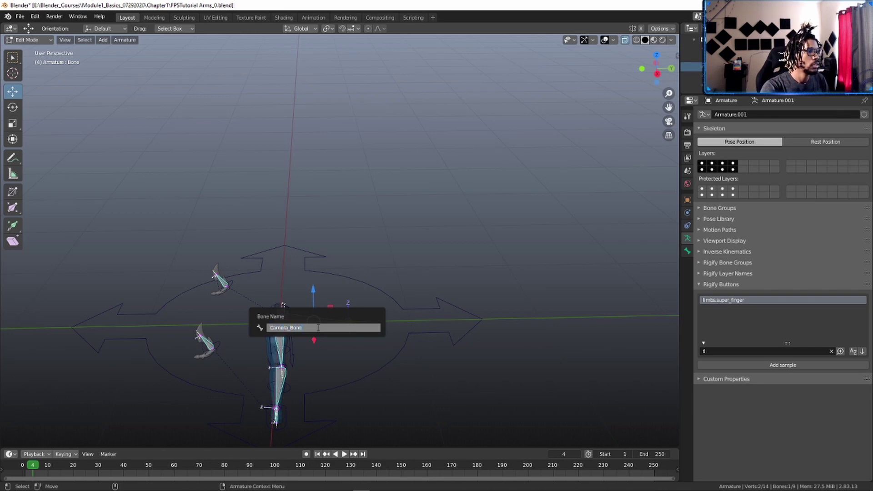
type("one")
key("Return")
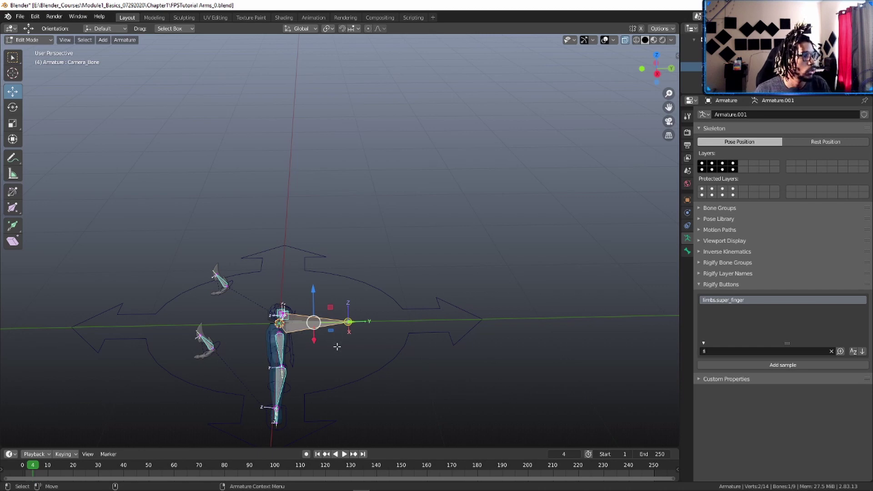
Step: Switch the metarig to Pose Mode and turn off Deform for Camera_Bone
key("ctrl+Tab")
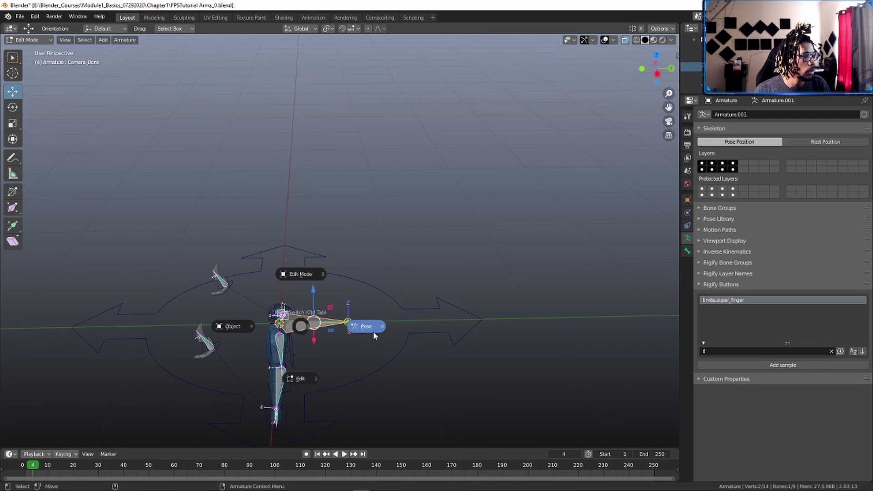
left_click(367, 327)
left_click(688, 251)
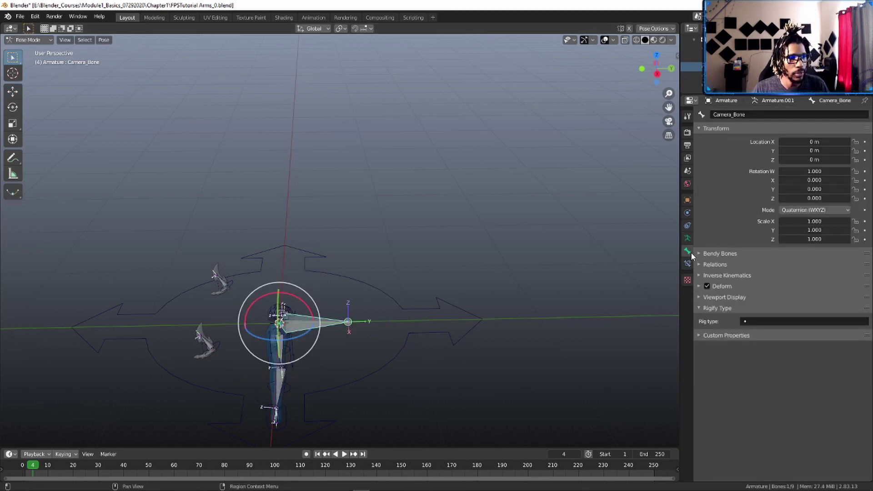
left_click(707, 286)
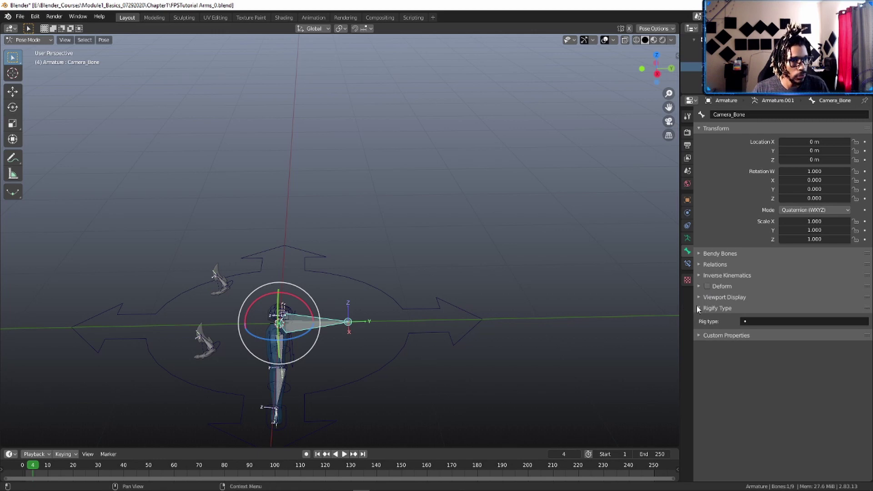
Step: Set the Rigify rig type of Camera_Bone to basic.super_copy
left_click(699, 308)
left_click(699, 308)
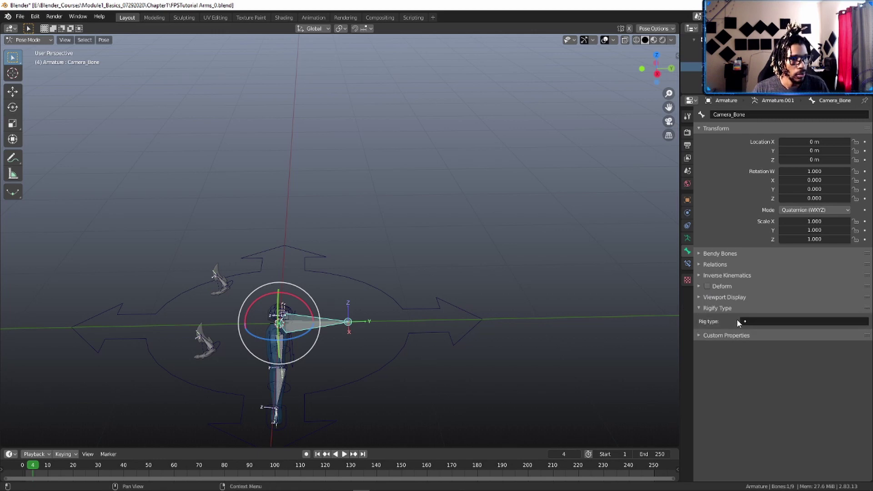
left_click(759, 320)
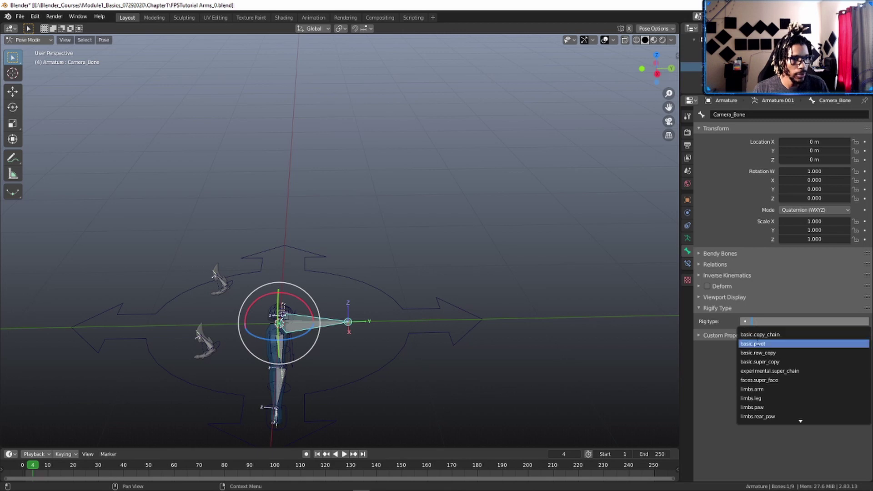
type("copy")
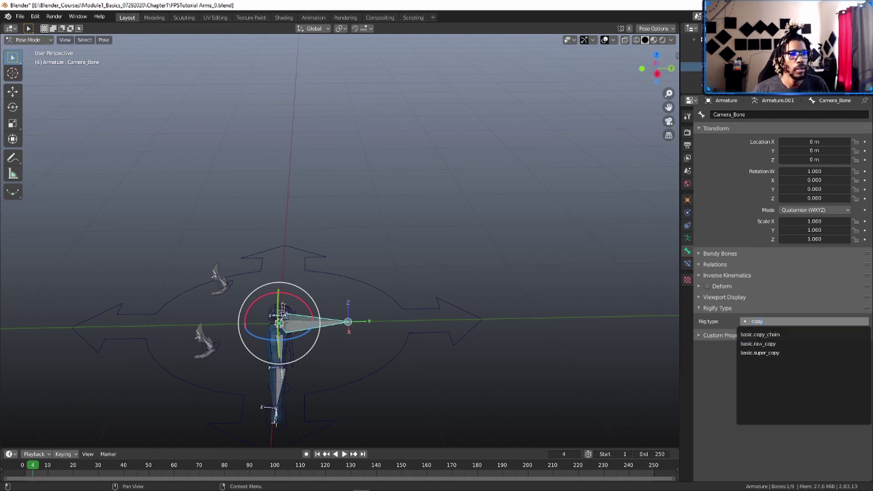
left_click(771, 353)
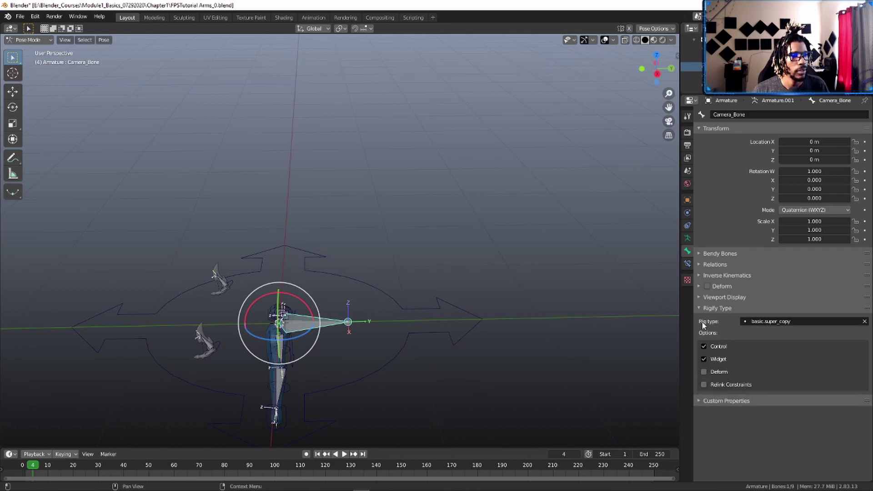
left_click(701, 309)
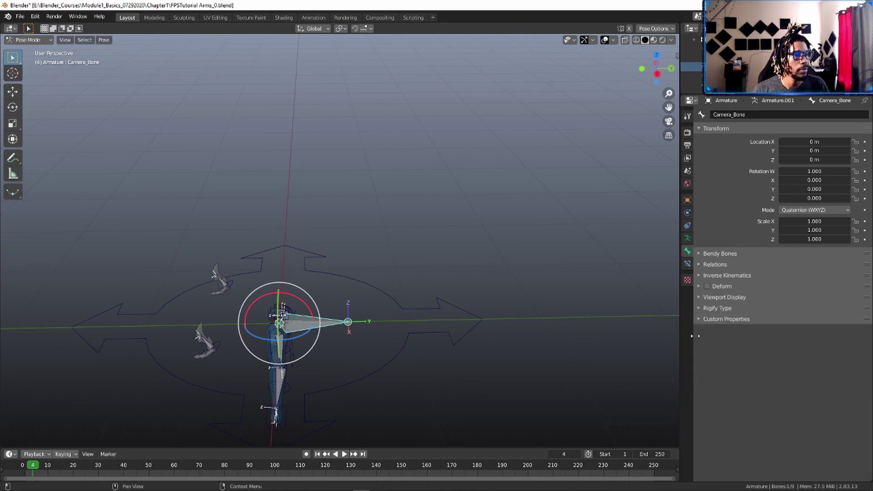
left_click(699, 308)
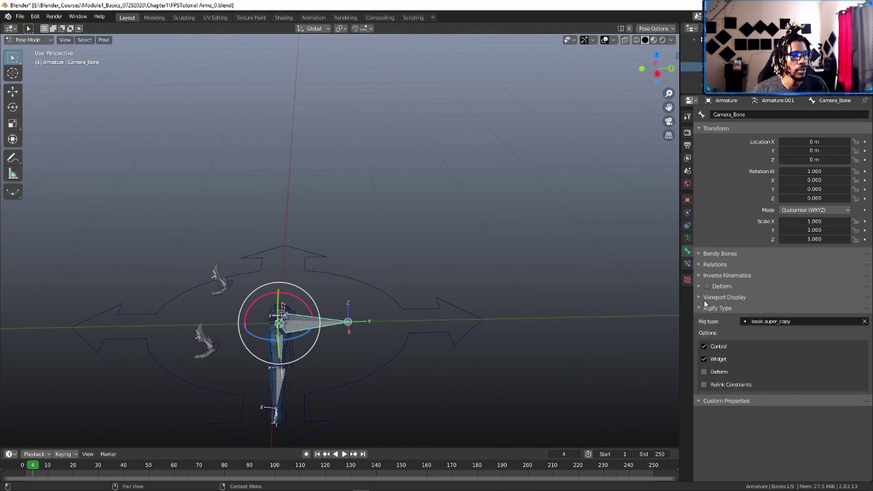
left_click(699, 307)
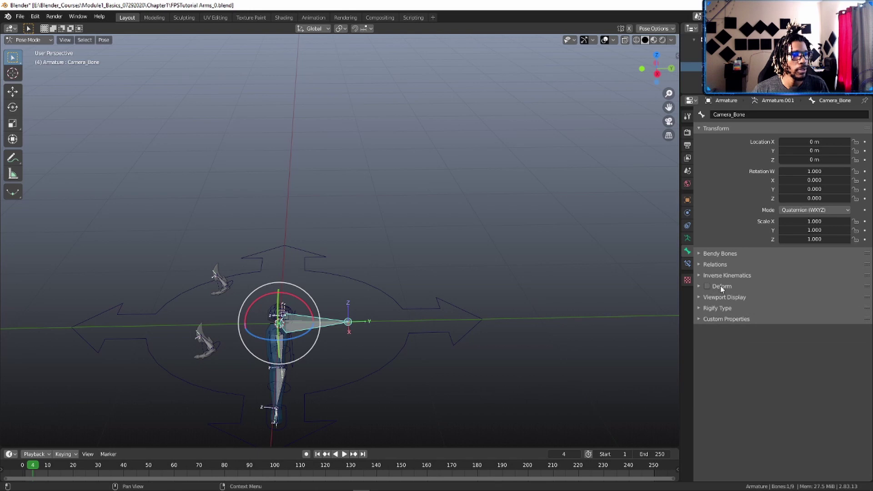
Step: Try rotating Camera_Bone and undo it, check the Deform setting of both weapon bones, and reselect Camera_Bone
left_click_drag(291, 339, 273, 346)
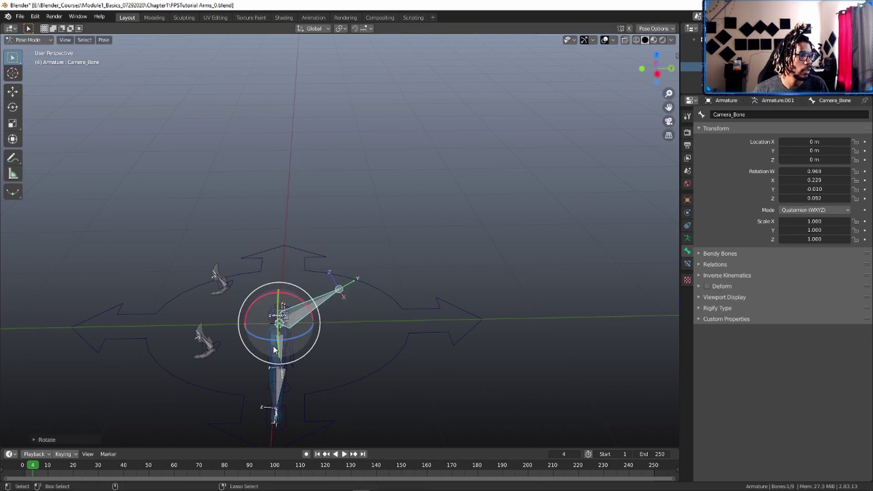
key("ctrl+z")
middle_click_drag(234, 350, 267, 337)
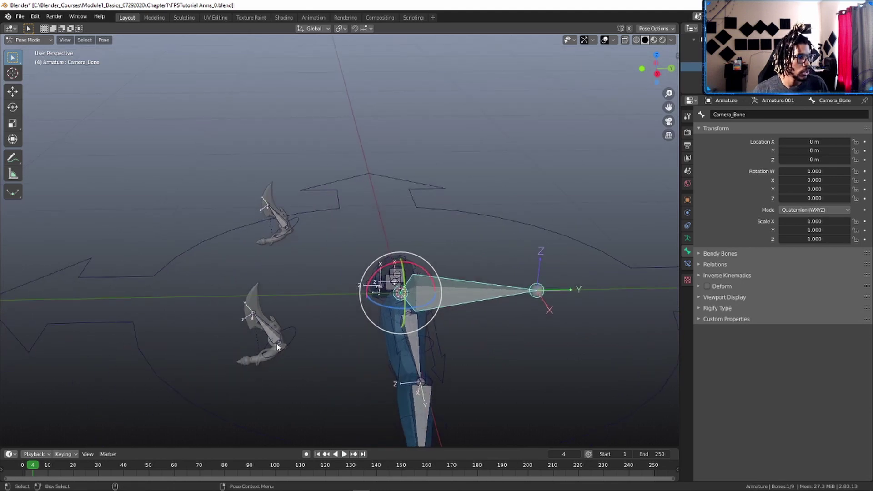
left_click(273, 338)
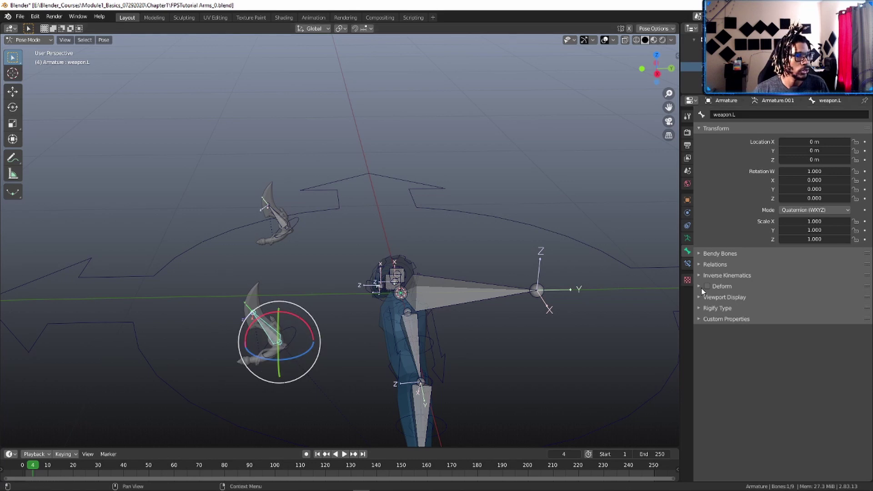
left_click(280, 222)
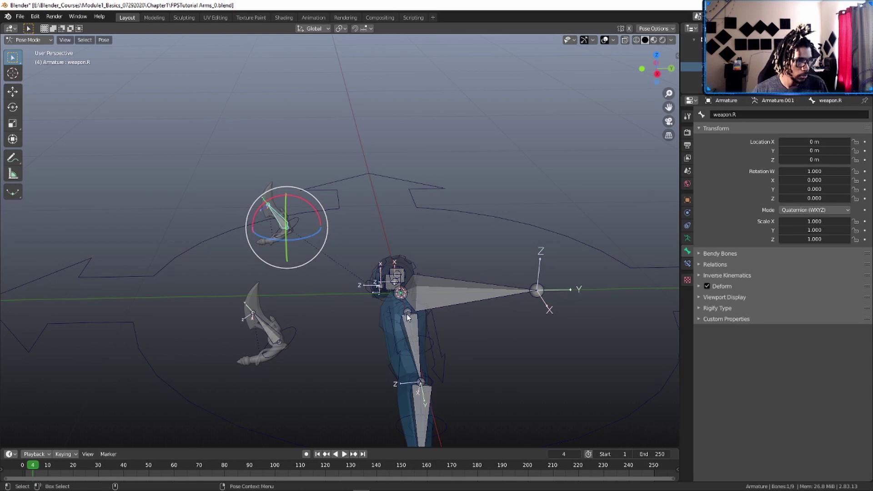
middle_click_drag(407, 317, 333, 360)
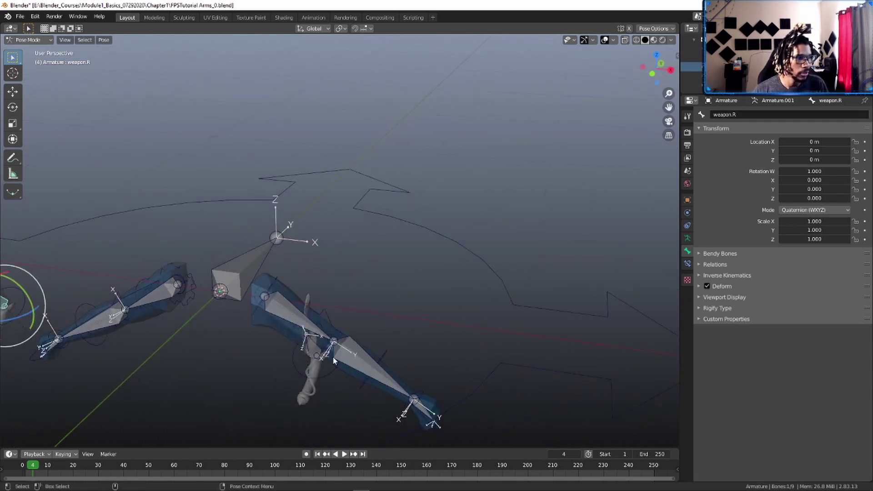
left_click(405, 311)
left_click(235, 272)
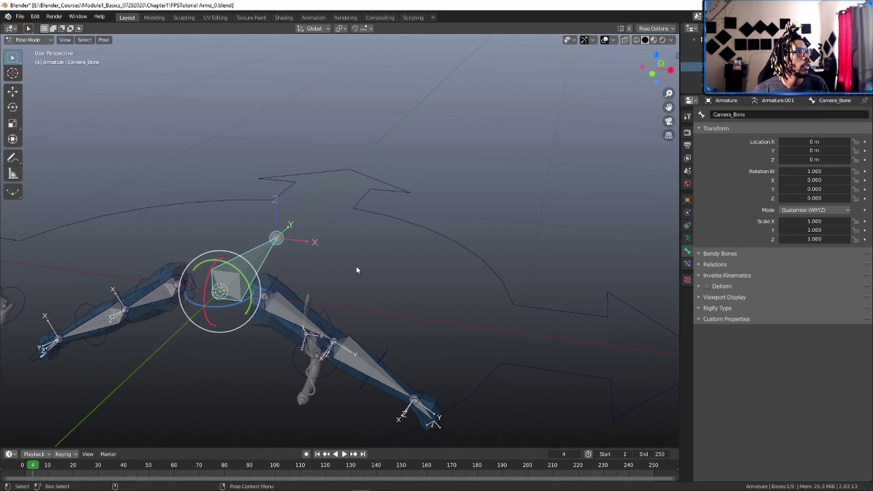
Step: Regenerate the Rigify control rig from the metarig, overwriting the existing target rig
key("ctrl+Tab")
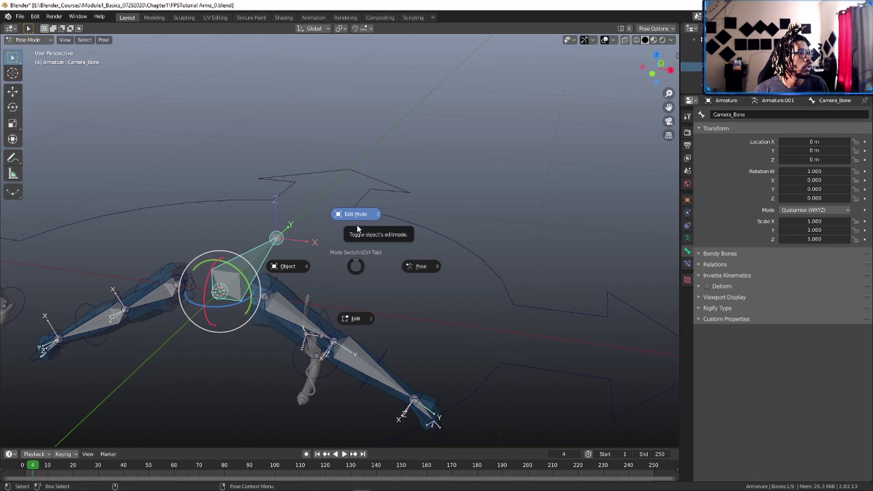
left_click(364, 252)
left_click(687, 238)
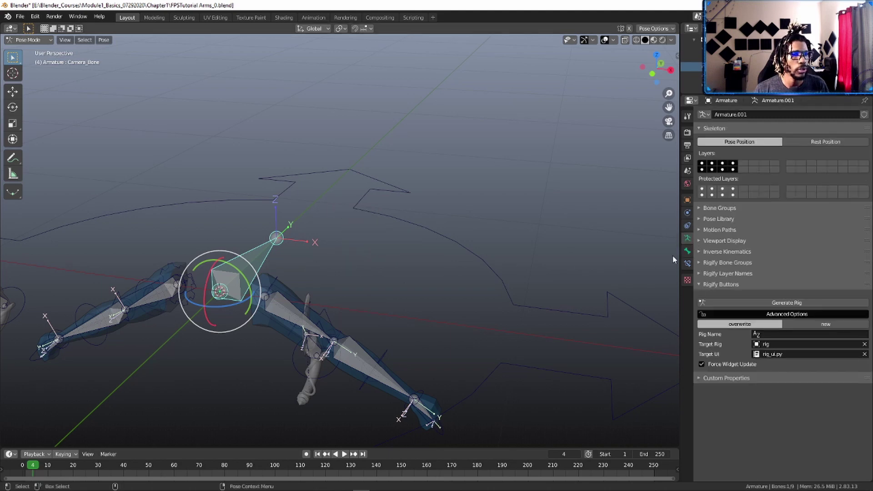
left_click(745, 303)
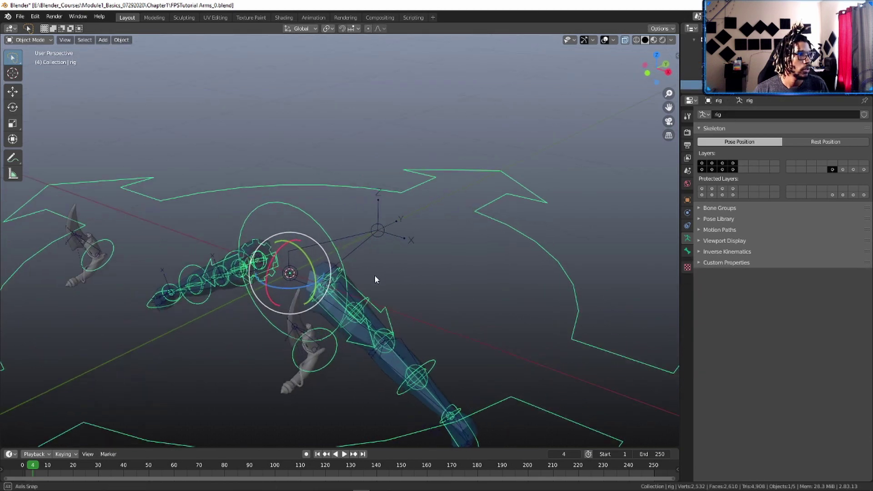
Step: Move the metarig's Camera_Bone to the fifth bone layer in Edit Mode and return to Object Mode
middle_click_drag(344, 253, 380, 250)
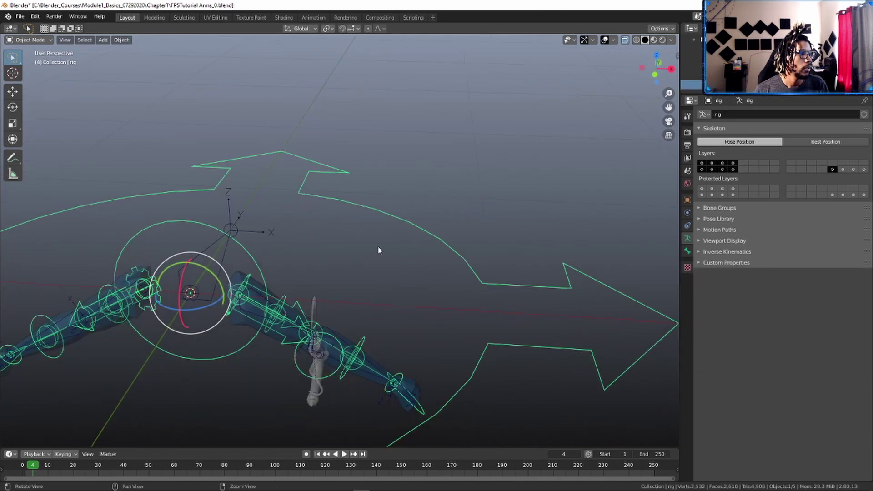
left_click(207, 248)
key("m")
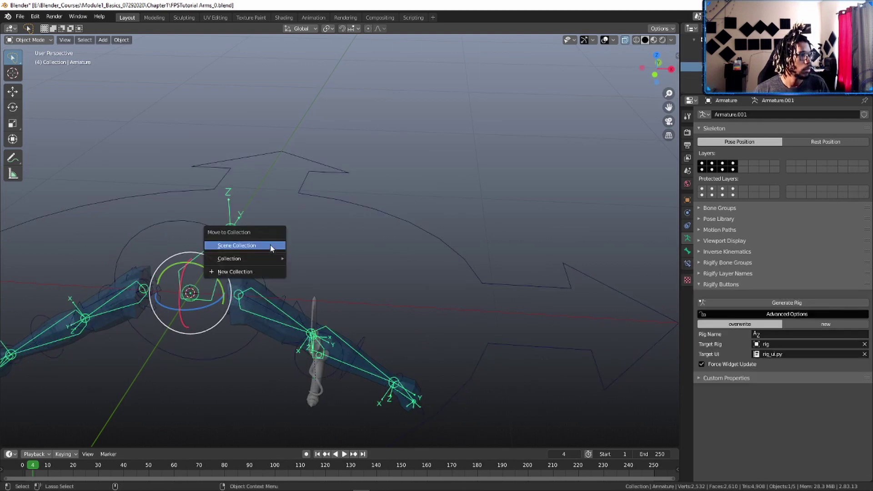
key("Escape")
key("ctrl+Tab")
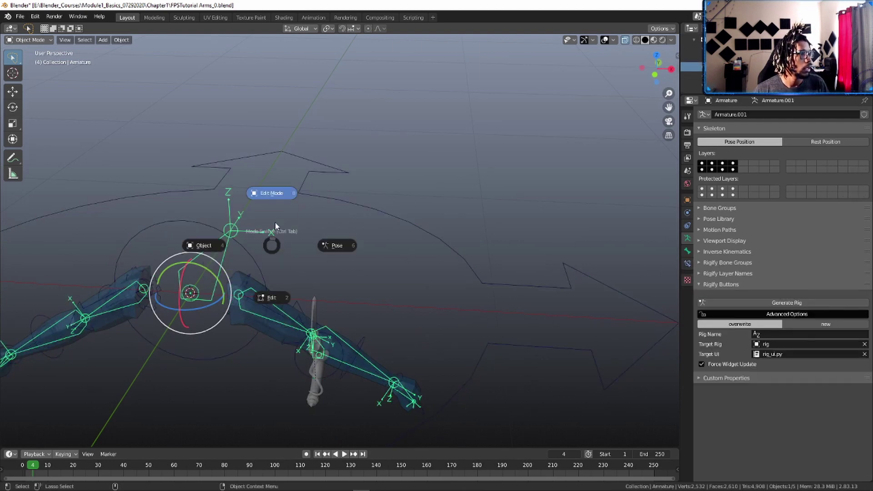
left_click(275, 222)
key("m")
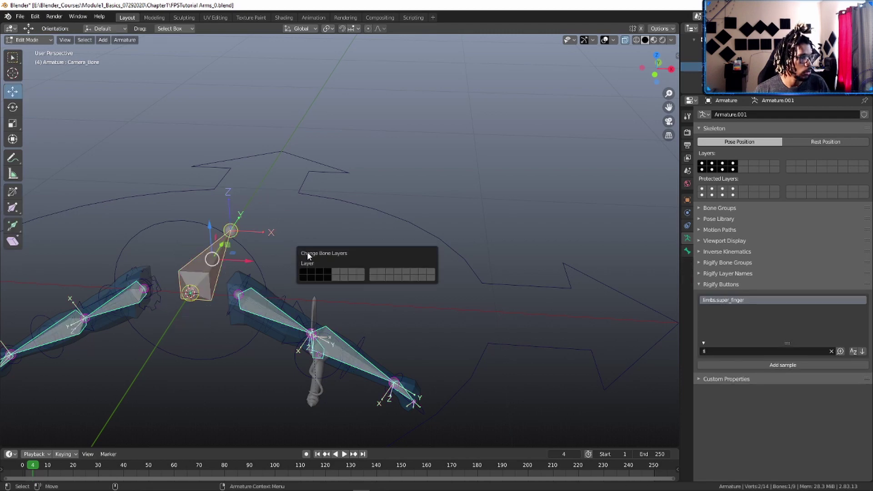
left_click(337, 270)
middle_click_drag(321, 255, 390, 172)
key("ctrl+Tab")
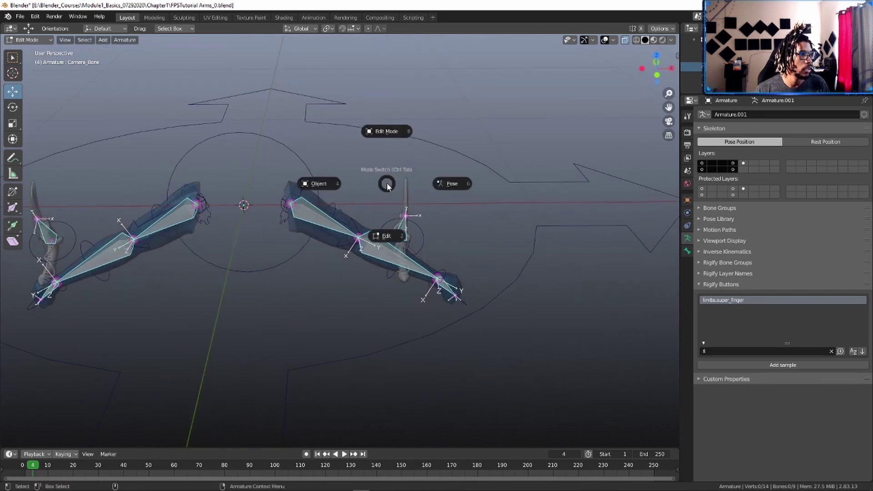
left_click(339, 197)
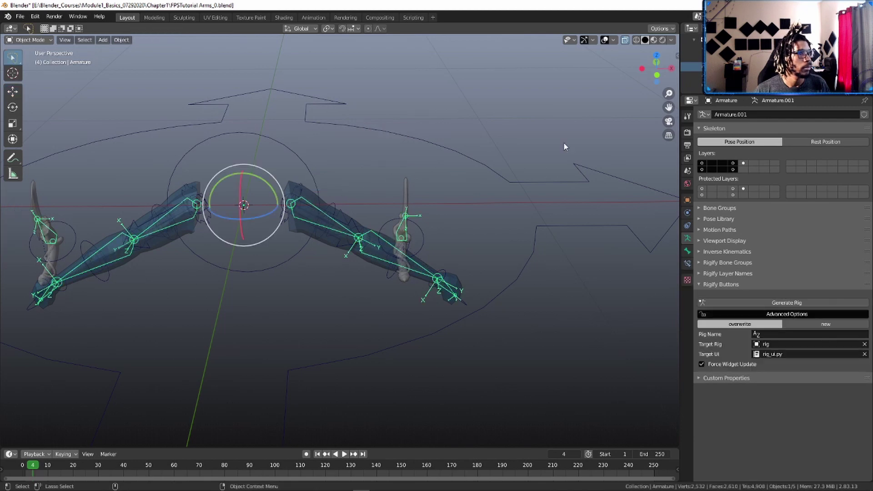
Step: Select the Camera object and make it visible in the viewport
left_click(691, 76)
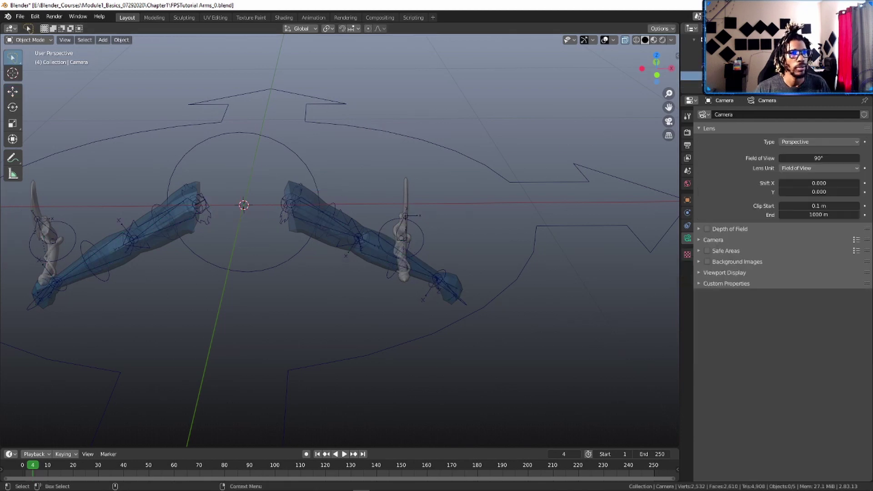
left_click(858, 76)
key("ctrl+z")
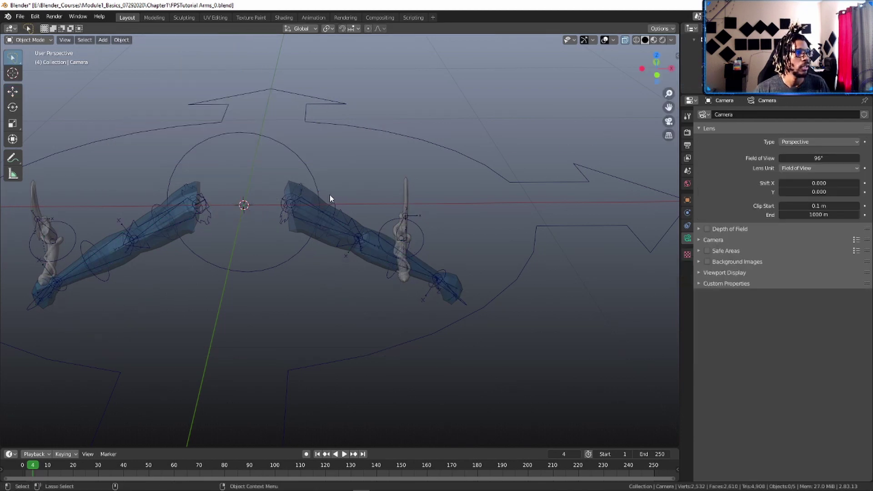
left_click(857, 76)
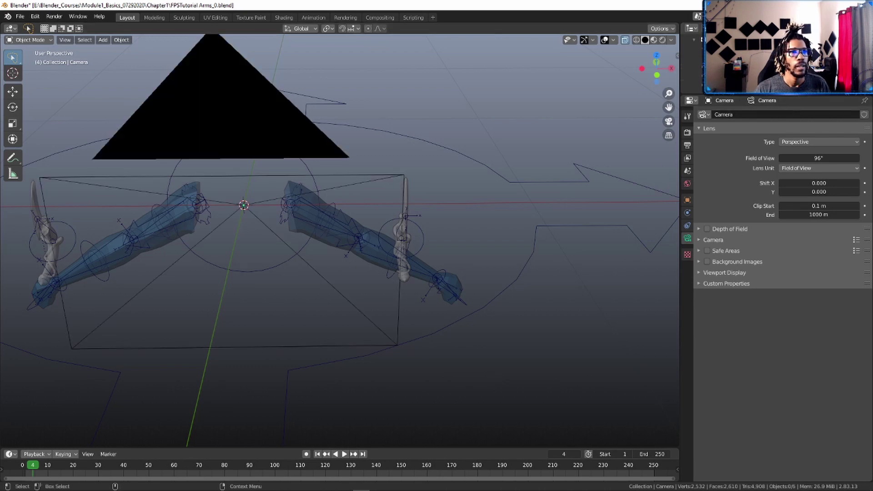
Step: Add a Child Of constraint to the Camera with target rig and bone Camera_Bone, and set its inverse
left_click(687, 226)
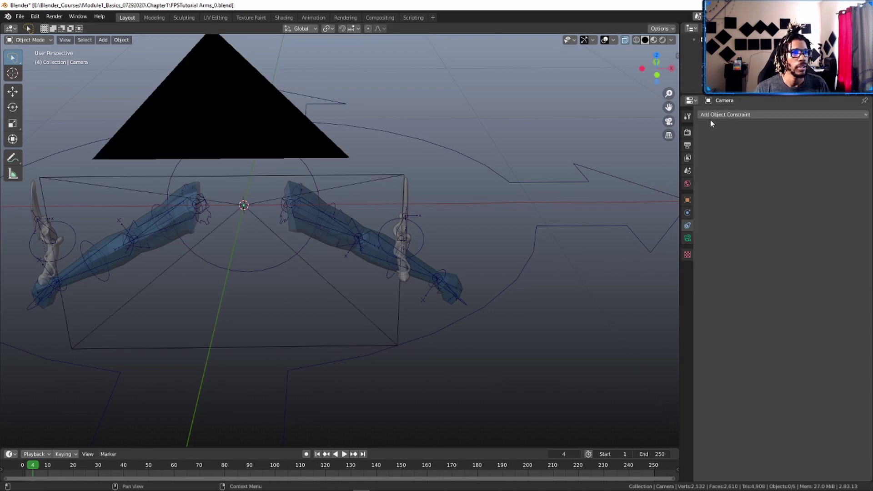
left_click(723, 116)
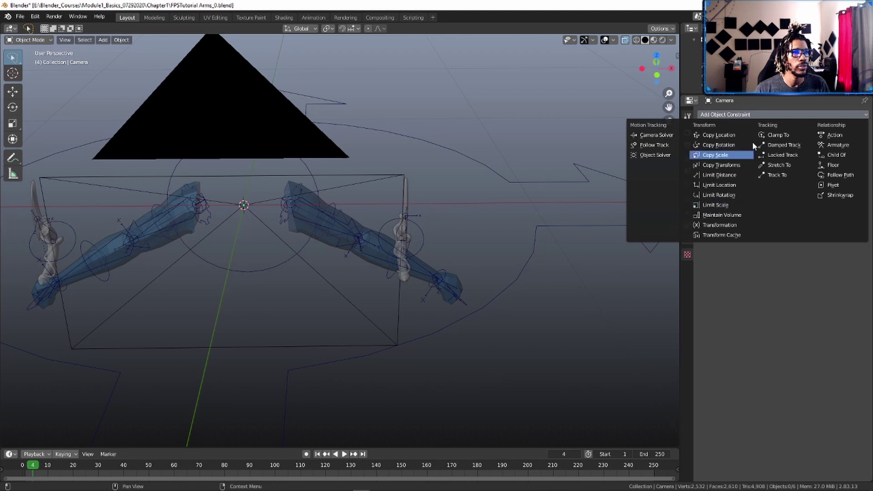
left_click(833, 156)
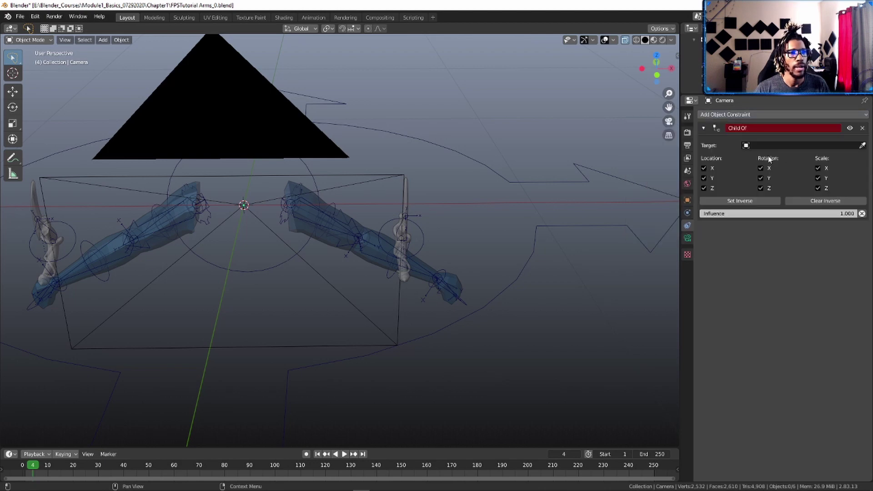
left_click(794, 145)
left_click(764, 186)
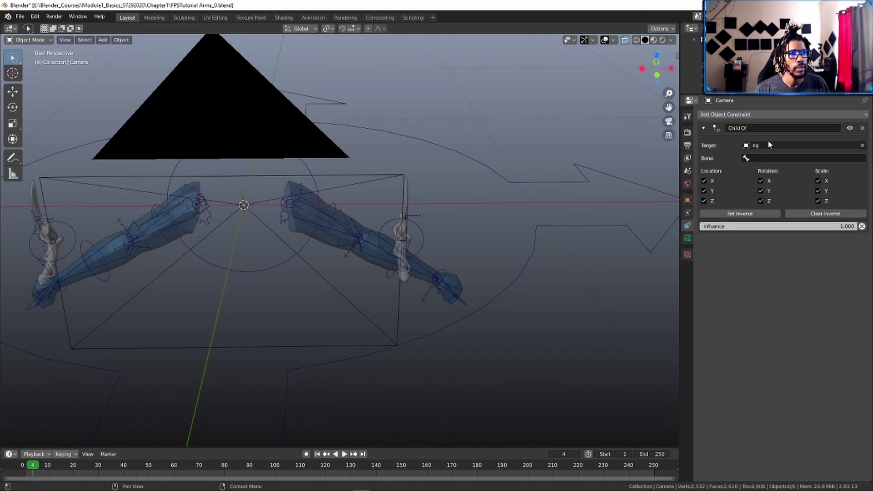
left_click(768, 158)
left_click(751, 172)
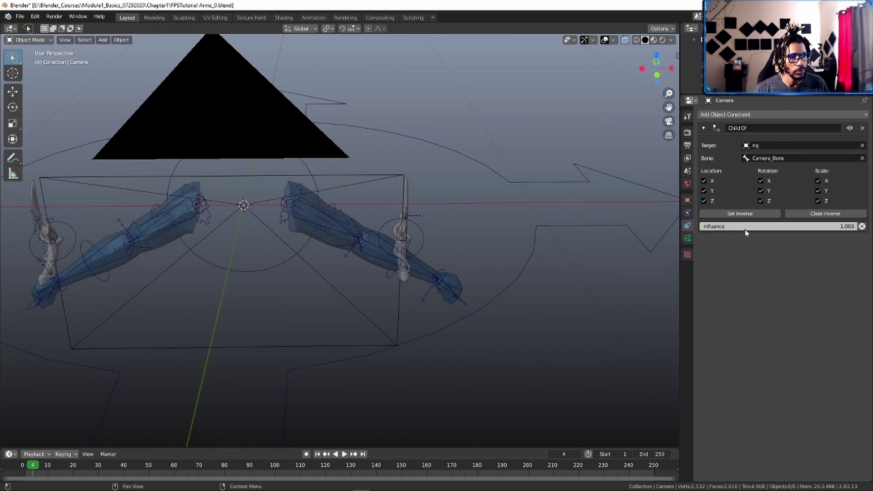
left_click(745, 228)
left_click(740, 213)
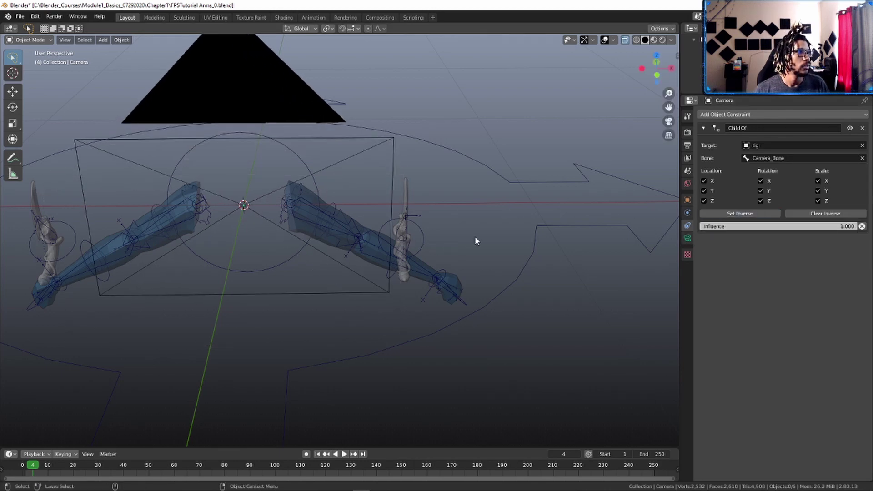
Step: Undo the latest constraint changes, reassign Camera_Bone as the target bone, and set the inverse again
middle_click_drag(475, 238, 396, 243)
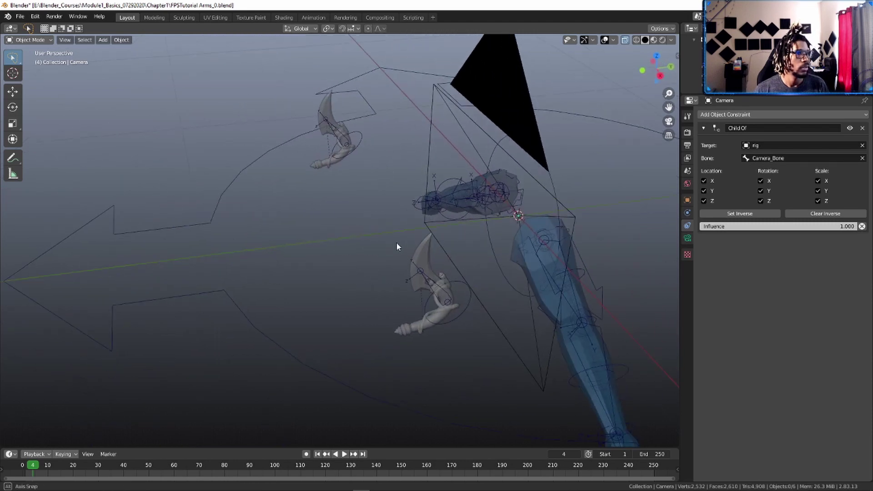
key("ctrl+z")
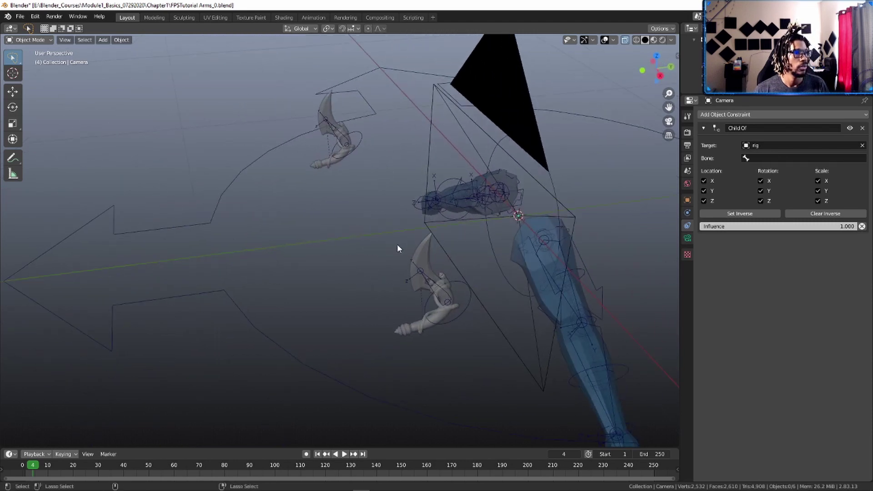
left_click(748, 158)
left_click(736, 209)
left_click(736, 216)
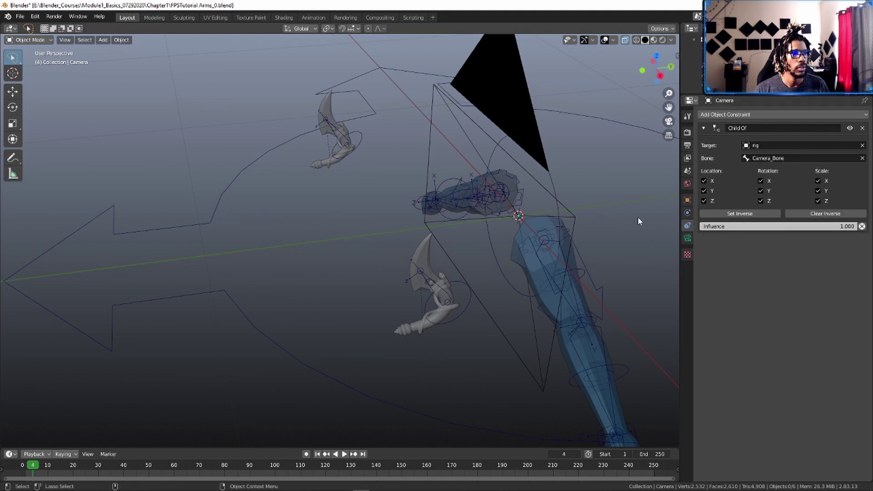
Step: Set the Camera's field of view to 90 degrees
left_click_drag(557, 207, 465, 211)
middle_click_drag(454, 212, 421, 212)
key("r")
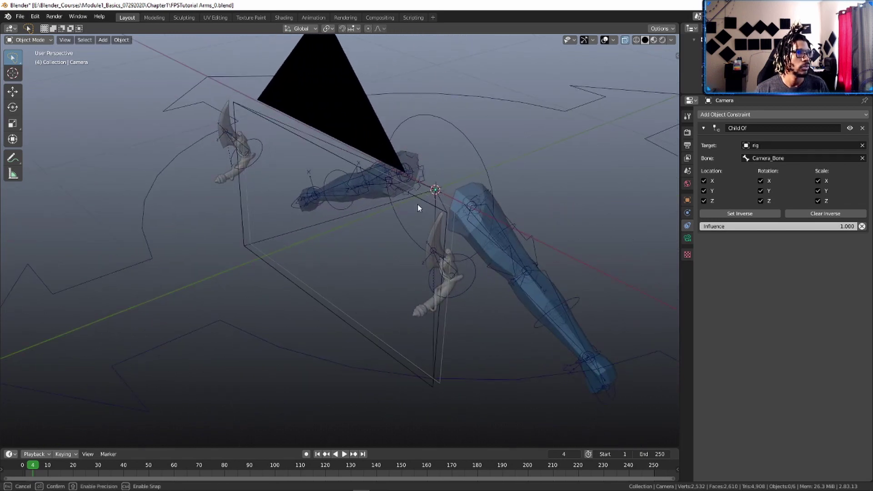
left_click(455, 181)
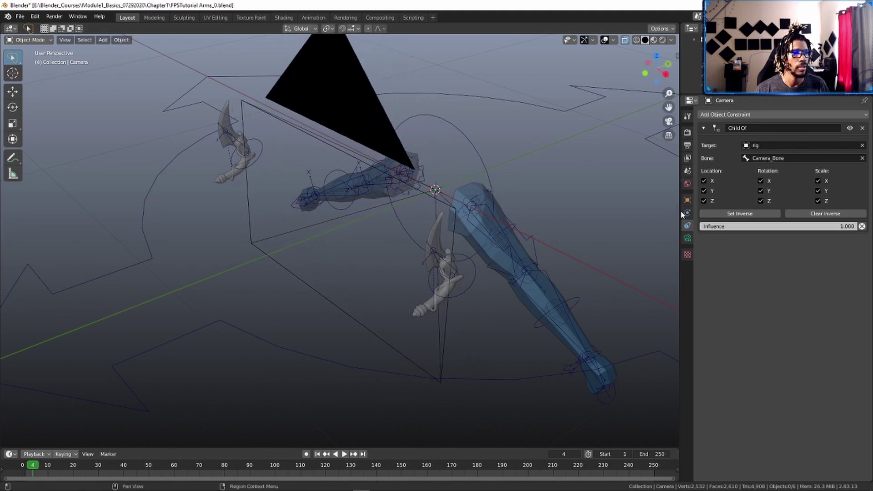
left_click(688, 238)
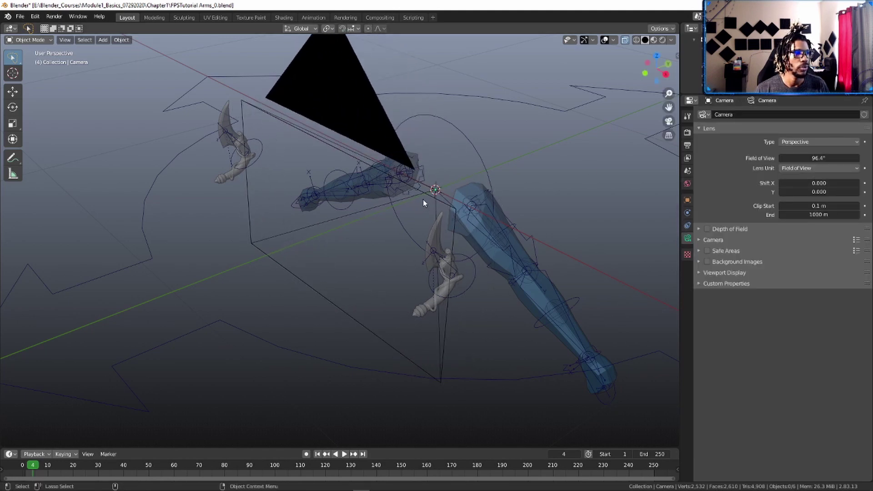
left_click_drag(819, 158, 757, 158)
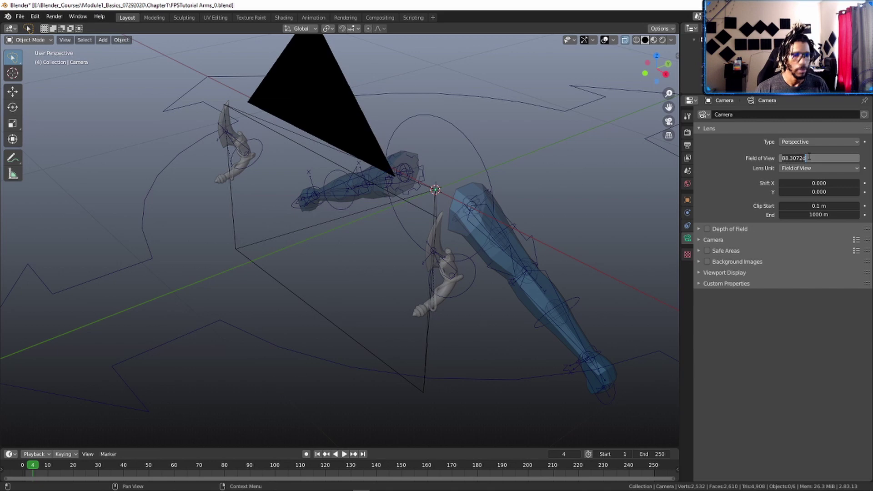
type("0")
key("Return")
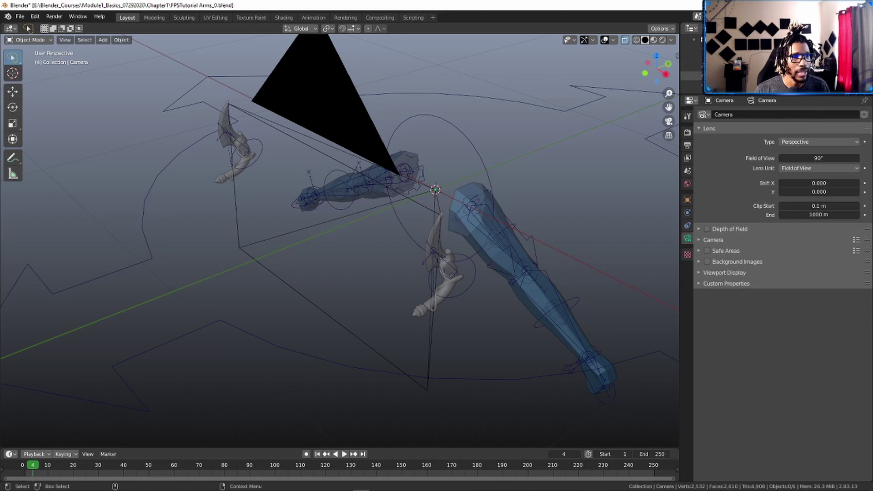
Step: Split the 3D viewport into two side-by-side views and show one of them through the camera
middle_click_drag(469, 130, 411, 89)
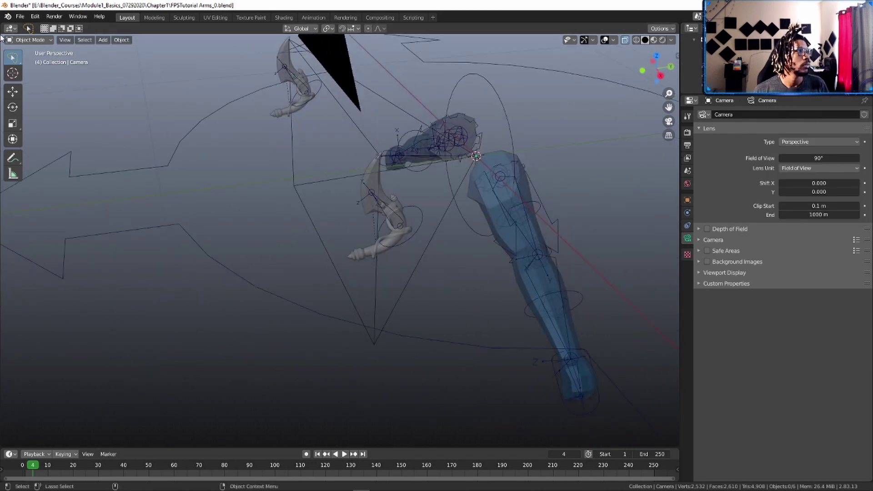
left_click_drag(2, 25, 368, 123)
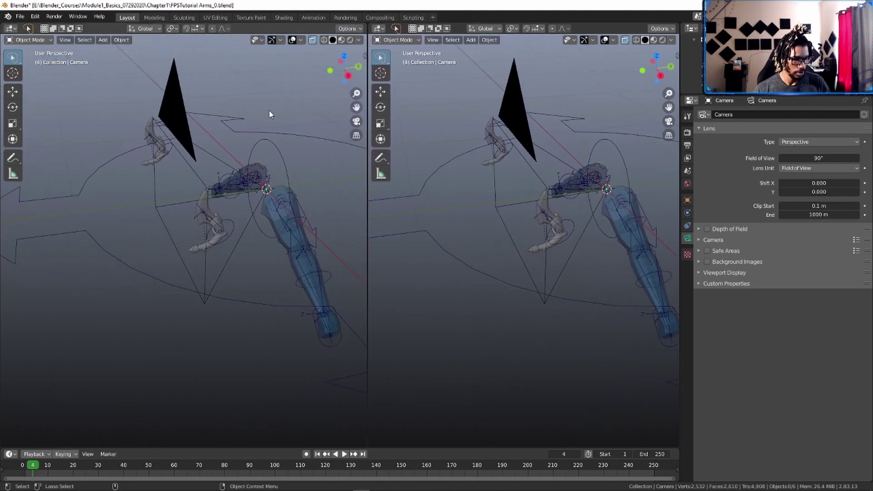
key("KP_0")
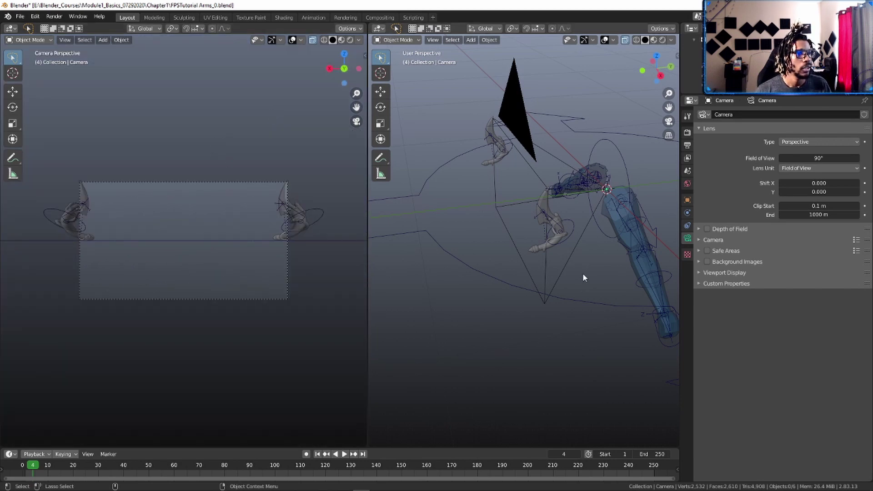
Step: Put the rig in Pose Mode and move the hand_ik.L control forward in front of the camera
middle_click_drag(583, 273, 530, 247)
middle_click_drag(567, 271, 577, 271)
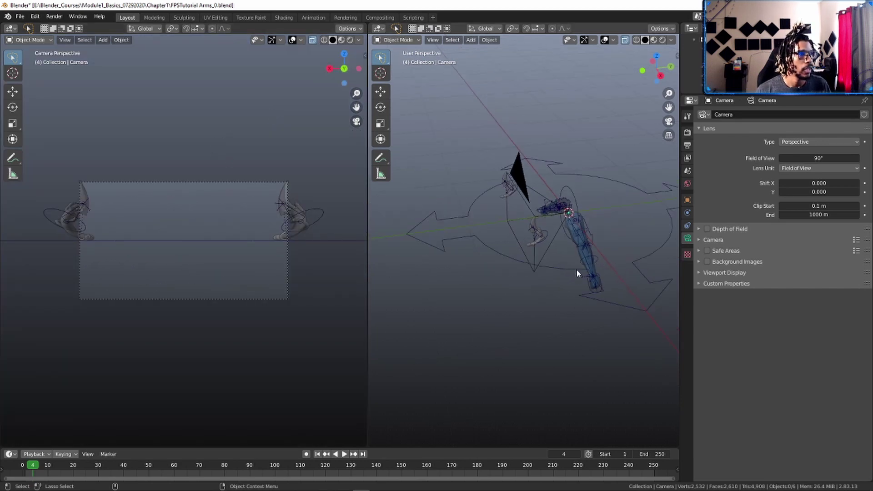
left_click(623, 187)
key("ctrl+Tab")
left_click(588, 300)
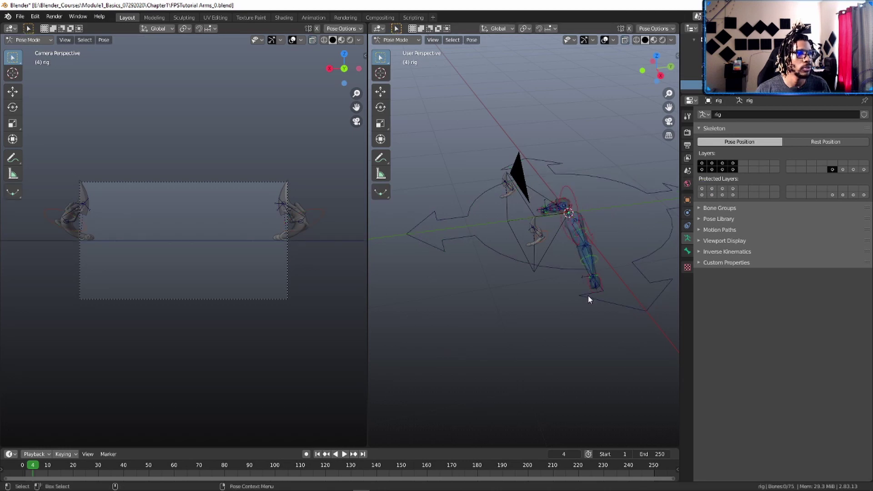
key("c")
left_click(585, 277)
key("Escape")
key("g")
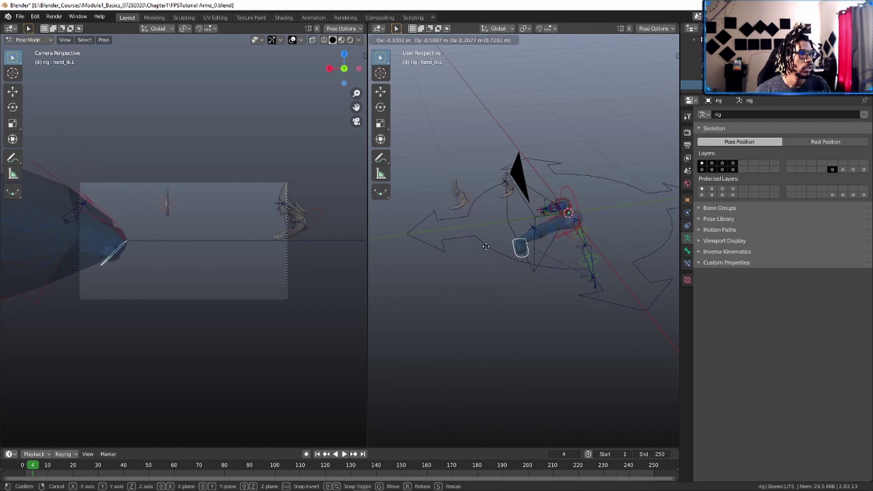
left_click(500, 231)
Step: Adjust the left hand pose within the camera frame and rotate the weapon.L bone freely with the trackball
scroll(168, 269, "up", 3)
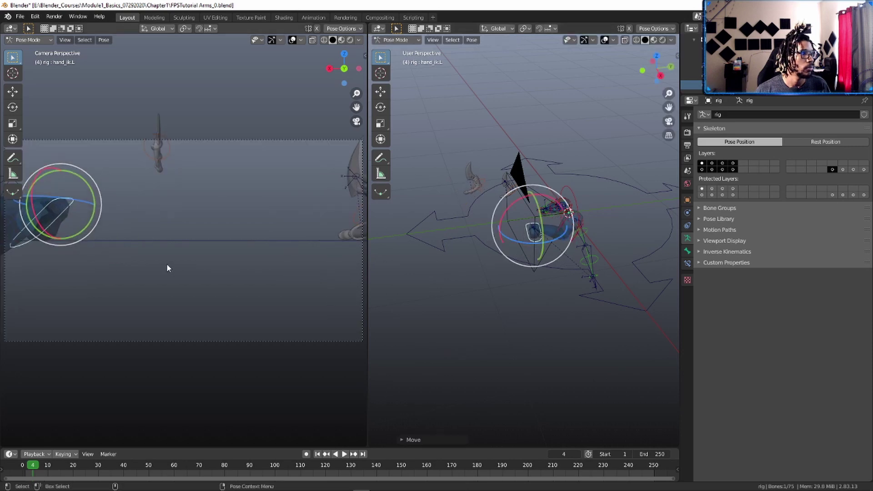
scroll(168, 269, "down", 2)
scroll(168, 268, "up", 2)
middle_click_drag(411, 275, 543, 218)
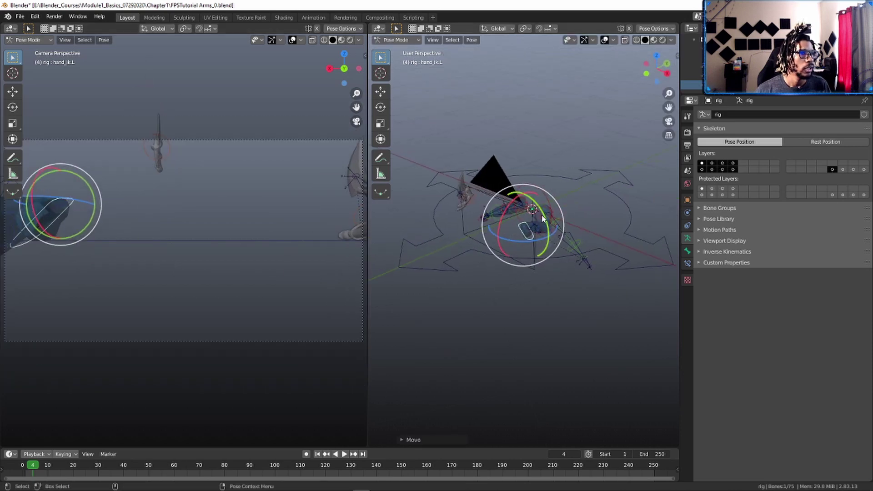
left_click_drag(542, 218, 505, 223)
left_click(575, 237)
scroll(510, 232, "up", 4)
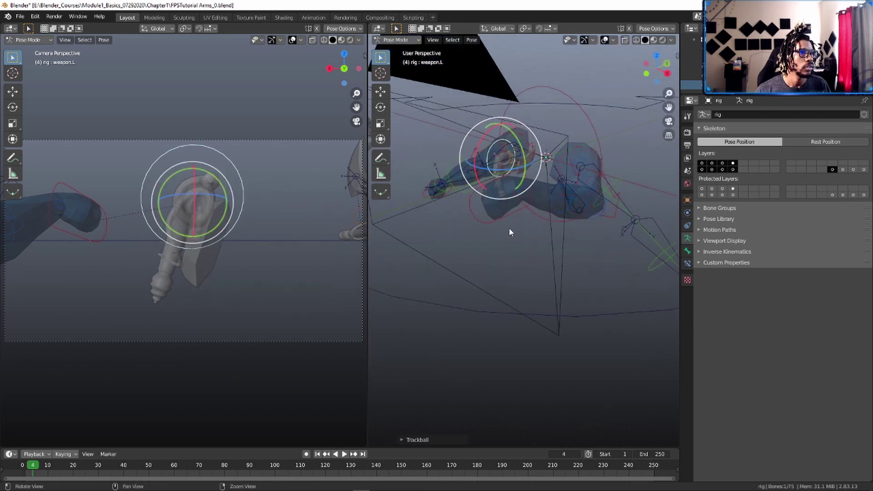
Step: Advance to frame 7, move the weapon.L bone to the left hand, and rotate the dagger upright beside it
middle_click_drag(509, 232, 502, 206)
key("Right")
key("Right")
key("Right")
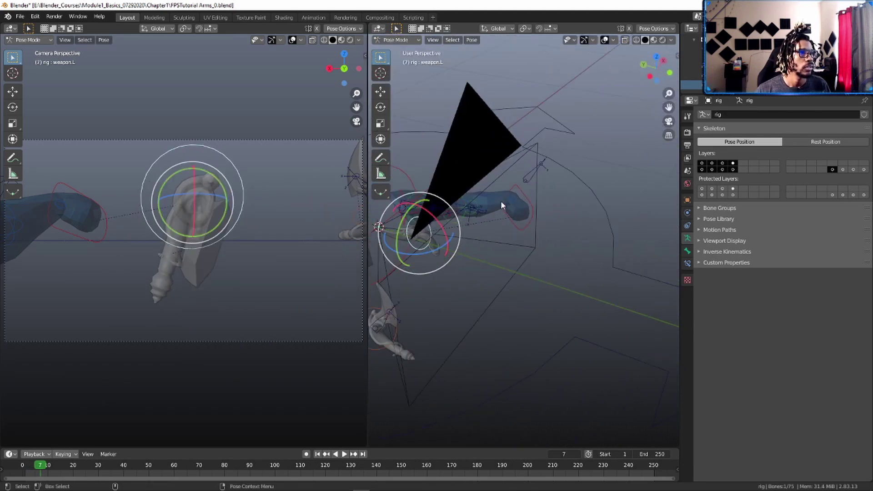
key("g")
key("Escape")
key("g")
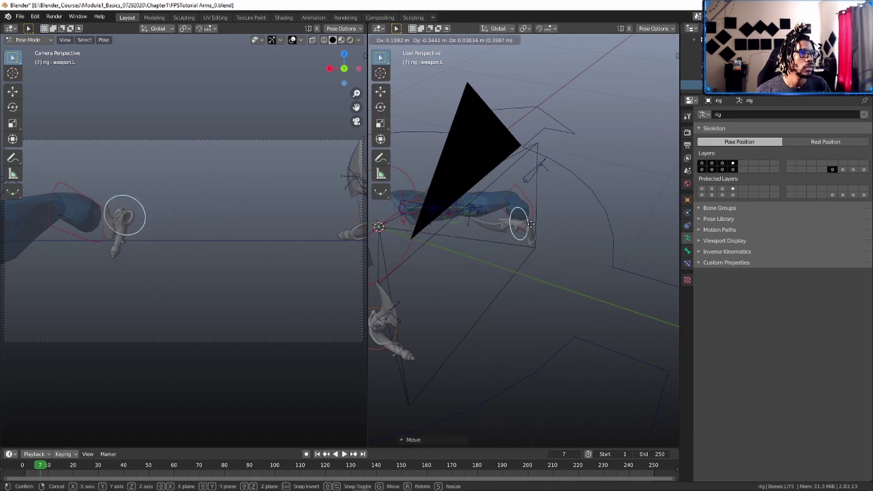
key("r")
key("r")
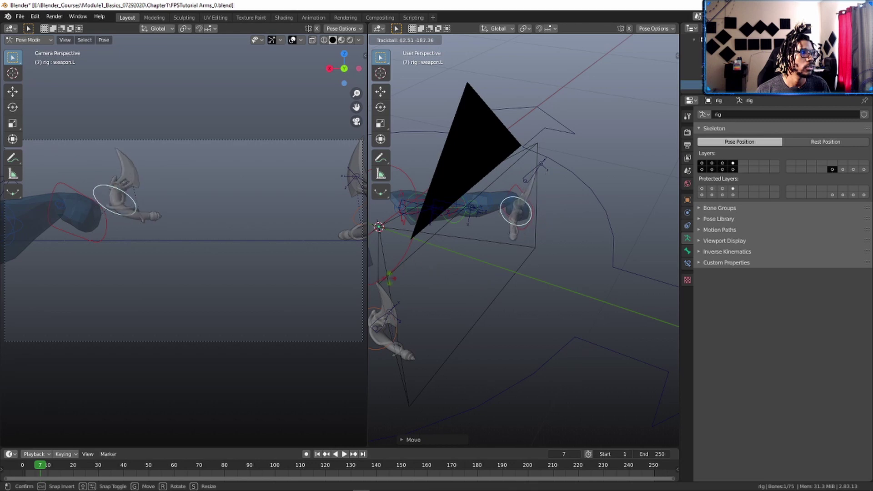
left_click(412, 254)
key("g")
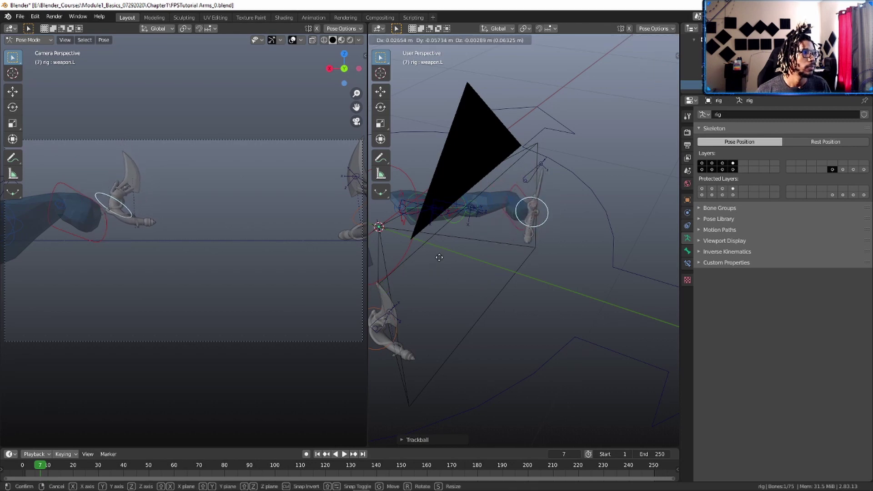
right_click(453, 258)
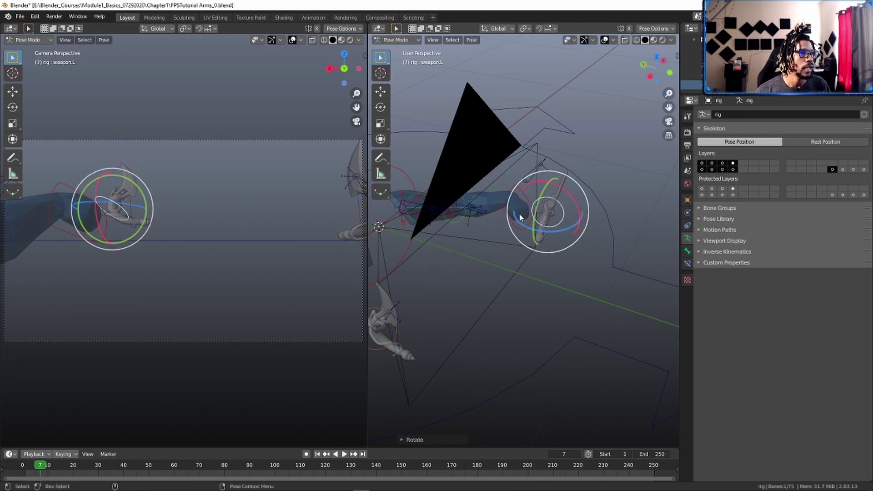
Step: Move the hand_ik.L control closer to the camera and deselect all bones
left_click(528, 199)
key("g")
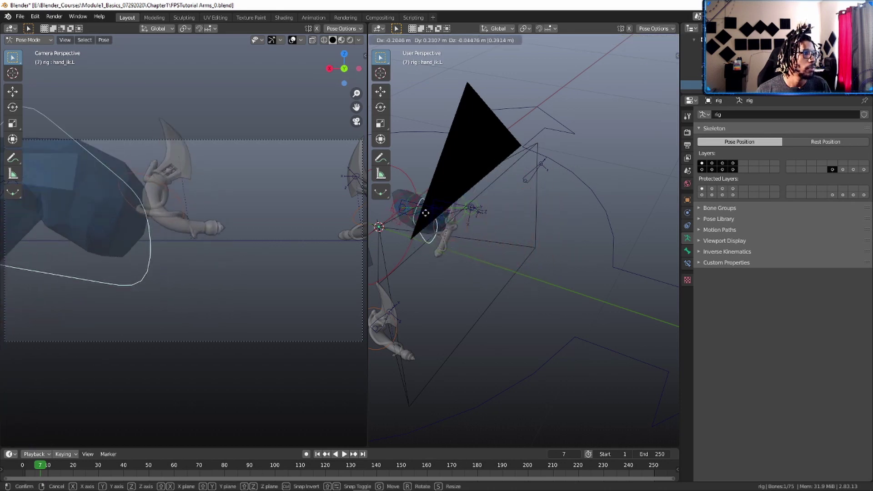
left_click(434, 226)
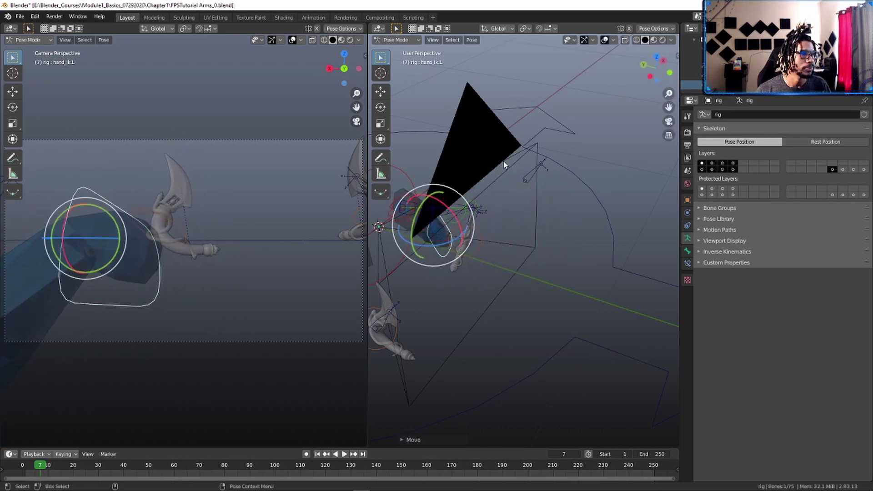
key("alt+a")
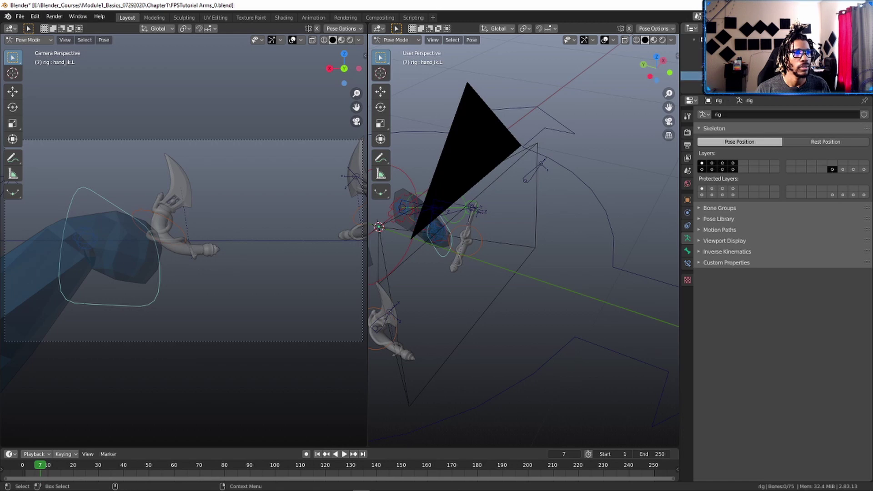
Step: Return the rig to Object Mode and select the Camera object
left_click(692, 75)
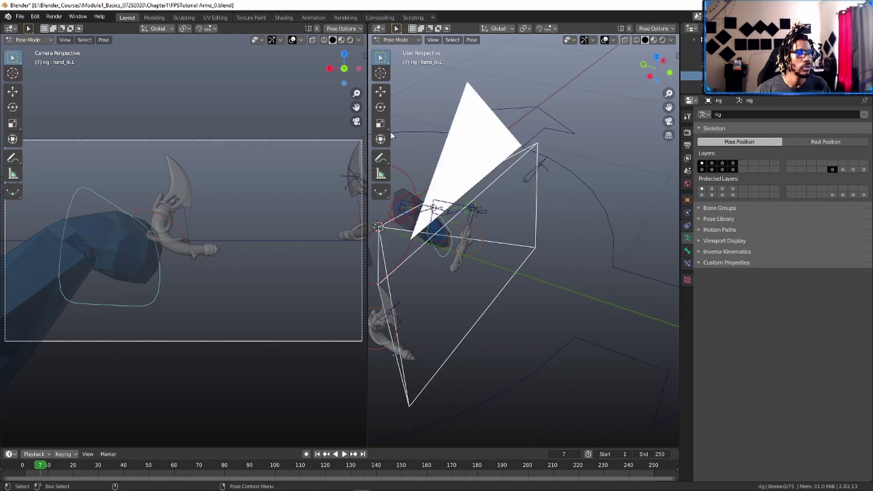
key("ctrl+Tab")
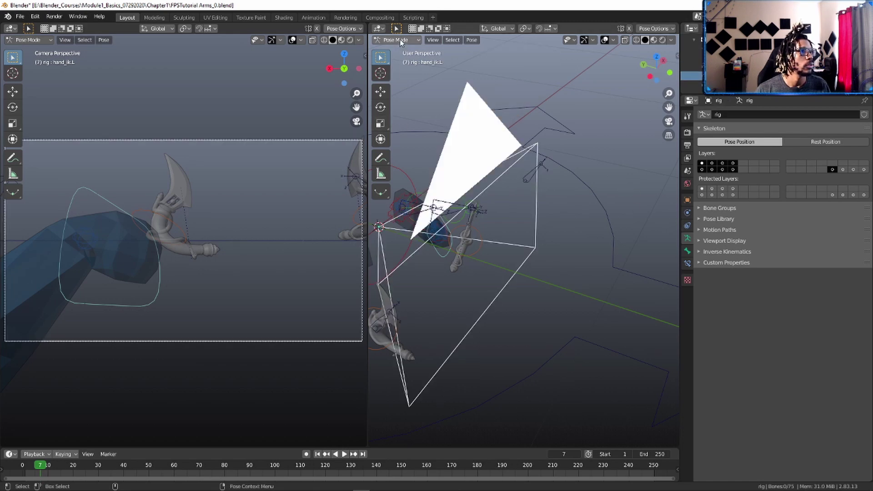
left_click(395, 40)
left_click(398, 51)
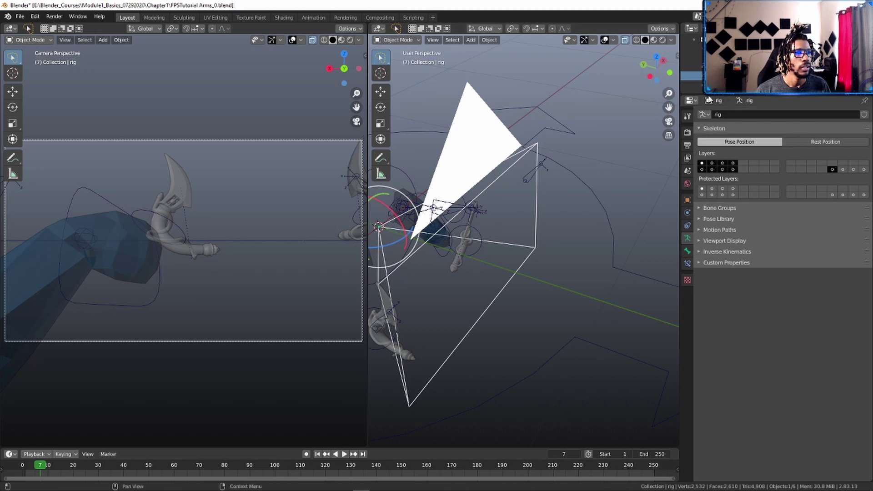
left_click(691, 84)
left_click(692, 76)
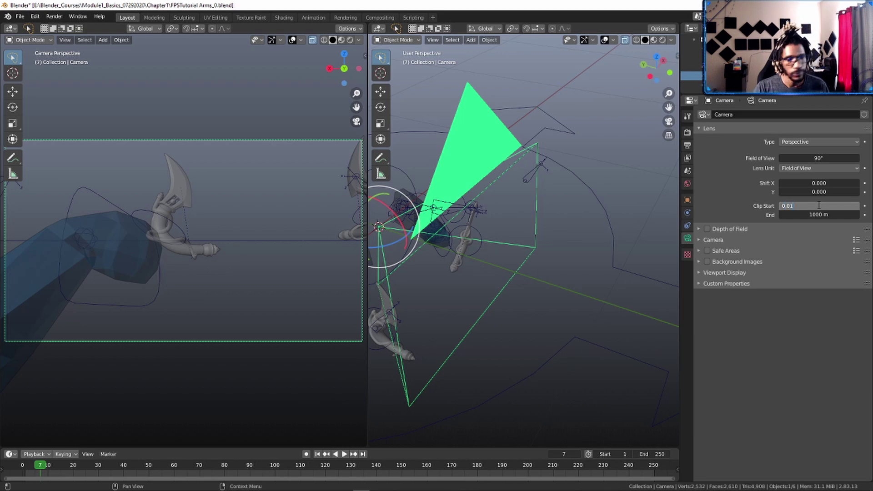
Step: Set the camera's clip start to 0.01 m and deselect the camera
key("Return")
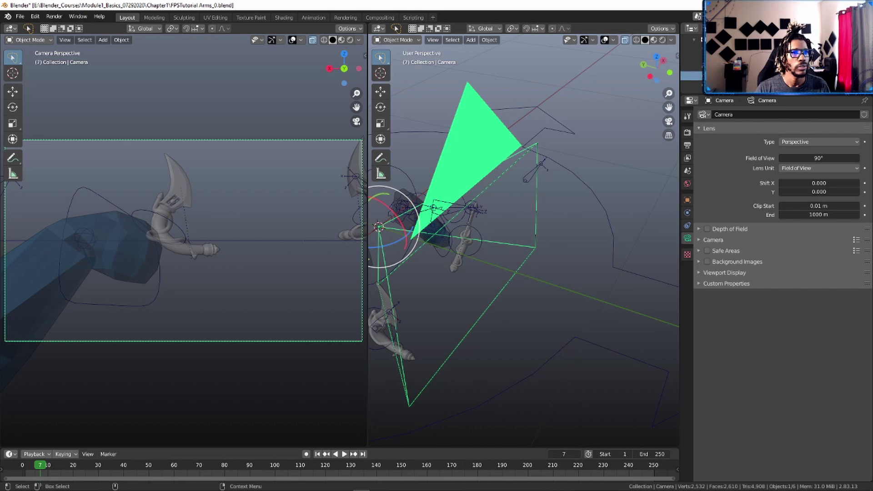
left_click(514, 64)
middle_click_drag(411, 156, 544, 242)
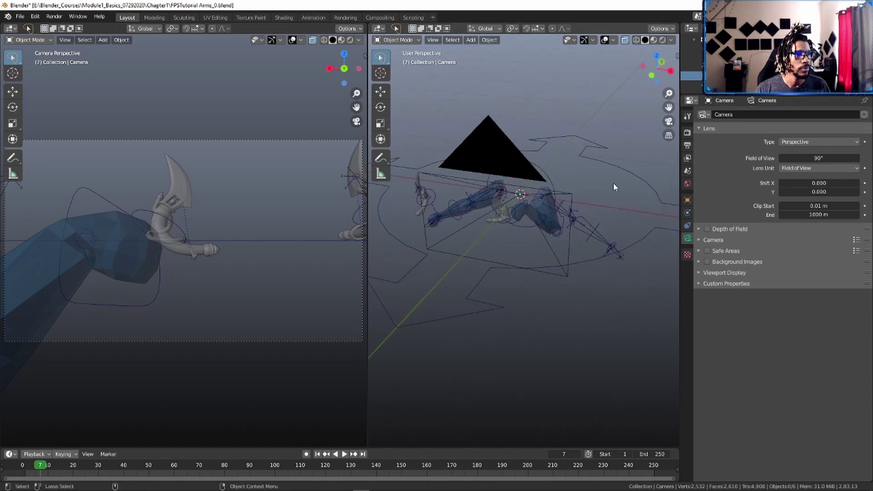
Step: Put the rig in Pose Mode and clear all transforms of the weapon.L bone
left_click(621, 172)
key("ctrl+Tab")
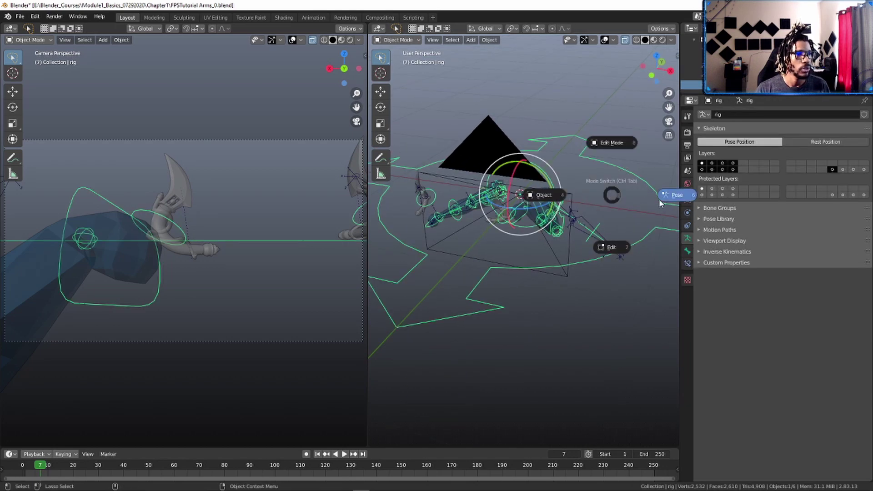
left_click(534, 193)
left_click(516, 208)
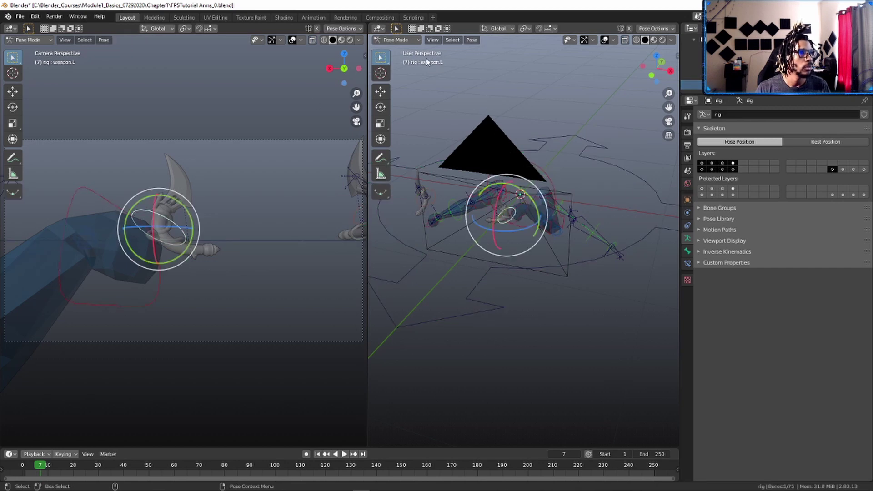
left_click(472, 40)
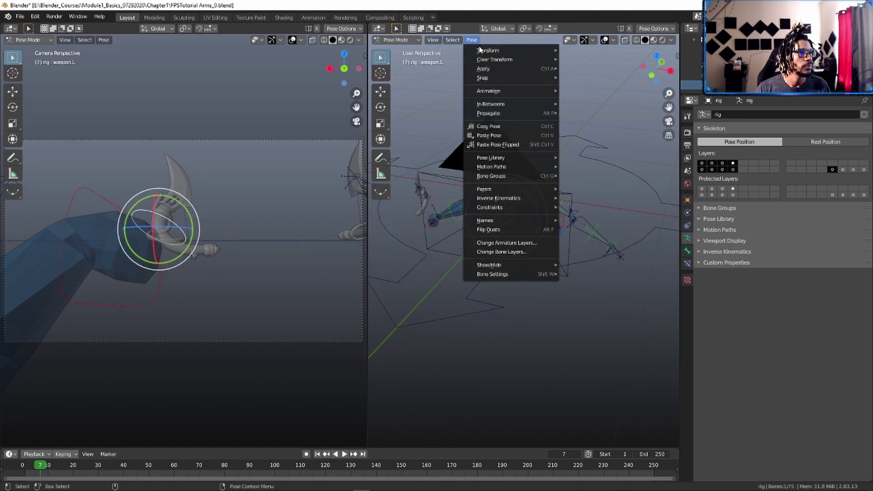
mouse_move(496, 60)
left_click(598, 66)
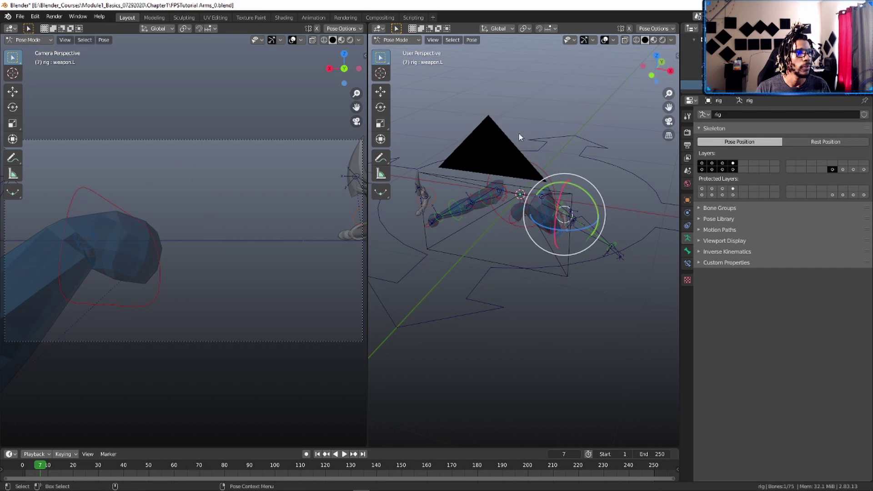
Step: Clear all transforms of the hand_ik.L control and deselect it
left_click_drag(559, 207, 529, 225)
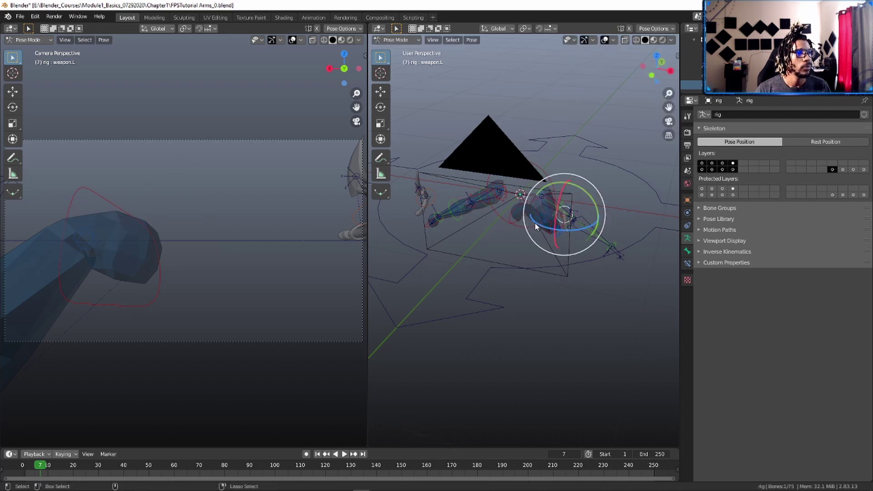
left_click(517, 223)
left_click(473, 41)
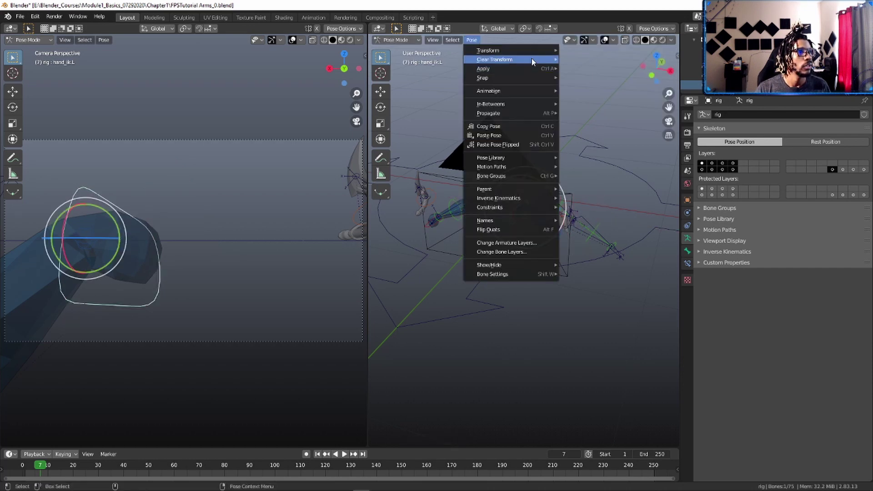
mouse_move(533, 62)
left_click(581, 66)
left_click(617, 161)
Step: Display the rig layer controls and hide the left and right Arm, Arm FK, Arm Tweak and Arm Weapon layers
middle_click_drag(616, 189, 586, 157)
key("n")
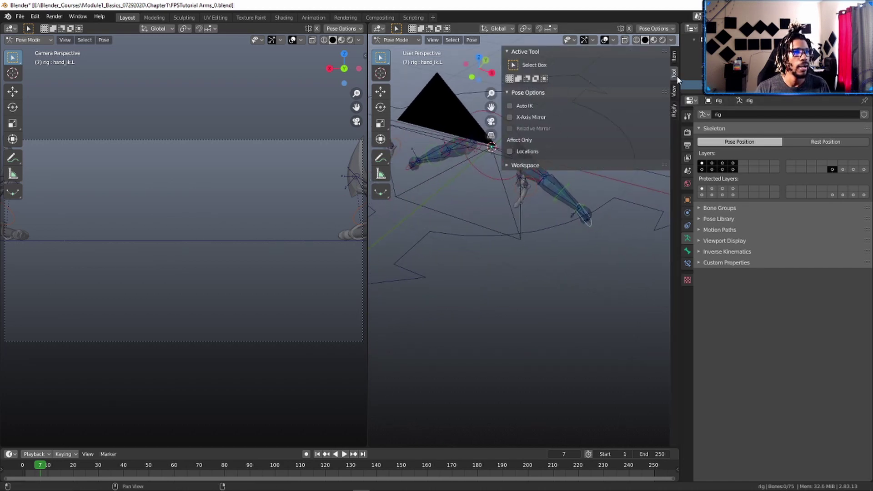
left_click(675, 59)
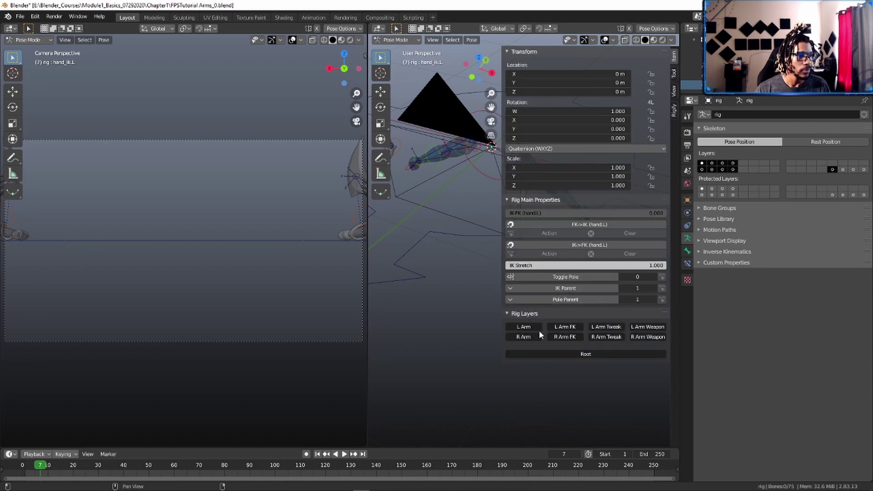
left_click(527, 328)
left_click(527, 114)
left_click(563, 103)
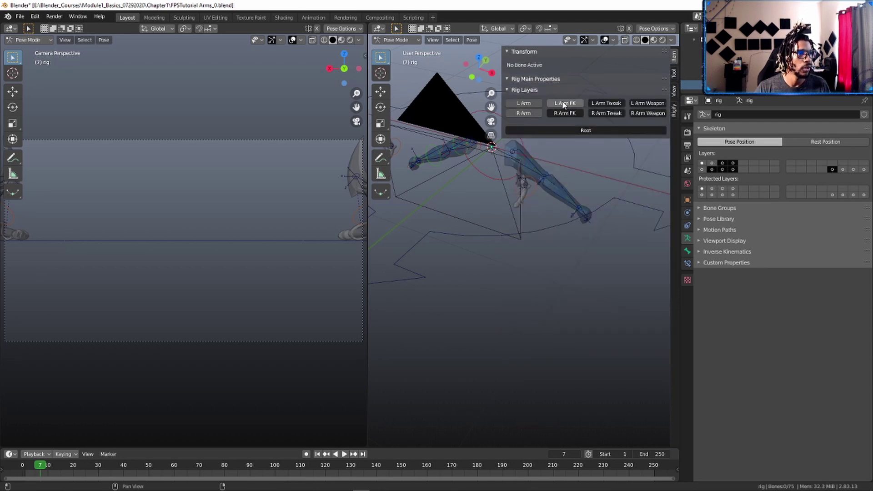
left_click(572, 113)
left_click(612, 103)
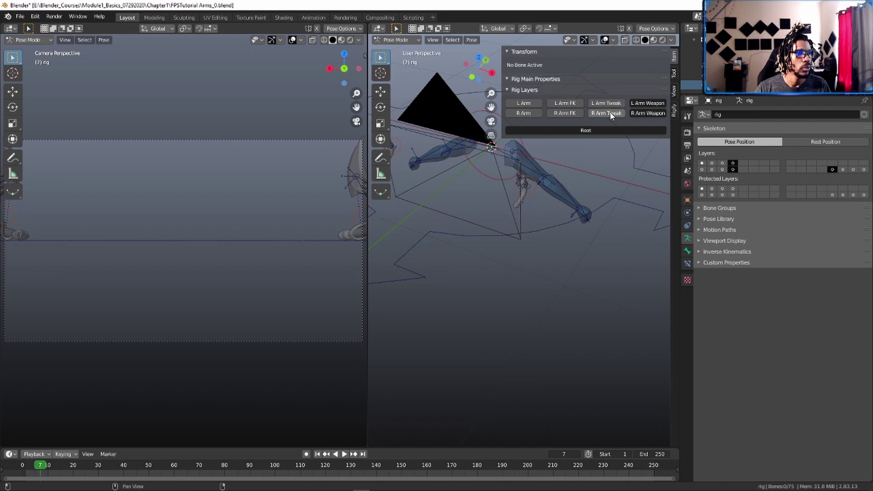
left_click(640, 113)
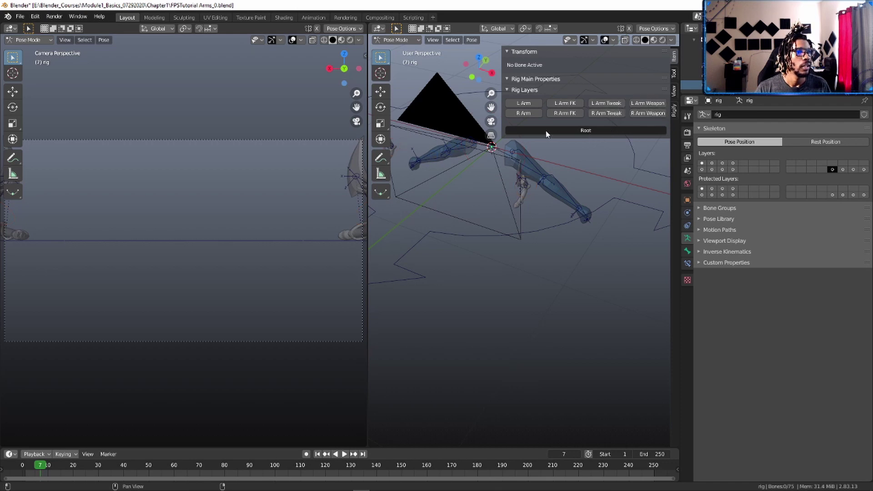
Step: Show the L Arm and L Arm FK layers without Root, and move the hand_ik.L control into the camera view
left_click(523, 104)
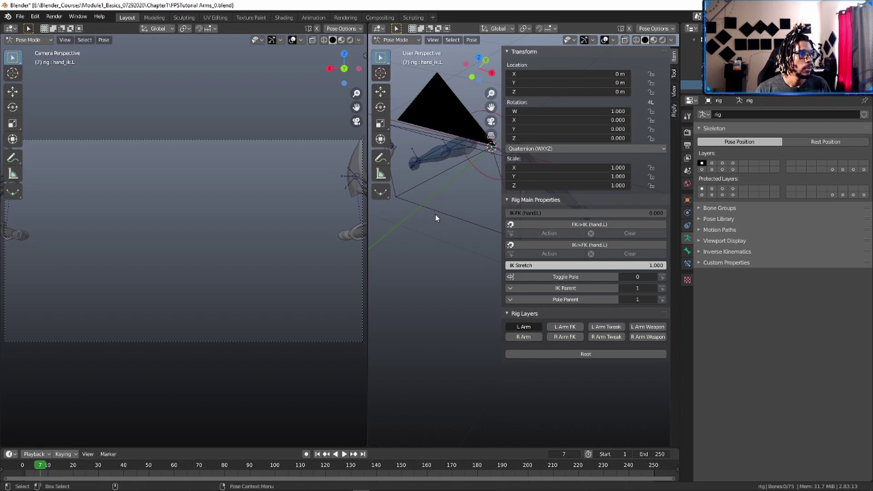
mouse_move(436, 214)
middle_mouse_down()
mouse_move(394, 277)
mouse_move(412, 277)
mouse_move(431, 261)
mouse_move(440, 228)
middle_mouse_up()
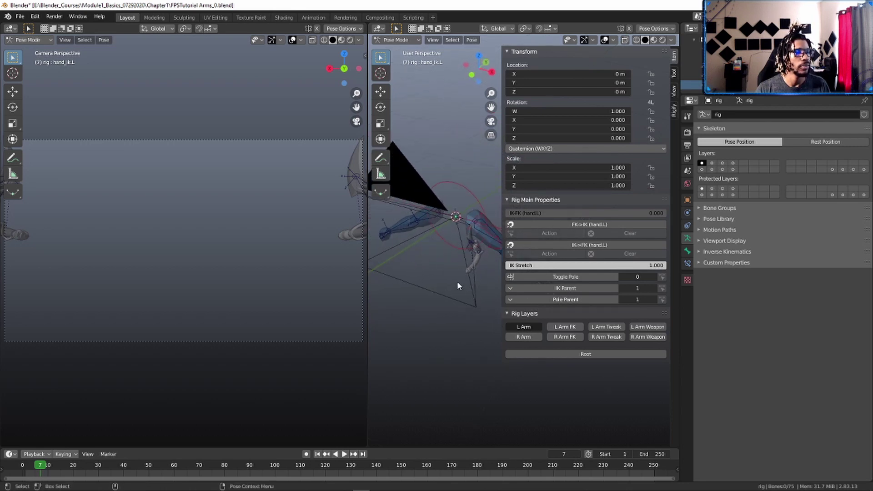
middle_click_drag(458, 281, 459, 236)
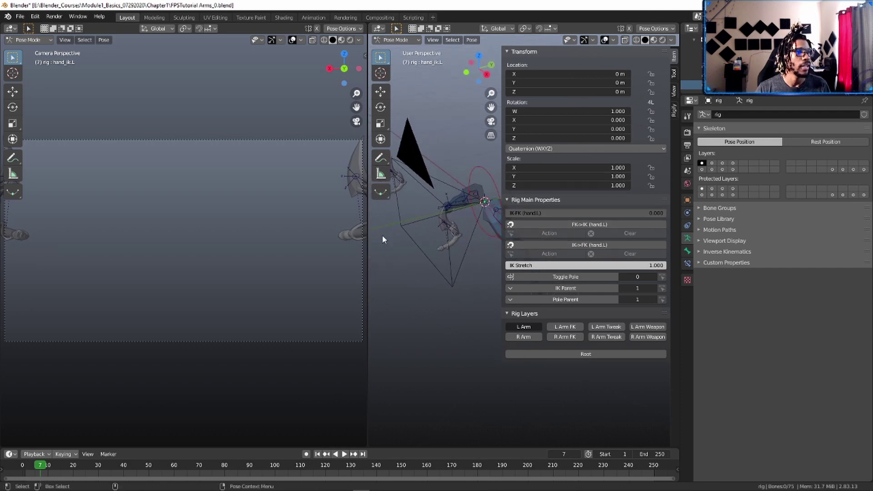
scroll(389, 221, "up", 2)
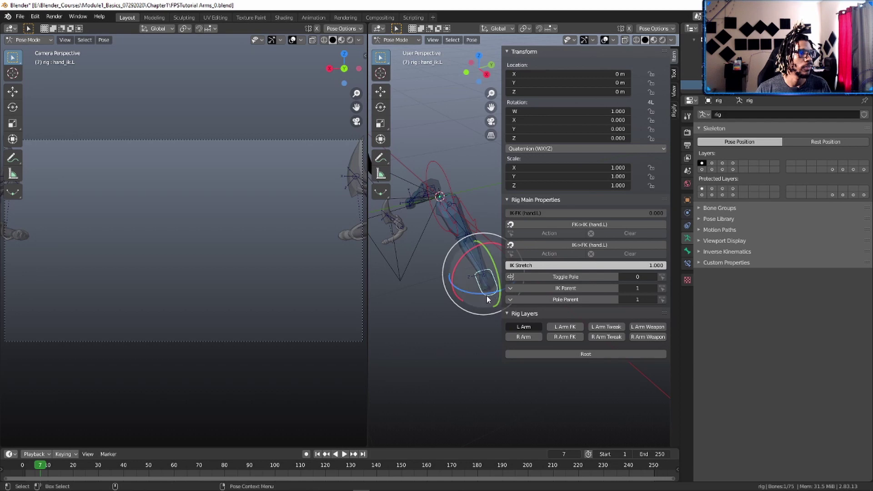
left_click_drag(480, 294, 404, 256)
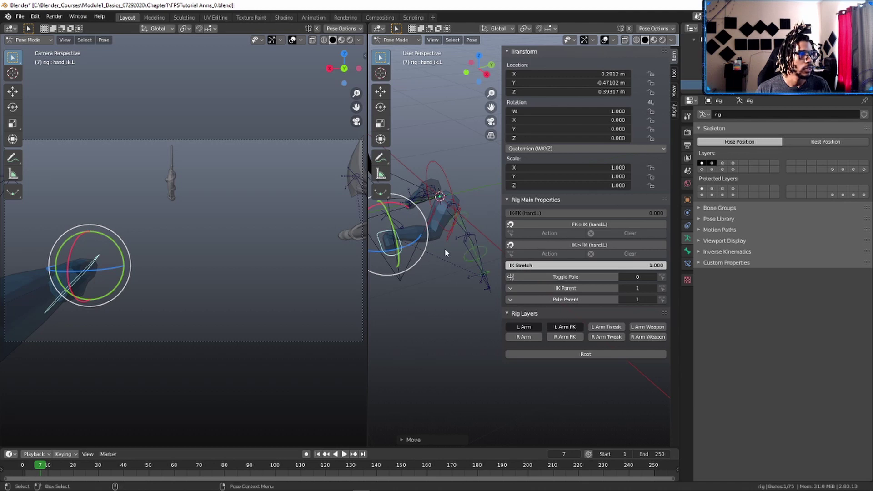
Step: Snap the left arm's FK bones to IK with IK-FK (hand.L) at 1.000, and swing the forearm_fk.L bone downward
left_click(577, 225)
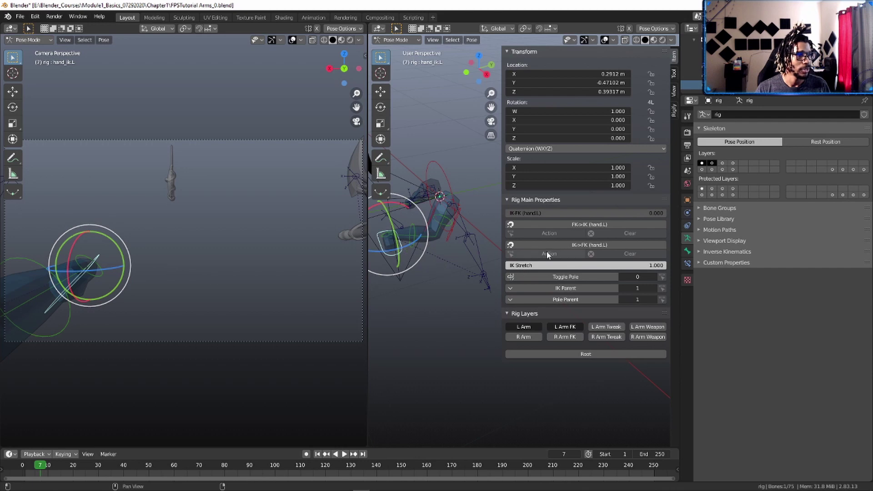
left_click_drag(536, 212, 662, 212)
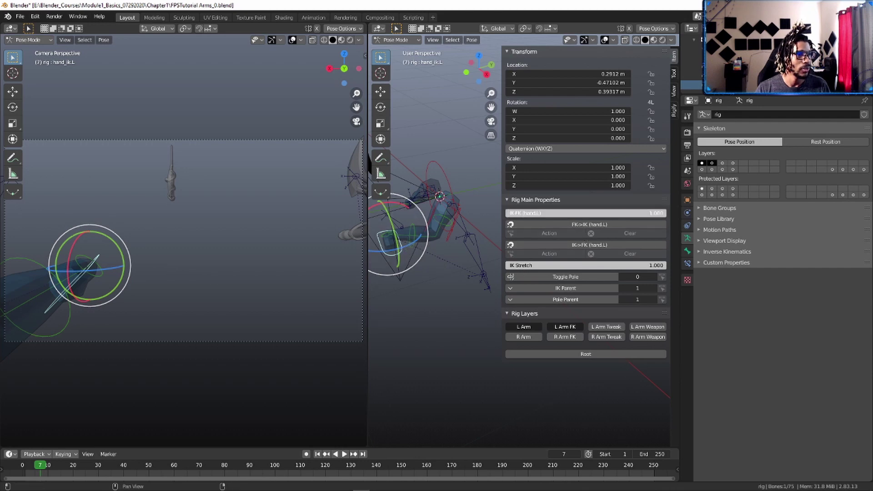
left_click_drag(413, 233, 543, 237)
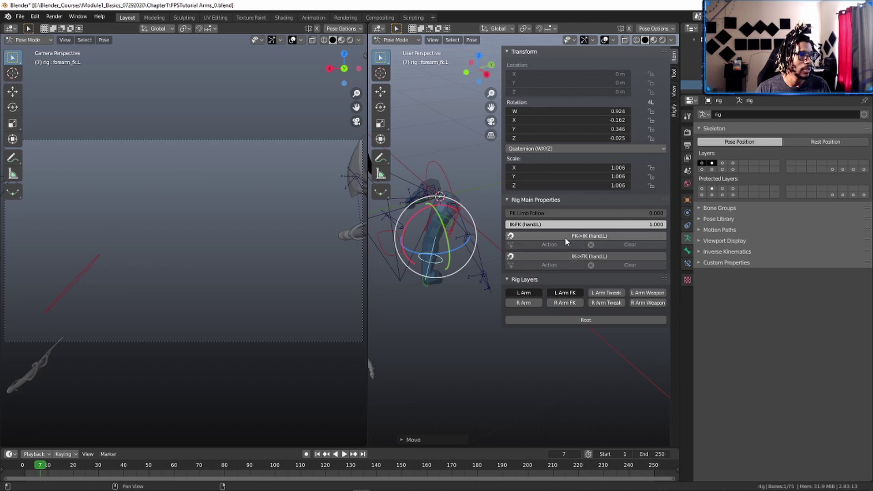
Step: Snap the left arm's IK controls to FK with IK-FK (hand.L) at 0.000, and move the hand_ik.L control toward the camera
left_click(564, 256)
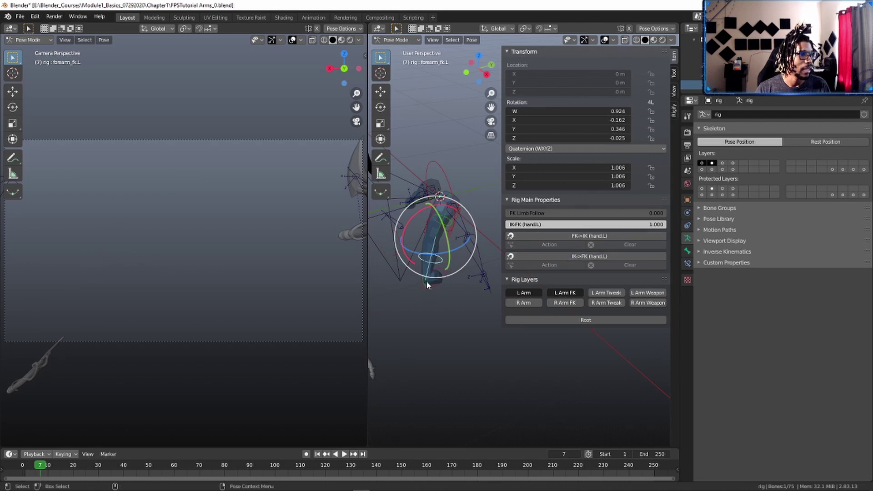
left_click_drag(427, 281, 423, 279)
left_click(422, 280)
left_click_drag(600, 213, 655, 214)
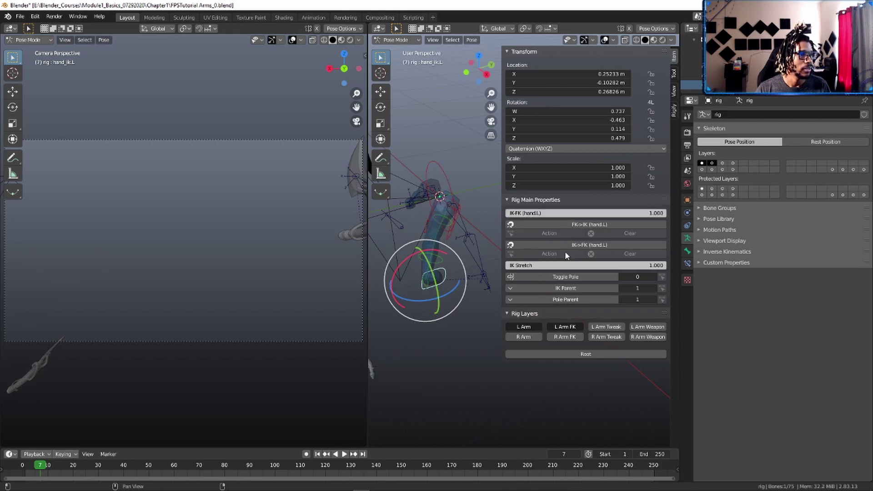
left_click_drag(574, 214, 537, 214)
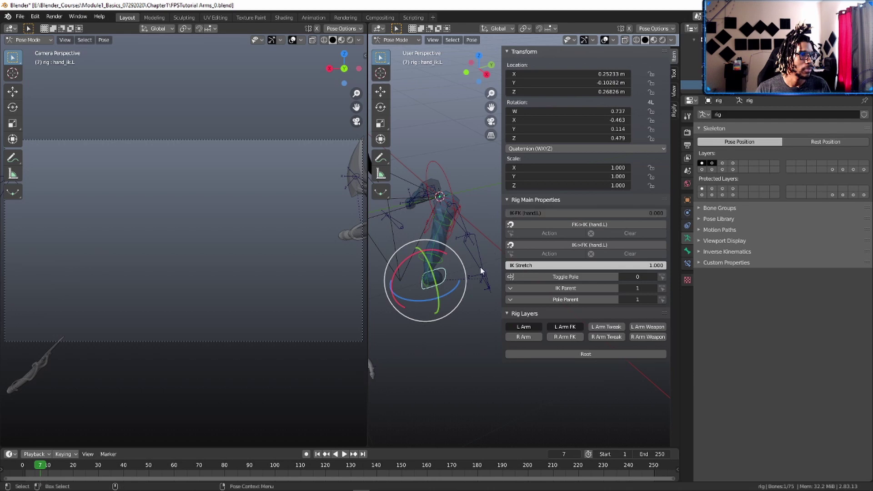
key("g")
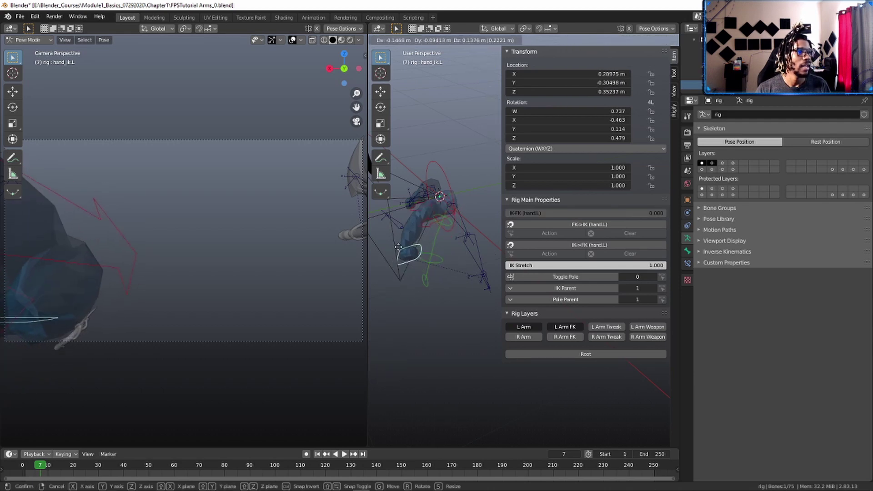
left_click(398, 247)
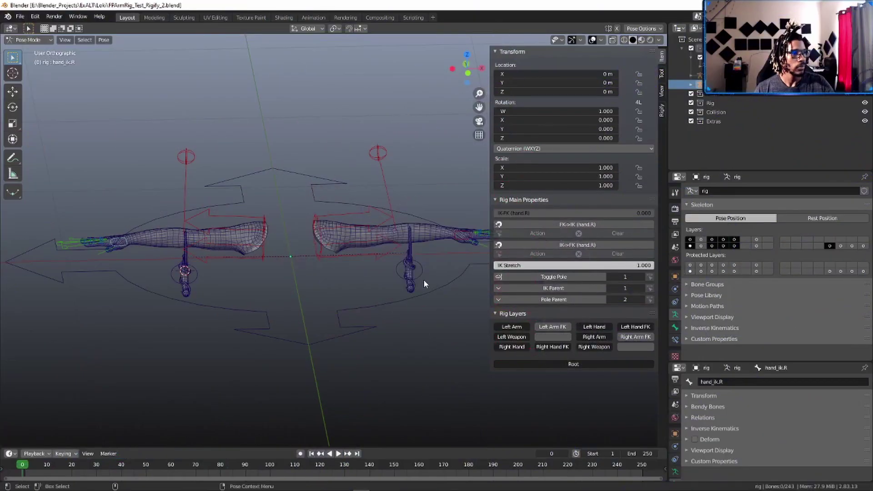
Step: Curl the left index finger by scaling the l_index_01_master control up to about 1.49
key("n")
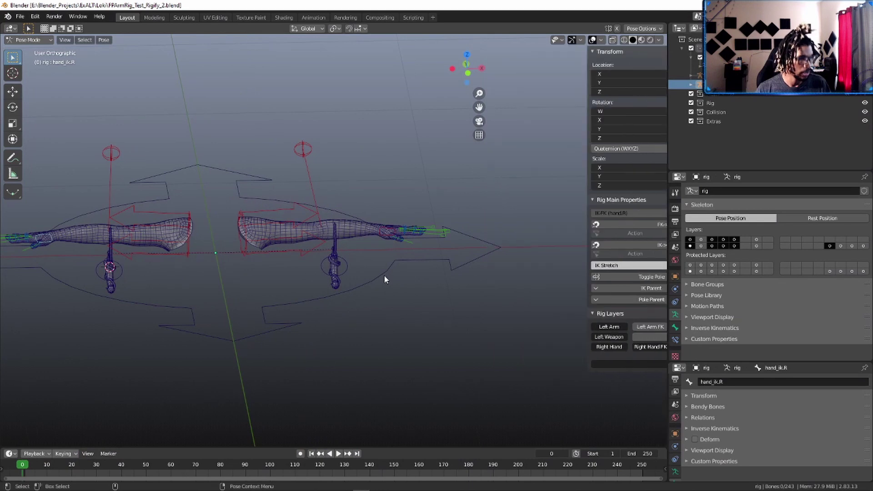
middle_click_drag(425, 252, 323, 262)
scroll(323, 263, "up", 10)
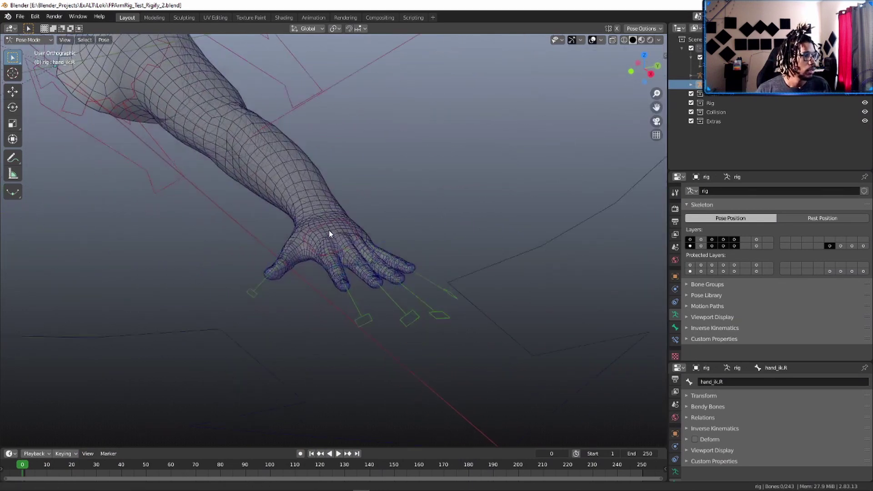
left_click(373, 327)
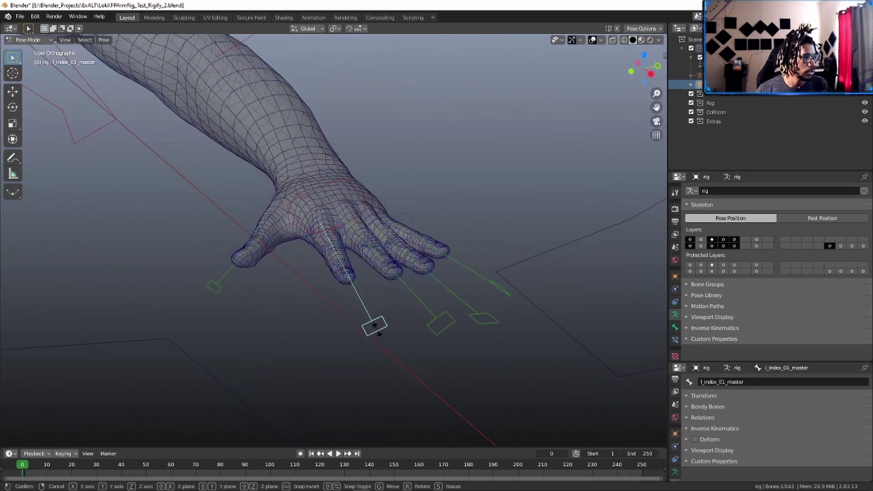
key("s")
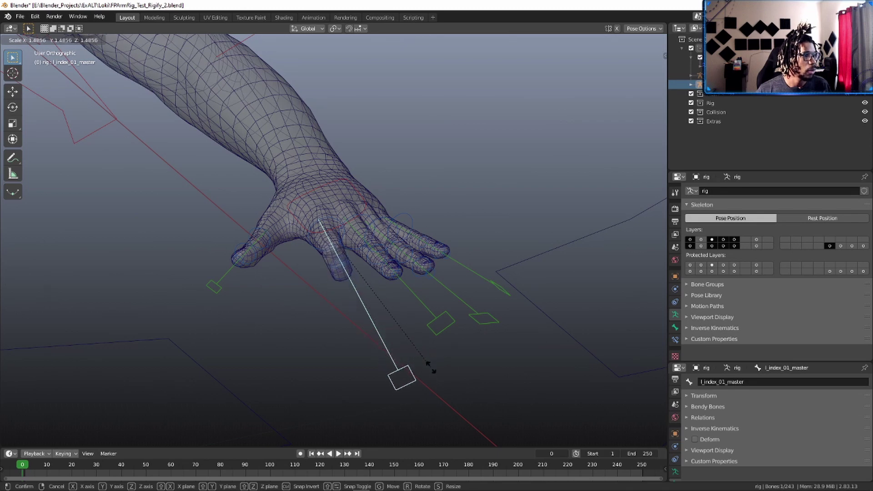
left_click(433, 369)
Step: Curl the left middle and ring fingers by scaling up the l_middle_01_master and l_ring_01_master controls
left_click(442, 337)
key("s")
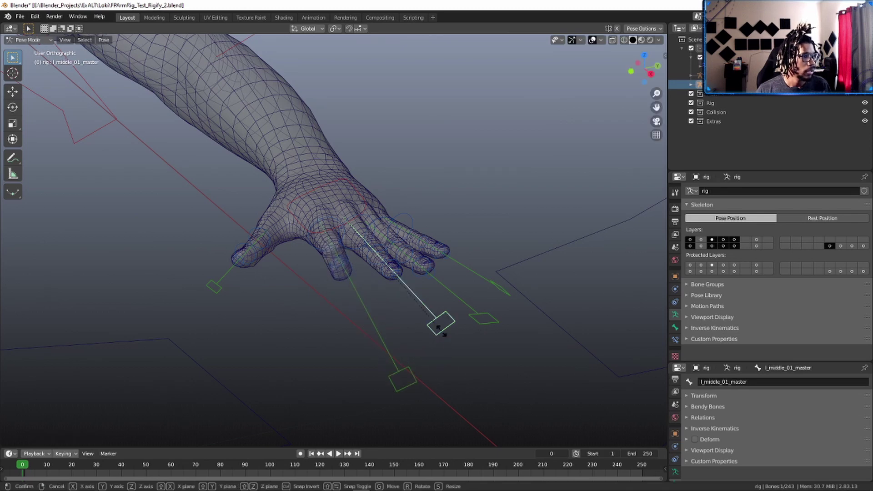
left_click(447, 383)
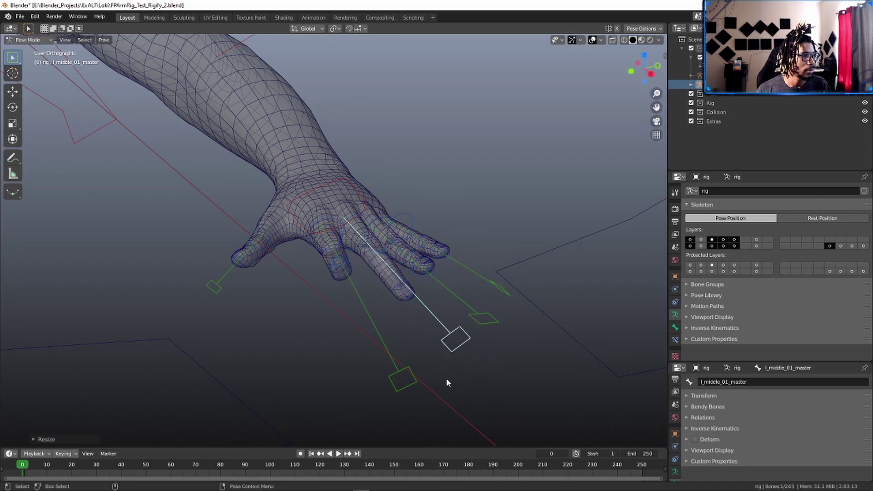
key("s")
left_click(414, 304)
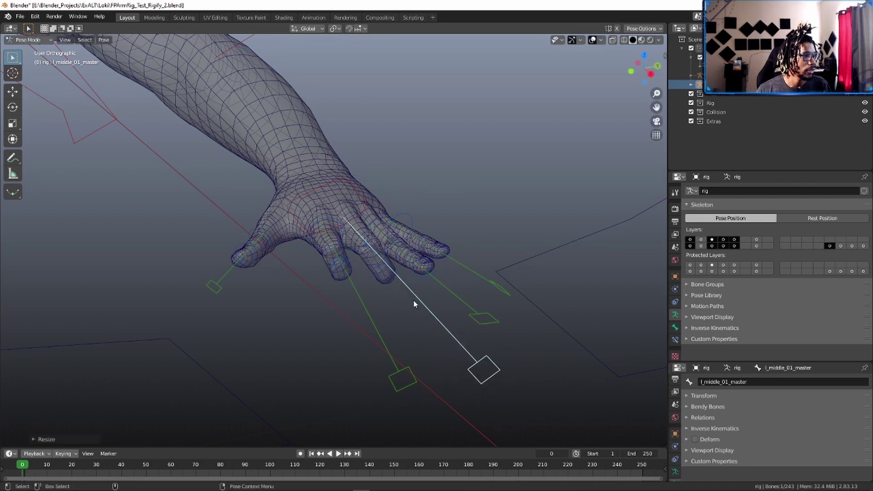
left_click(483, 324)
key("s")
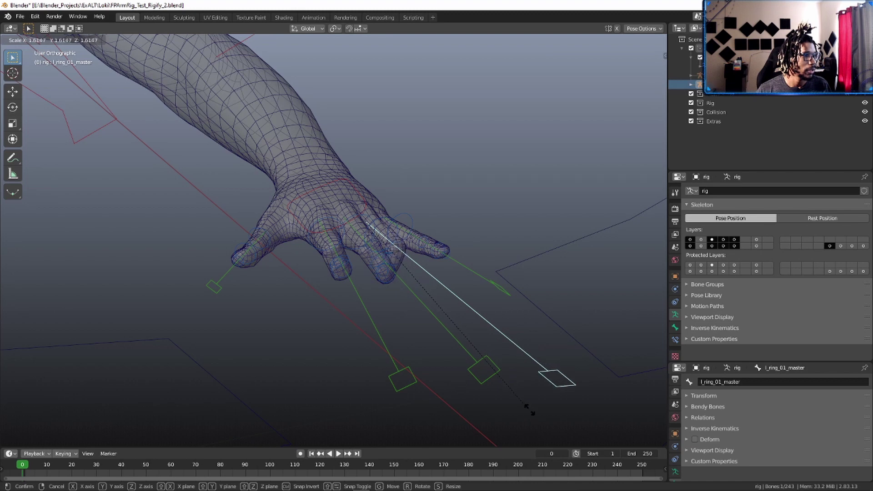
left_click(504, 369)
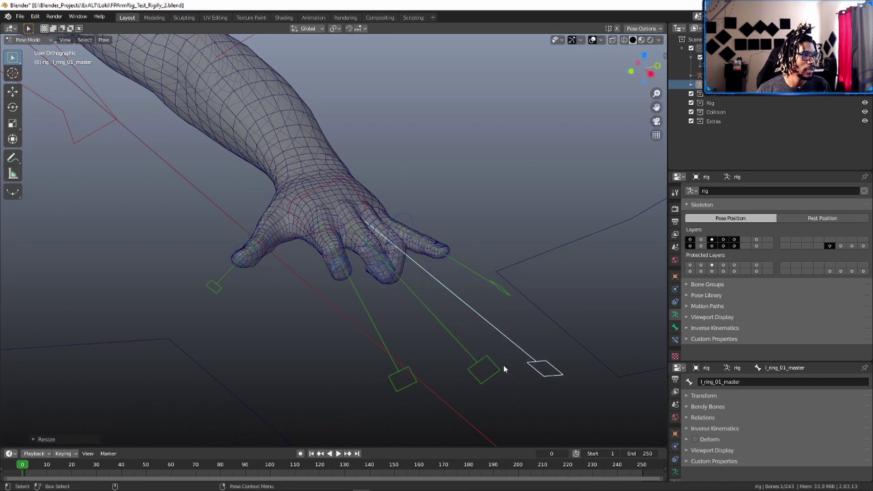
Step: Try rotating the l_ring_01 bone on its own and inspect the curled fingers from the front
left_click(379, 224)
key("r")
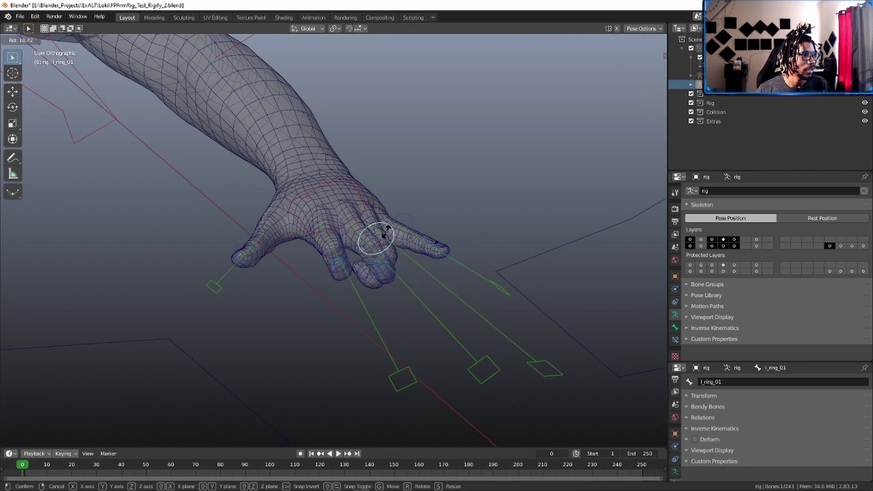
left_click(418, 254)
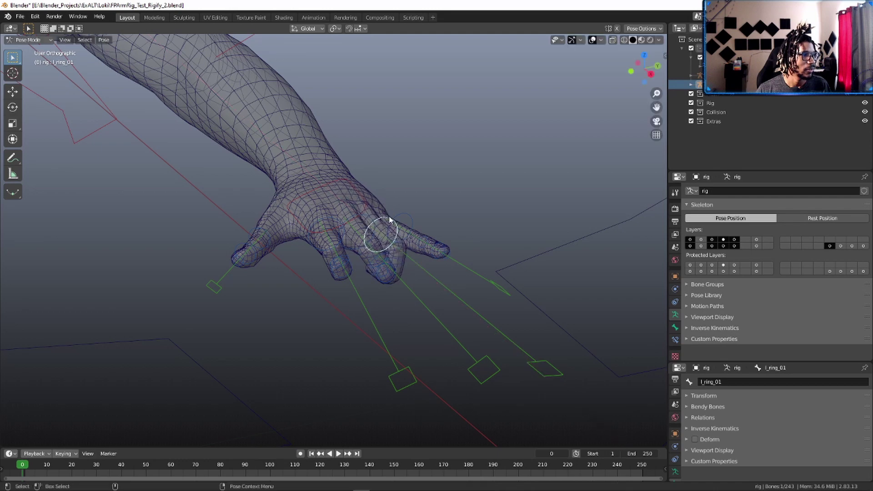
middle_click_drag(435, 187, 342, 220)
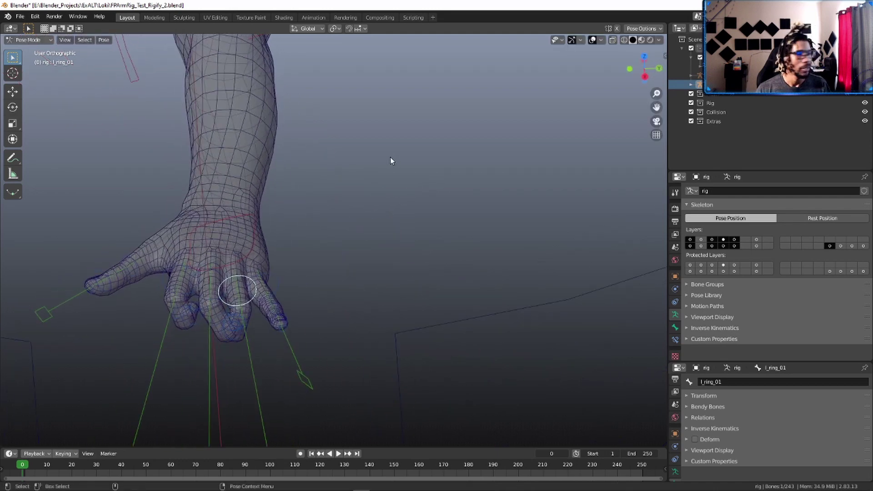